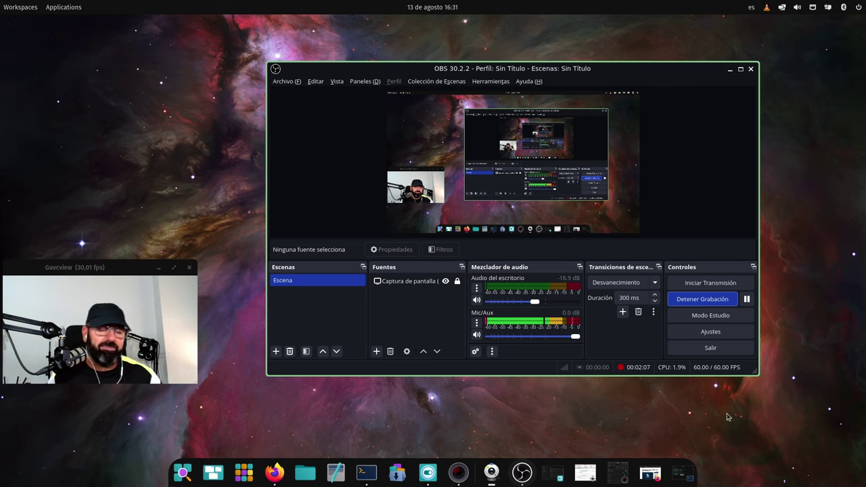
# Select the Captura de pantalla source in OBS Studio and minimize the OBS window.
pyautogui.click(450, 283)
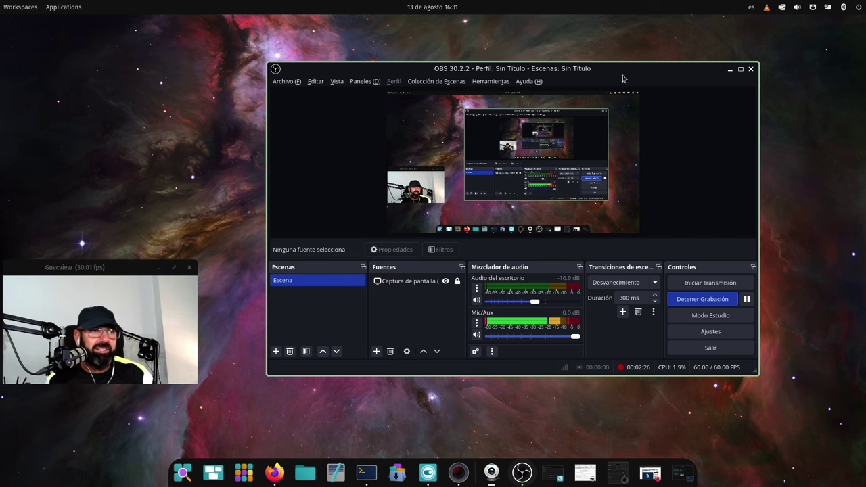
pyautogui.click(730, 70)
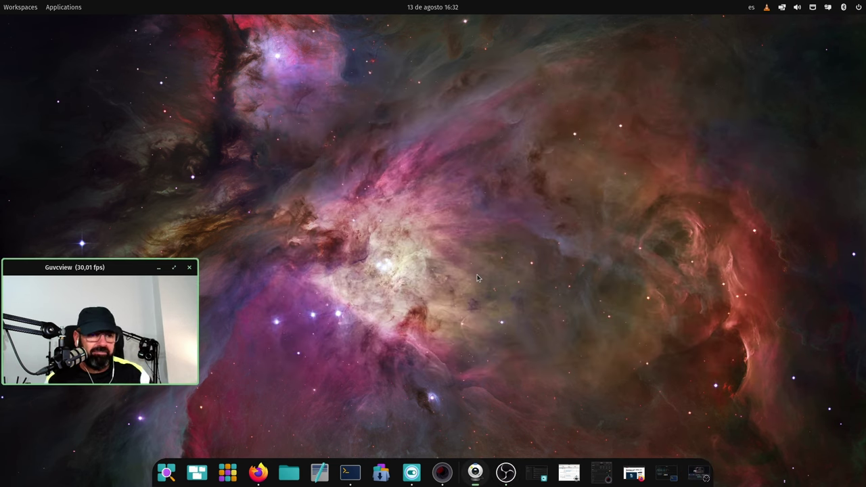
pyautogui.click(343, 477)
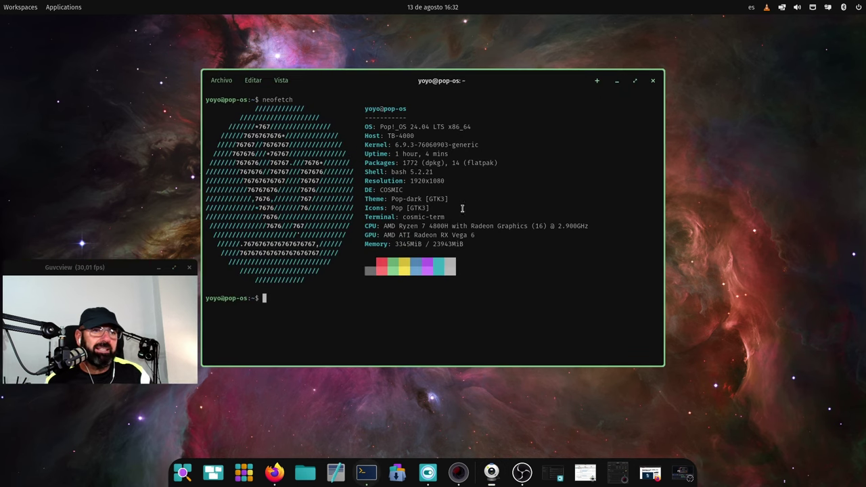
pyautogui.moveTo(438, 86); pyautogui.dragTo(449, 82)
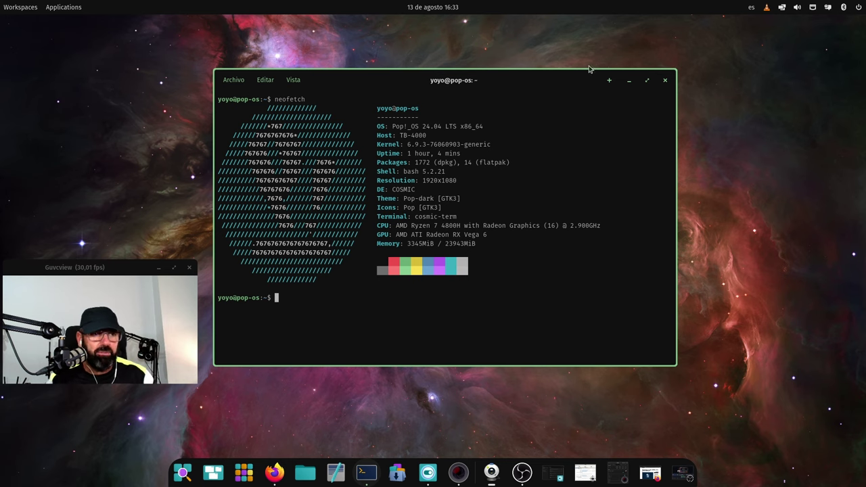
pyautogui.click(628, 80)
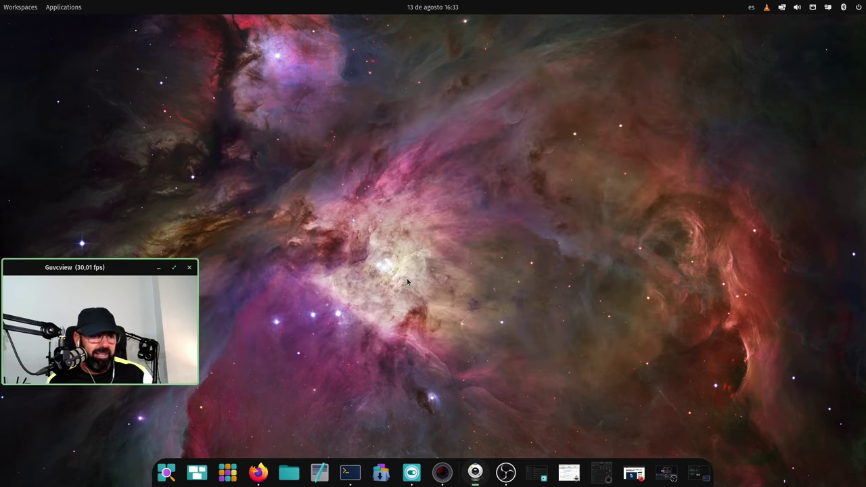
# Show Firefox's System76 COSMIC tab and set the Guvcview window to Ventana siempre visible.
pyautogui.click(257, 472)
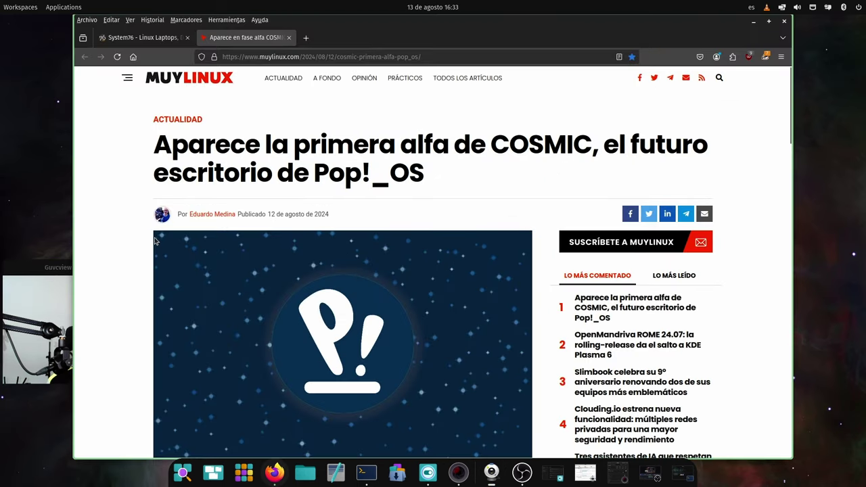
pyautogui.click(149, 38)
pyautogui.click(33, 270)
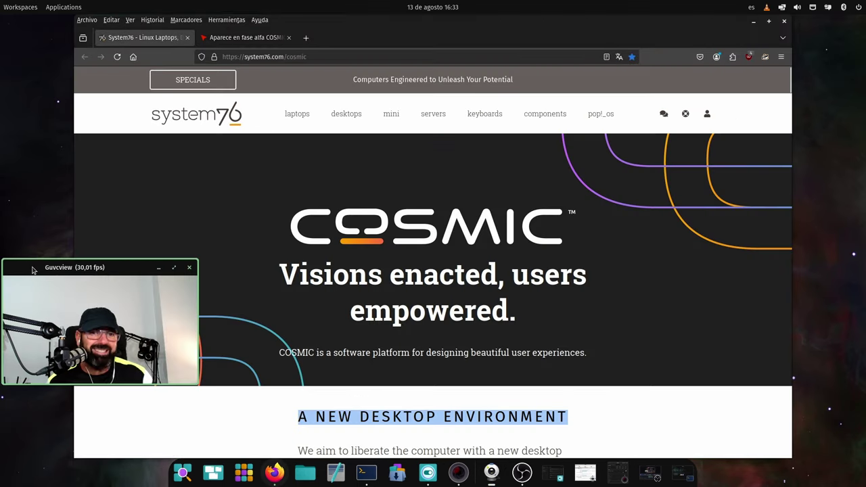
pyautogui.rightClick(100, 269)
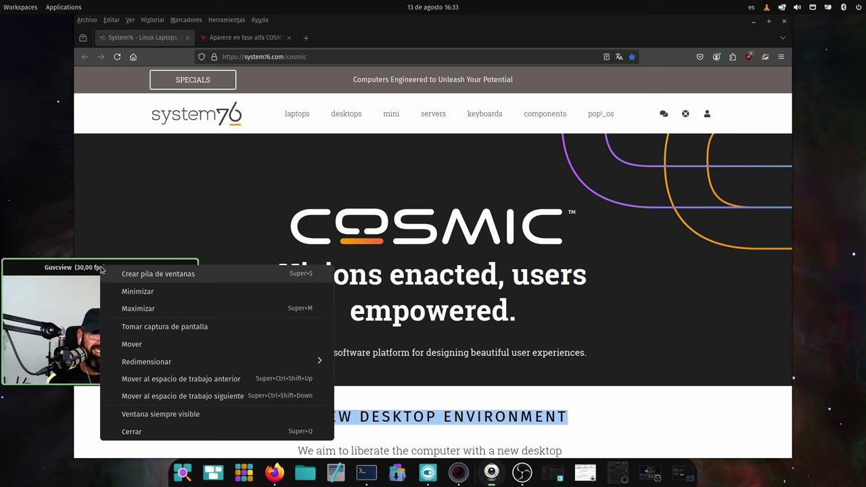
pyautogui.click(165, 414)
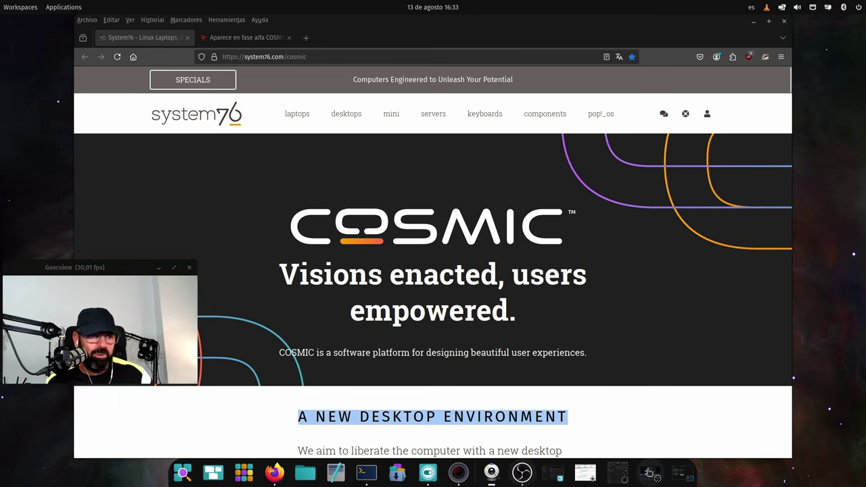
# Move the Firefox window down and left, and minimize OBS.
pyautogui.click(522, 471)
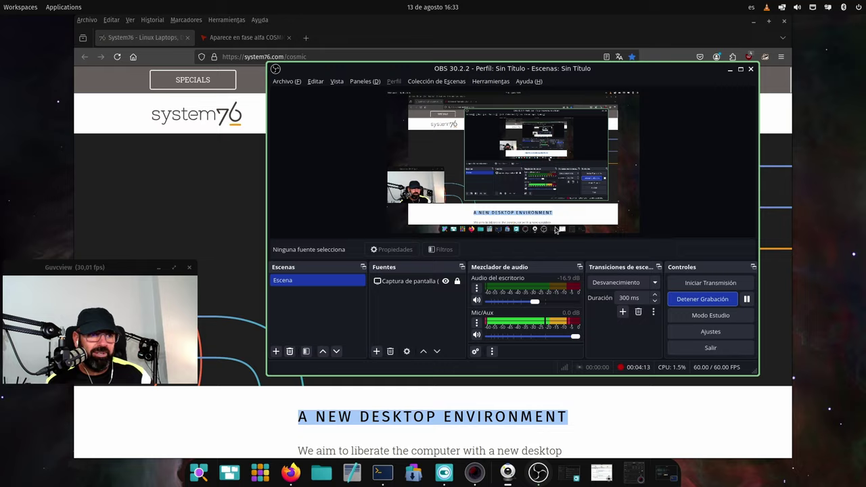
pyautogui.click(420, 28)
pyautogui.moveTo(421, 28)
pyautogui.mouseDown()
pyautogui.moveTo(506, 349)
pyautogui.moveTo(456, 272)
pyautogui.moveTo(387, 99)
pyautogui.moveTo(512, 358)
pyautogui.moveTo(382, 122)
pyautogui.moveTo(461, 71)
pyautogui.moveTo(464, 50)
pyautogui.mouseUp()
pyautogui.click(729, 69)
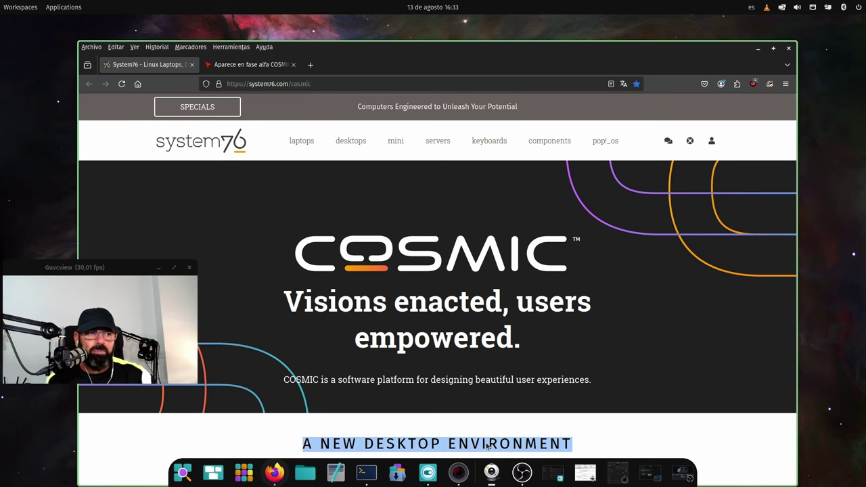
# Scroll the COSMIC page past the Alpha 1 notes, ISO downloads and distro list to About COSMIC.
pyautogui.scroll(-3, 497, 432)
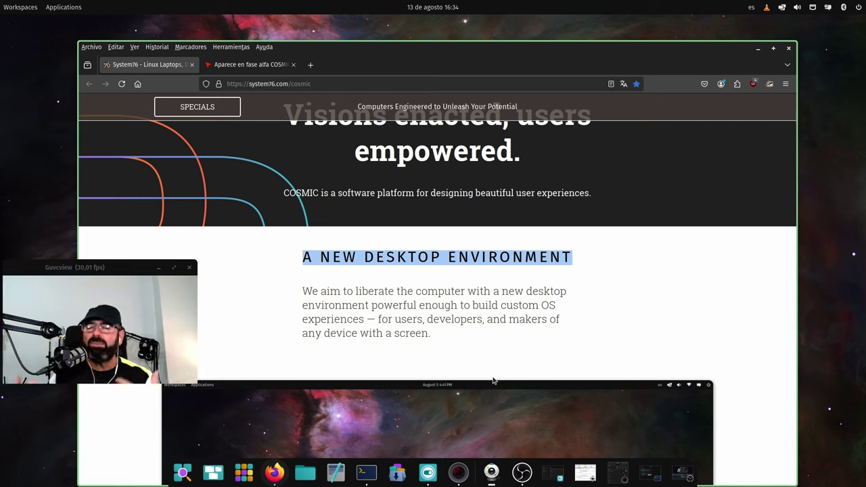
pyautogui.scroll(-5, 494, 381)
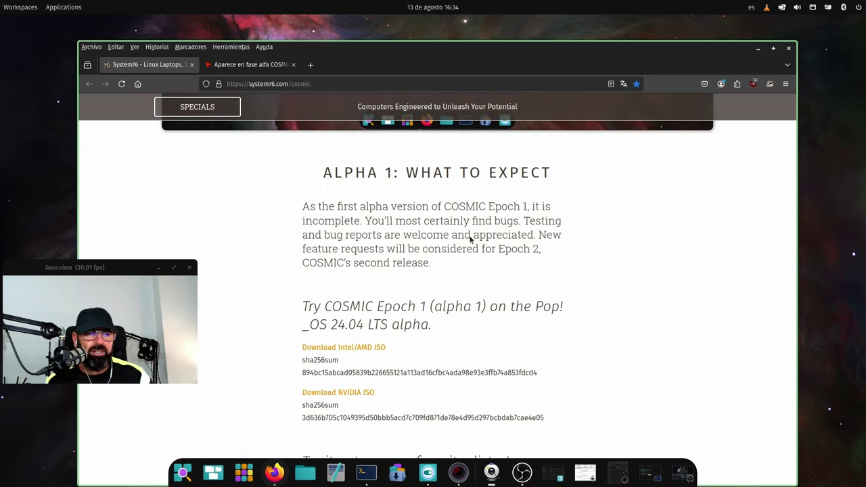
pyautogui.scroll(3, 467, 234)
pyautogui.scroll(-1, 463, 229)
pyautogui.scroll(-2, 463, 231)
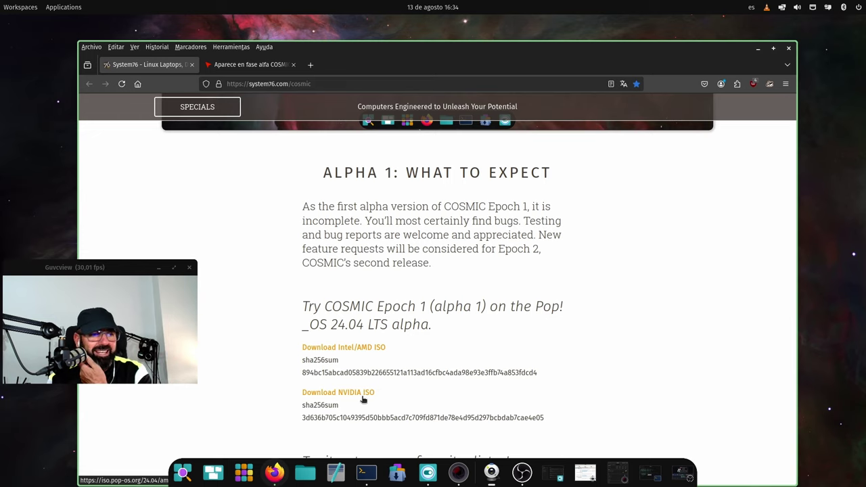
pyautogui.scroll(-5, 389, 330)
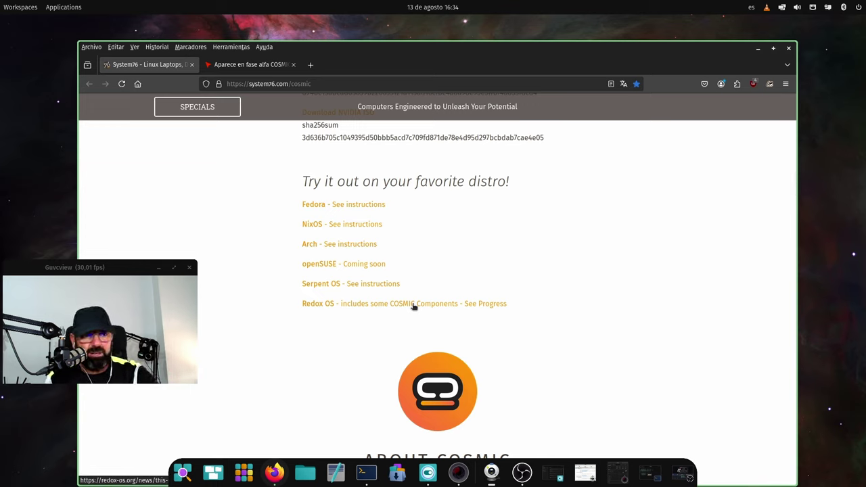
pyautogui.scroll(-7, 414, 306)
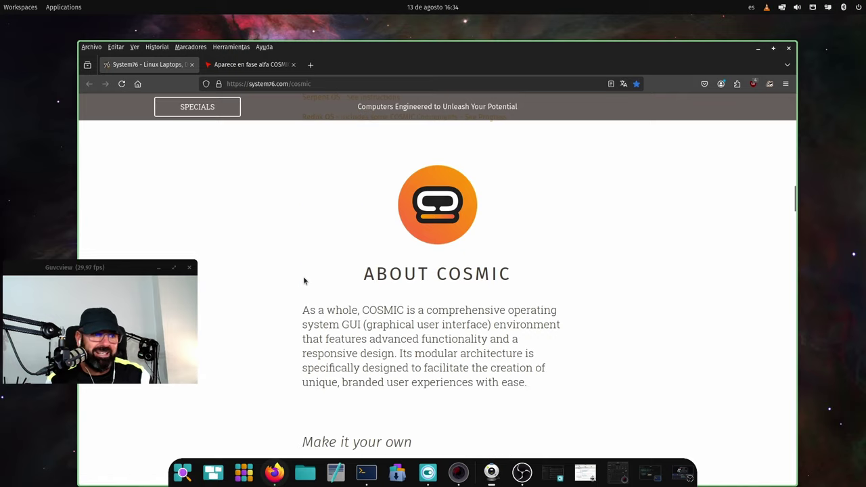
# Scroll through the COSMIC features to the footer, then switch to the MuyLinux COSMIC alpha tab.
pyautogui.scroll(-15, 295, 252)
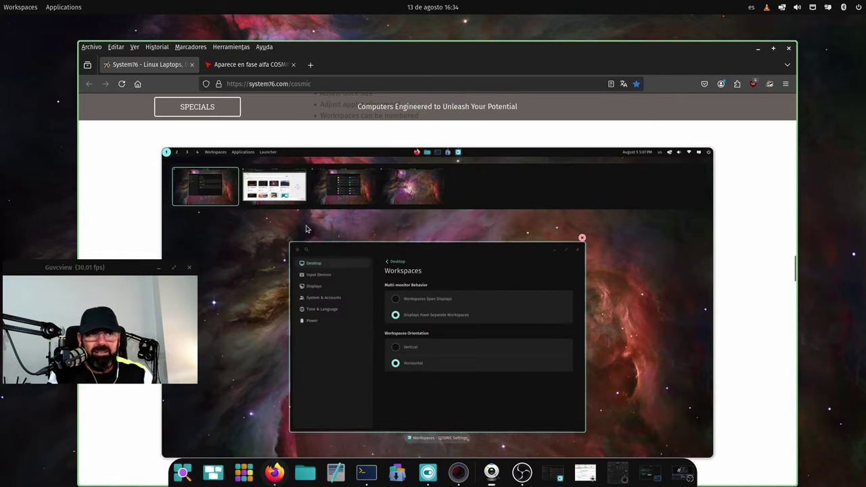
pyautogui.scroll(-6, 293, 240)
pyautogui.scroll(-1, 305, 229)
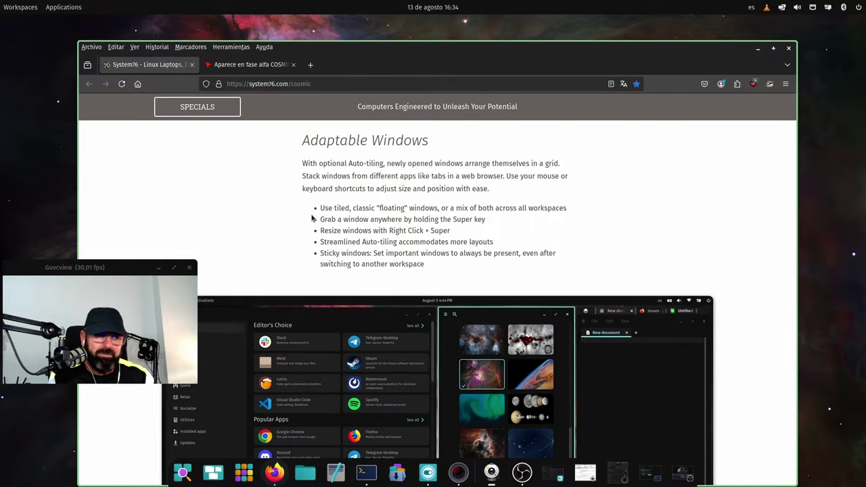
pyautogui.scroll(-5, 313, 222)
pyautogui.scroll(-5, 313, 226)
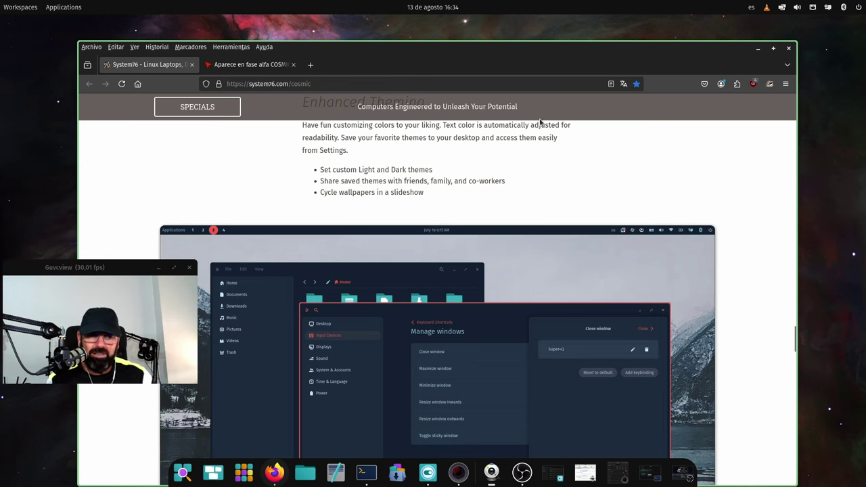
pyautogui.scroll(-2, 625, 102)
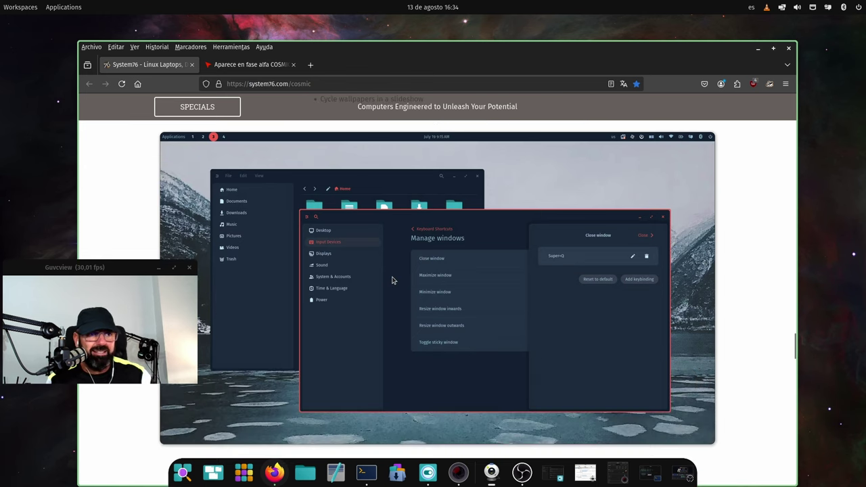
pyautogui.scroll(-20, 407, 215)
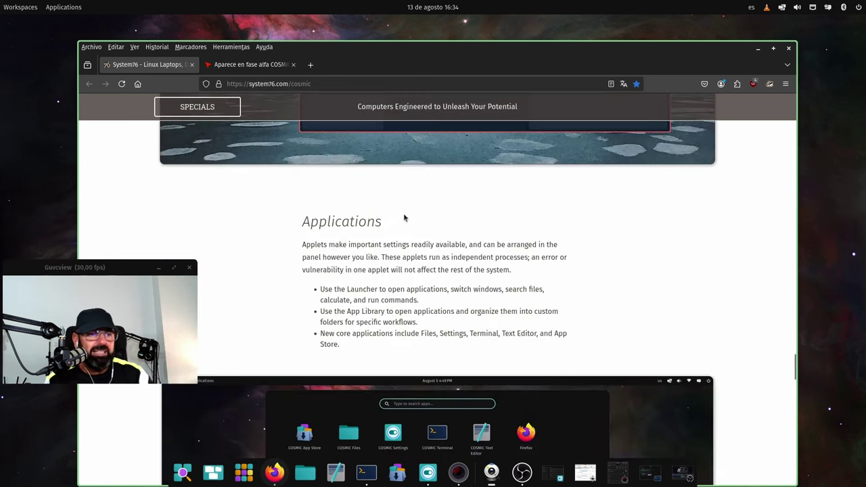
pyautogui.scroll(-10, 406, 212)
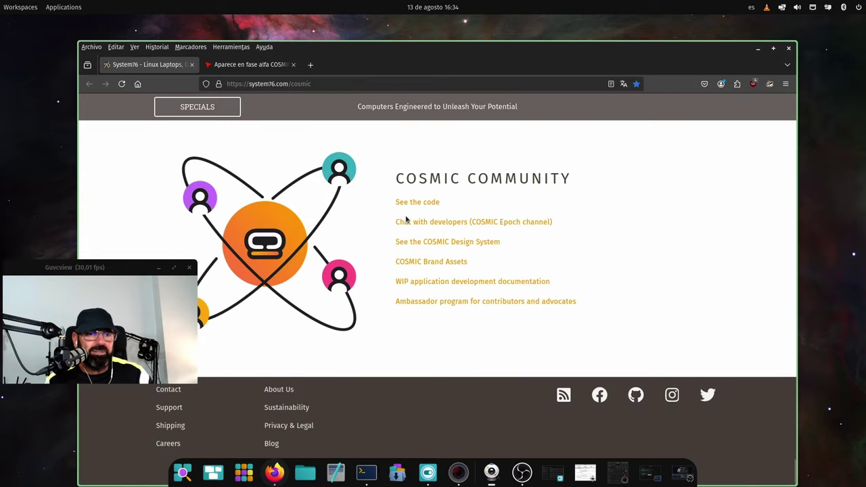
pyautogui.click(223, 65)
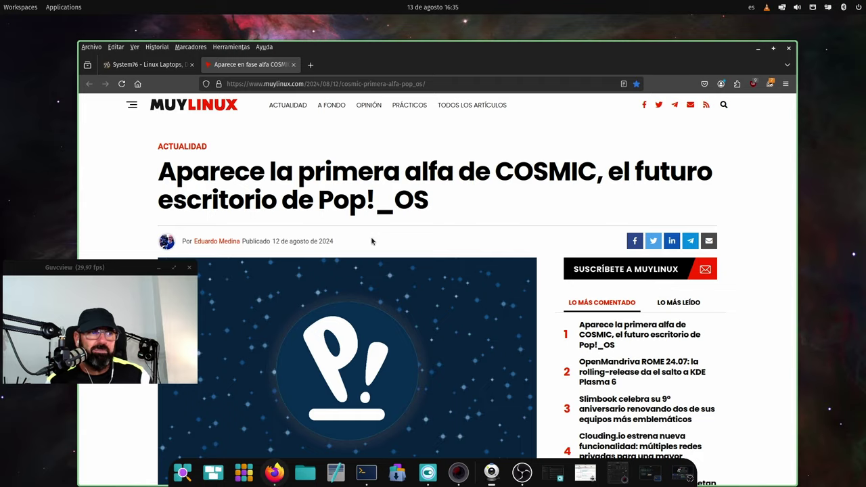
# Skim the MuyLinux article down and back up, then minimize Firefox.
pyautogui.scroll(-3, 371, 241)
pyautogui.scroll(-15, 371, 241)
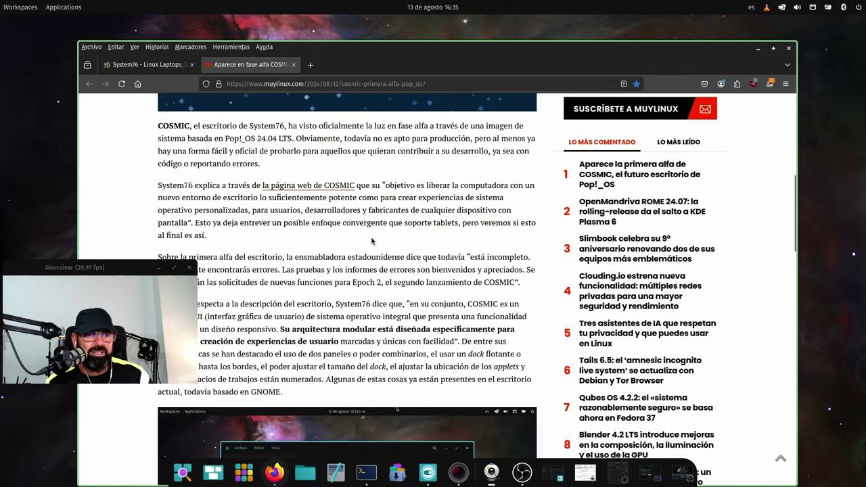
pyautogui.scroll(-10, 373, 240)
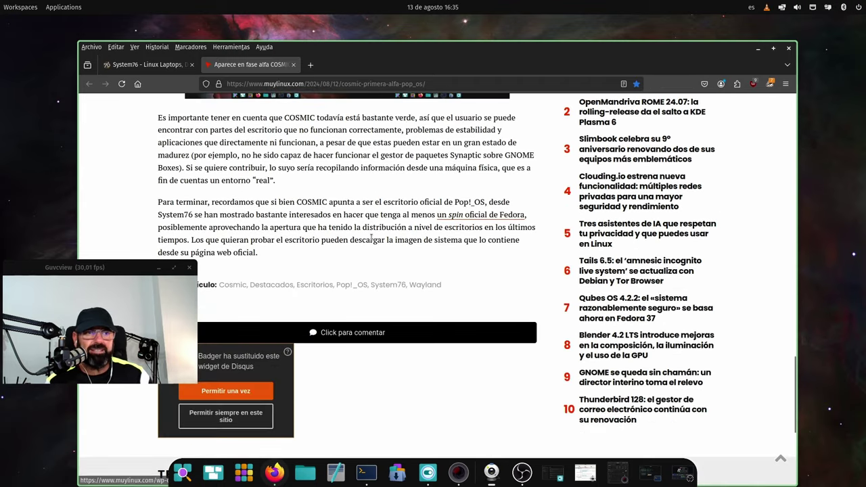
pyautogui.scroll(20, 371, 236)
pyautogui.scroll(20, 372, 237)
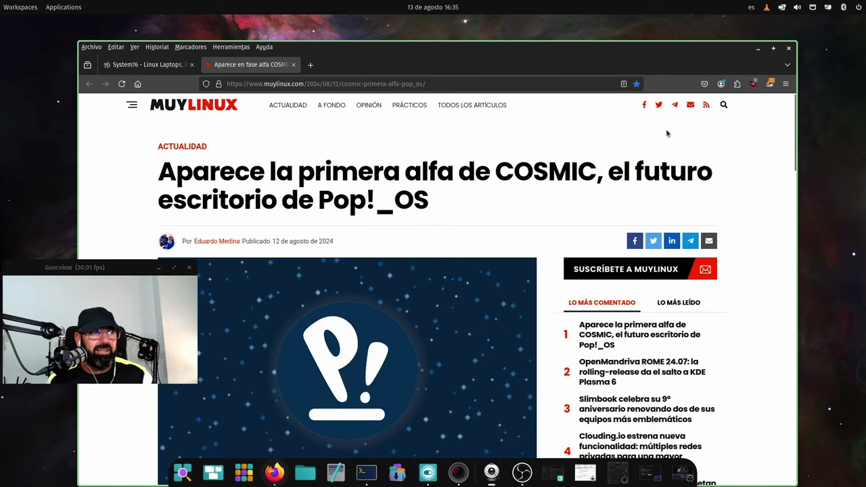
pyautogui.click(758, 51)
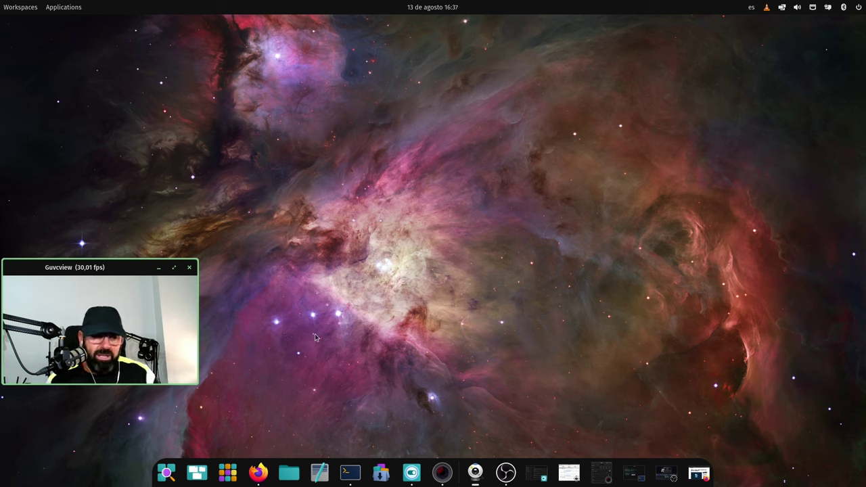
# Launch COSMIC Files from the dock, opening on the Inicio home folder.
pyautogui.click(302, 471)
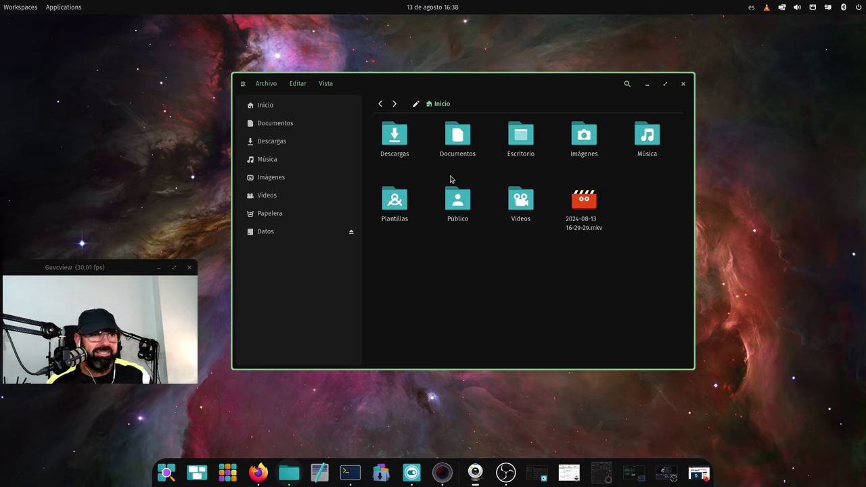
# Go to the root folder / via the path bar and scroll through its folders.
pyautogui.click(416, 103)
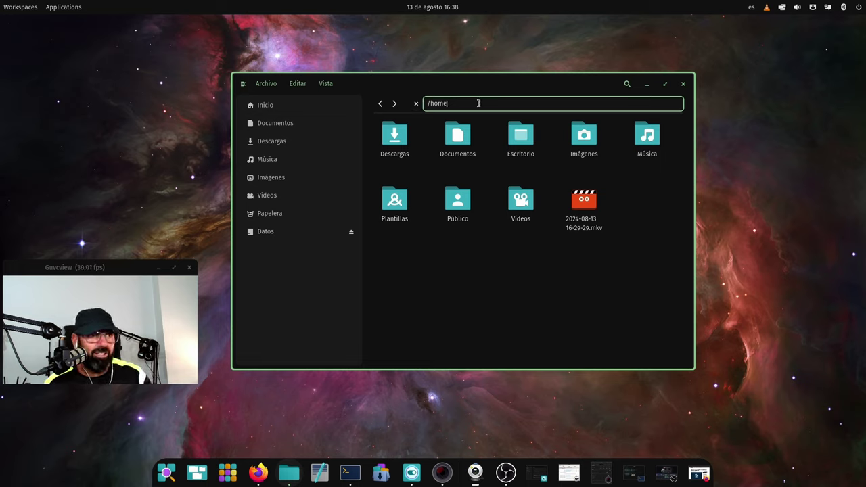
pyautogui.press('Return')
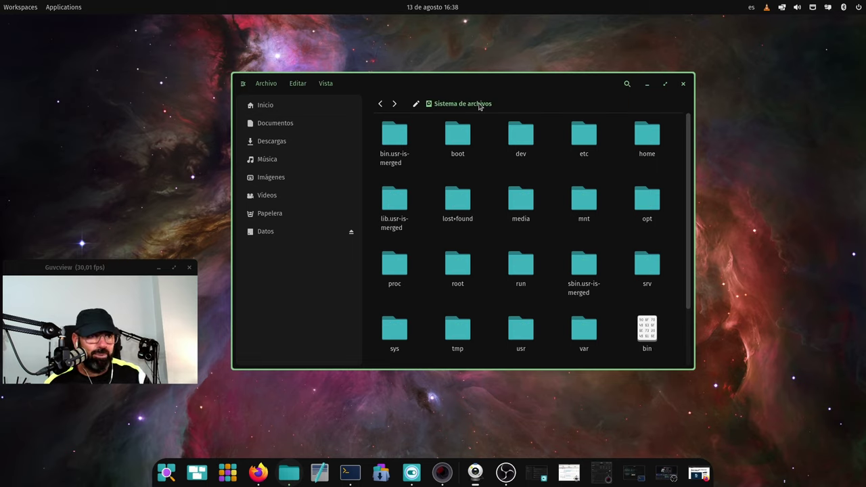
pyautogui.scroll(-2, 520, 222)
pyautogui.scroll(2, 506, 268)
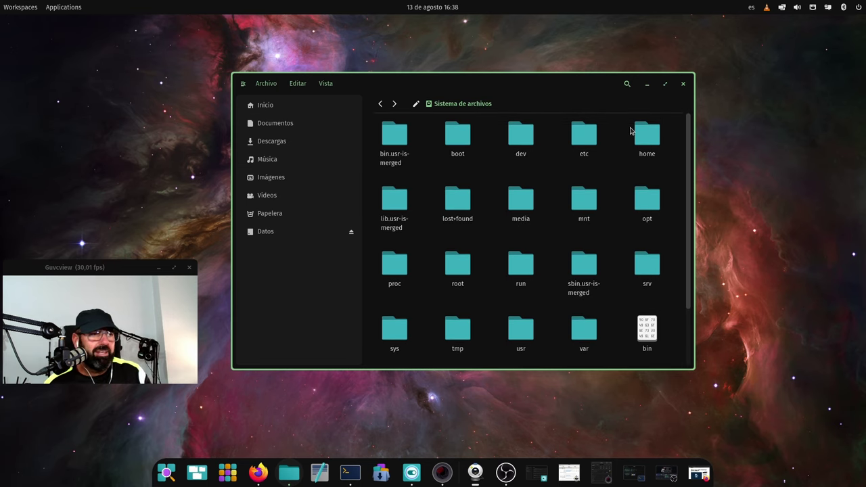
# Close Files, reopen it on the home folder, shift the window right, and close it again.
pyautogui.click(684, 83)
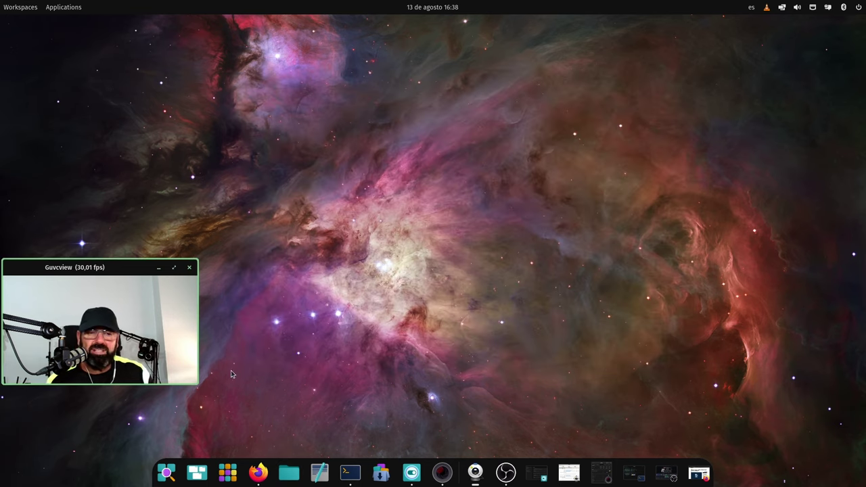
pyautogui.click(291, 473)
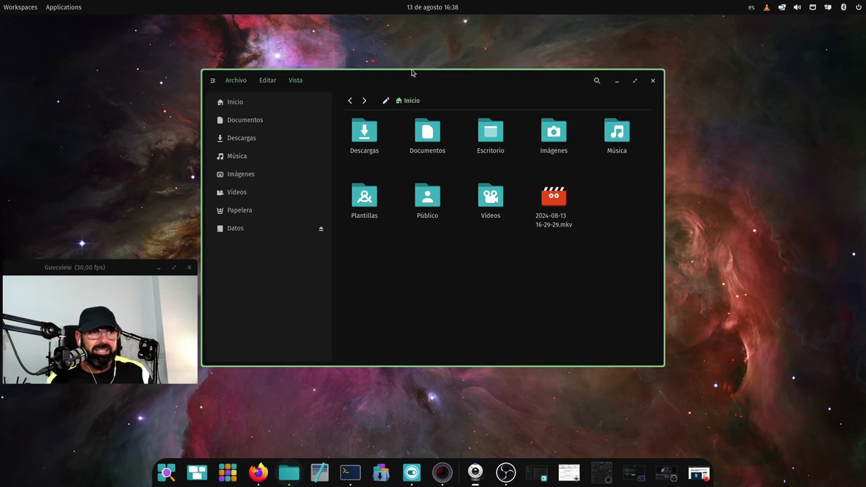
pyautogui.moveTo(464, 80); pyautogui.dragTo(548, 72)
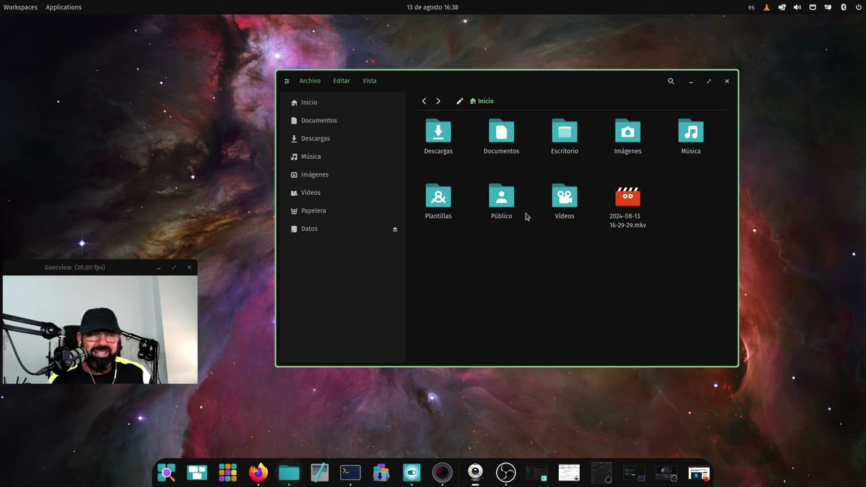
pyautogui.click(726, 81)
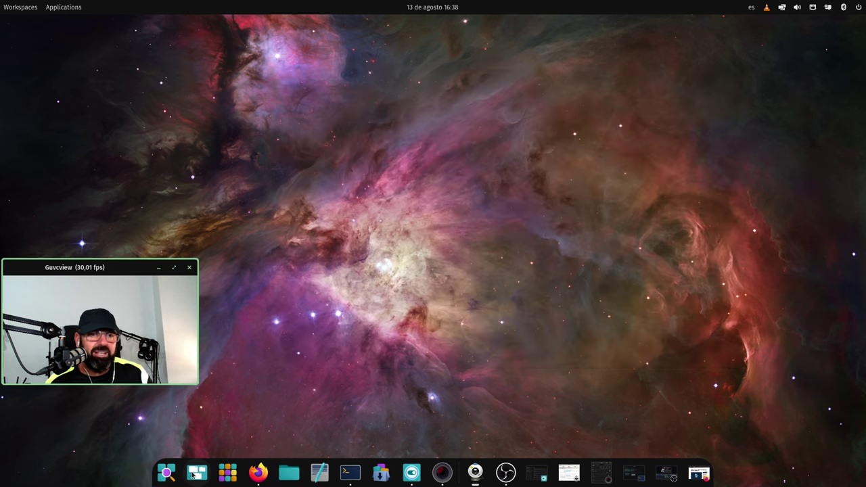
pyautogui.click(195, 476)
pyautogui.click(195, 477)
pyautogui.click(167, 473)
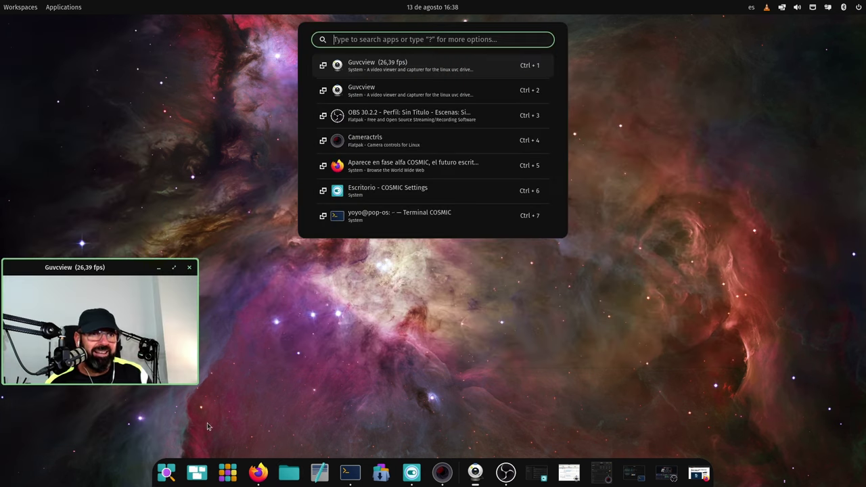
pyautogui.write('/')
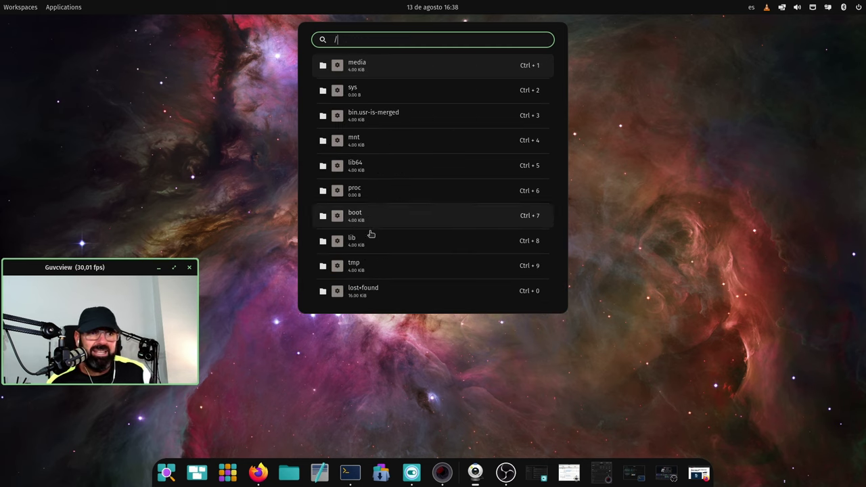
pyautogui.write('m')
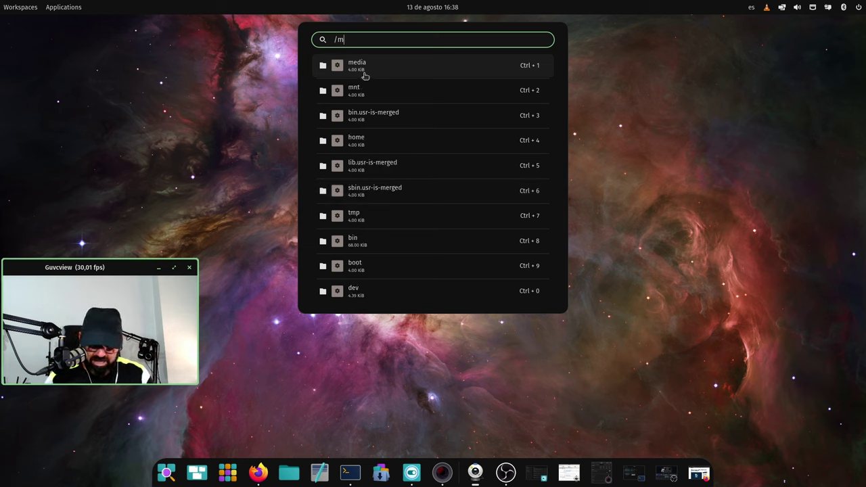
pyautogui.press('BackSpace')
pyautogui.press('BackSpace')
pyautogui.write('/')
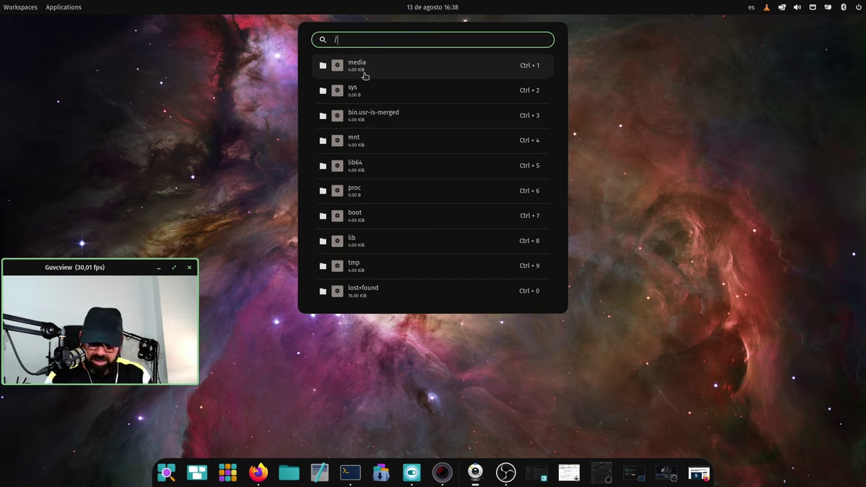
pyautogui.write('etc')
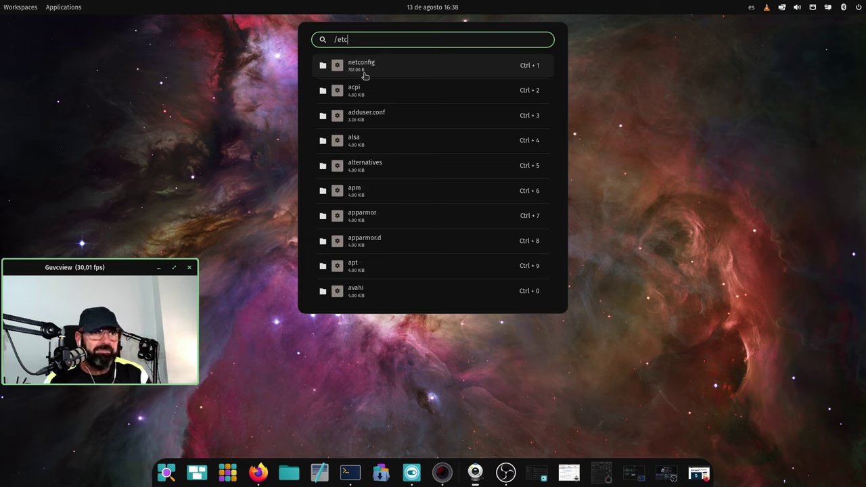
pyautogui.write('/apt')
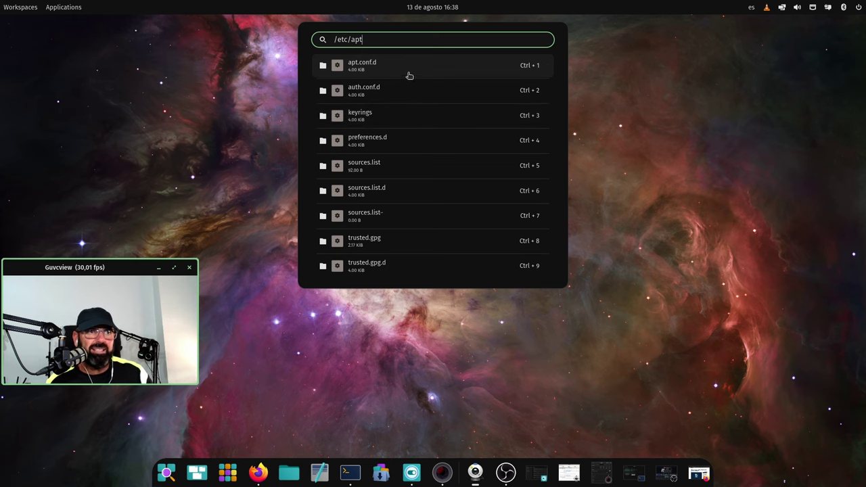
pyautogui.press('Escape')
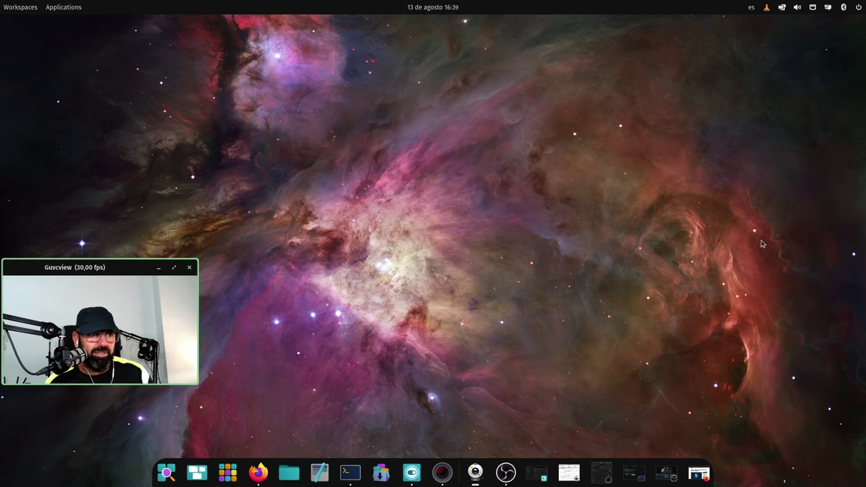
# Open Files and navigate from / into /etc/apt.
pyautogui.click(289, 473)
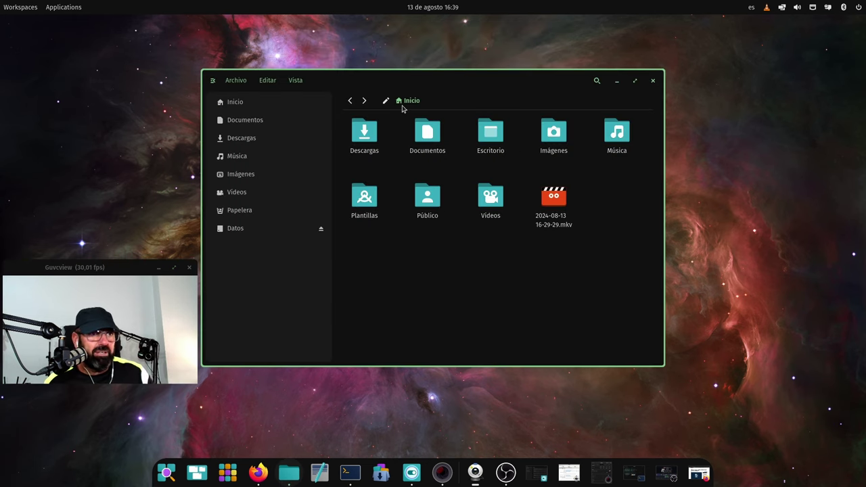
pyautogui.click(386, 101)
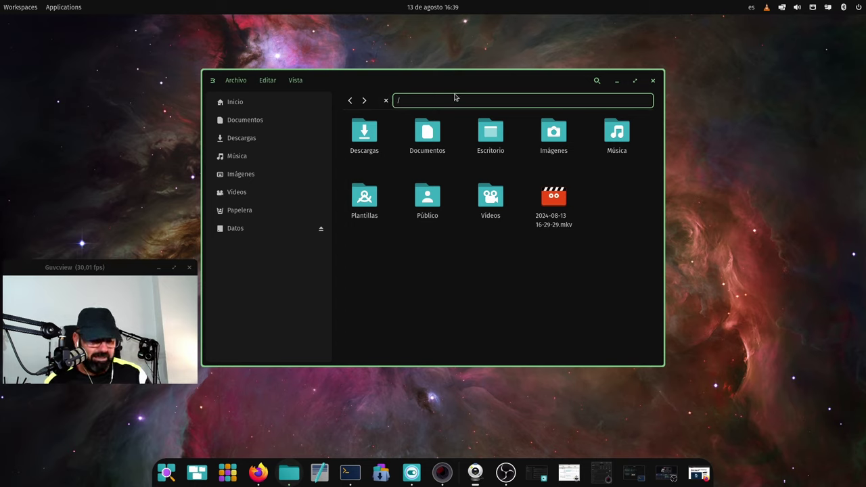
pyautogui.press('Return')
pyautogui.doubleClick(553, 146)
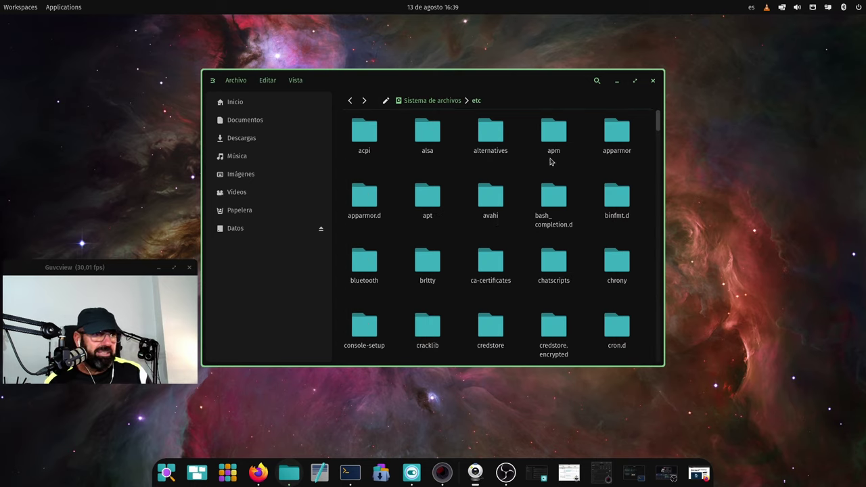
pyautogui.doubleClick(429, 198)
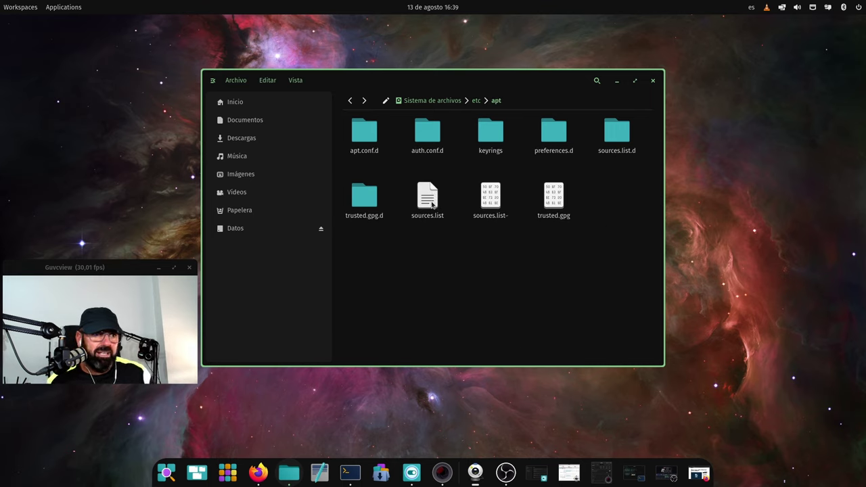
# View sources.list in COSMIC Text Editor, close it, and open the sources.list.d folder.
pyautogui.rightClick(431, 205)
pyautogui.click(469, 221)
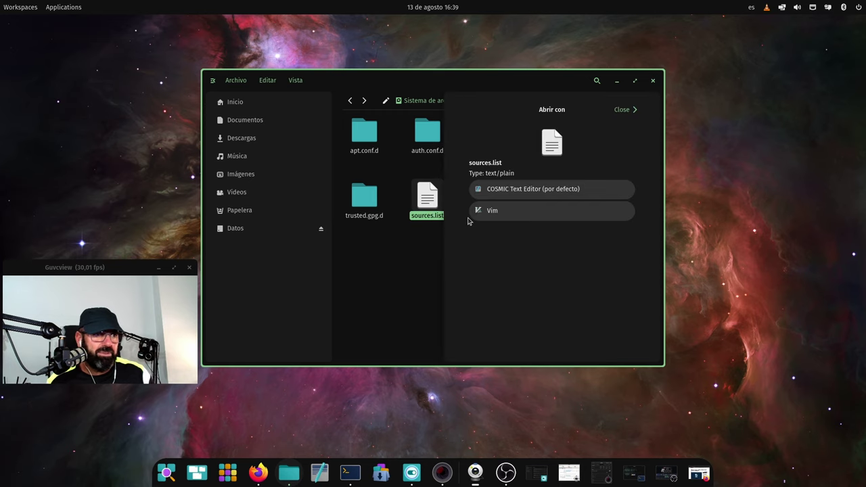
pyautogui.click(521, 189)
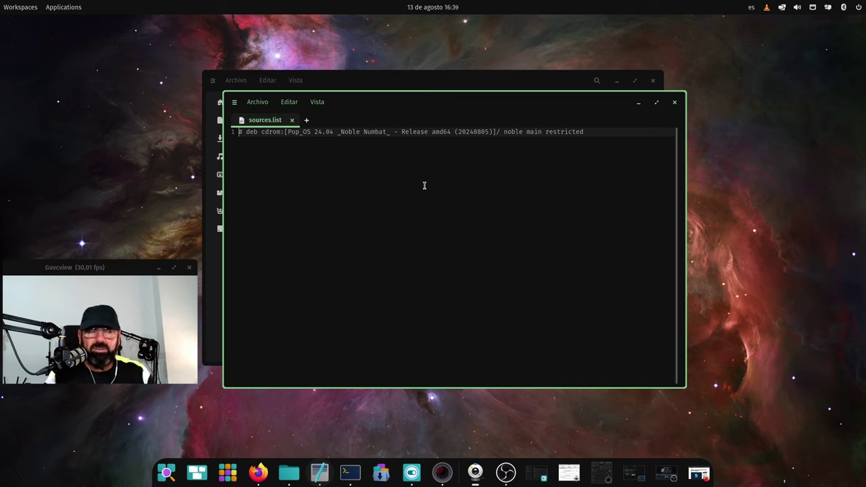
pyautogui.click(674, 103)
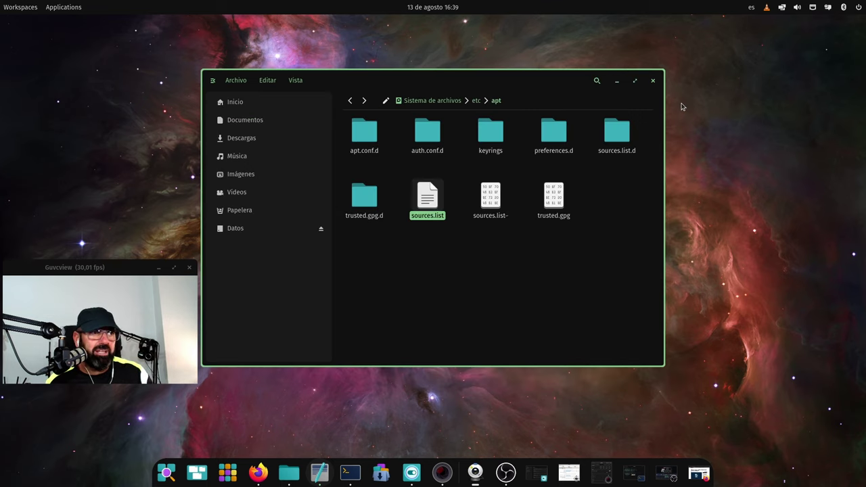
pyautogui.doubleClick(620, 134)
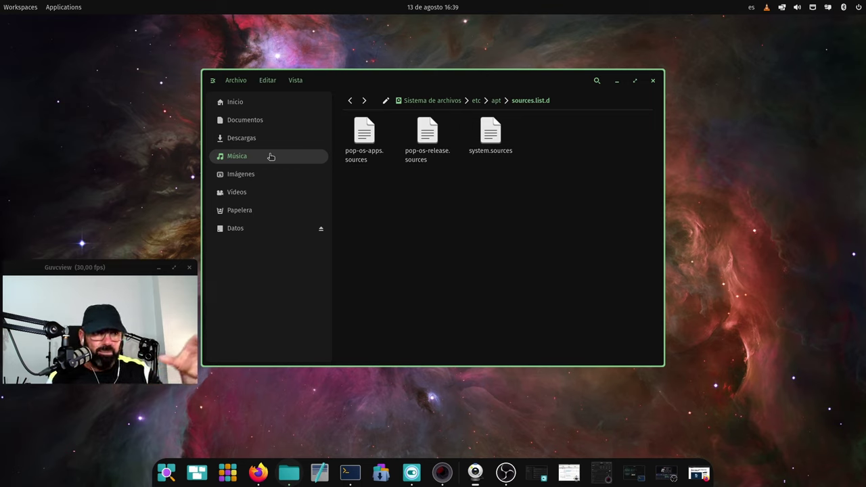
pyautogui.click(499, 139)
pyautogui.doubleClick(499, 139)
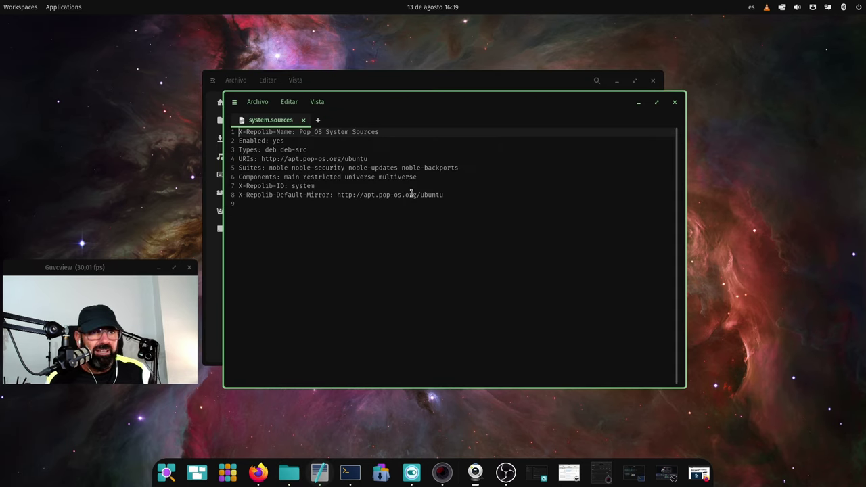
pyautogui.moveTo(477, 210); pyautogui.dragTo(233, 133)
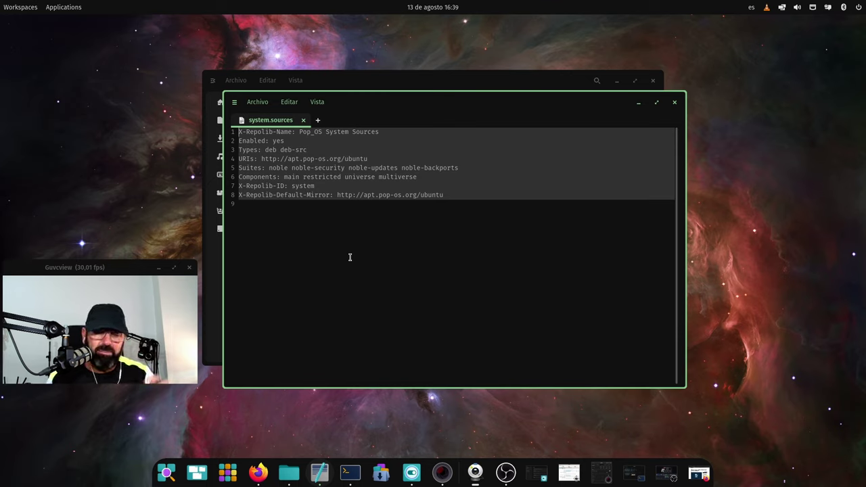
pyautogui.click(480, 199)
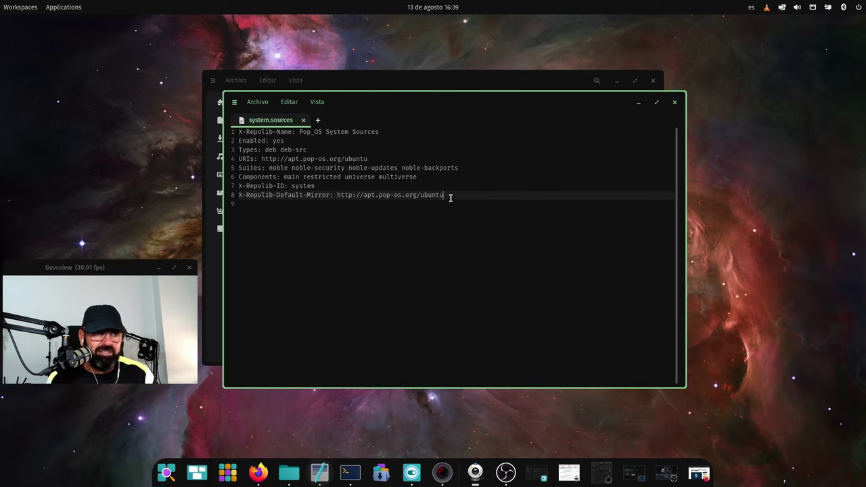
pyautogui.moveTo(450, 197); pyautogui.dragTo(337, 195)
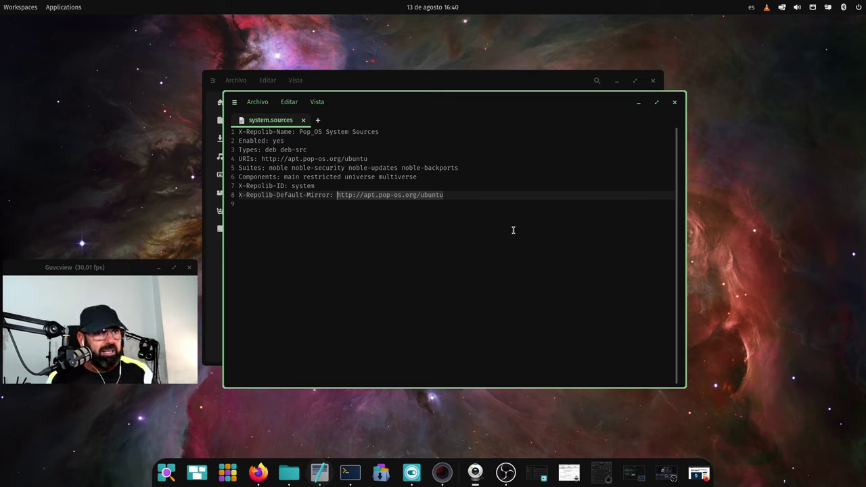
pyautogui.moveTo(513, 231); pyautogui.dragTo(211, 119)
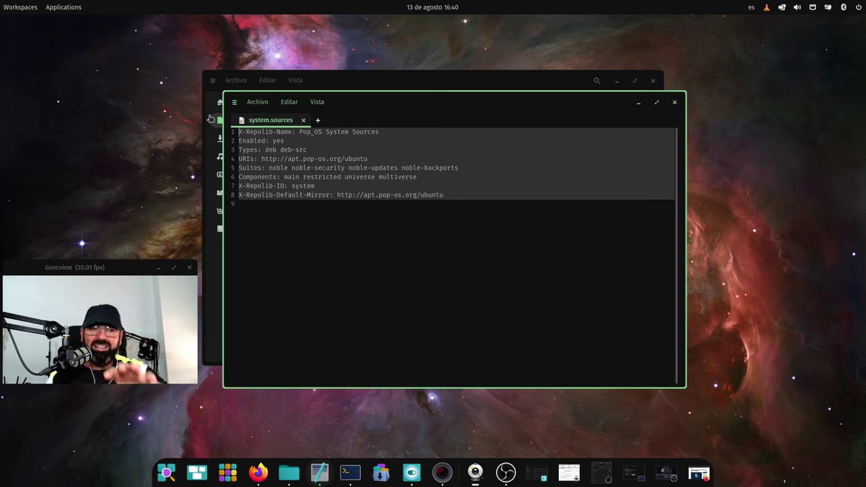
pyautogui.click(408, 283)
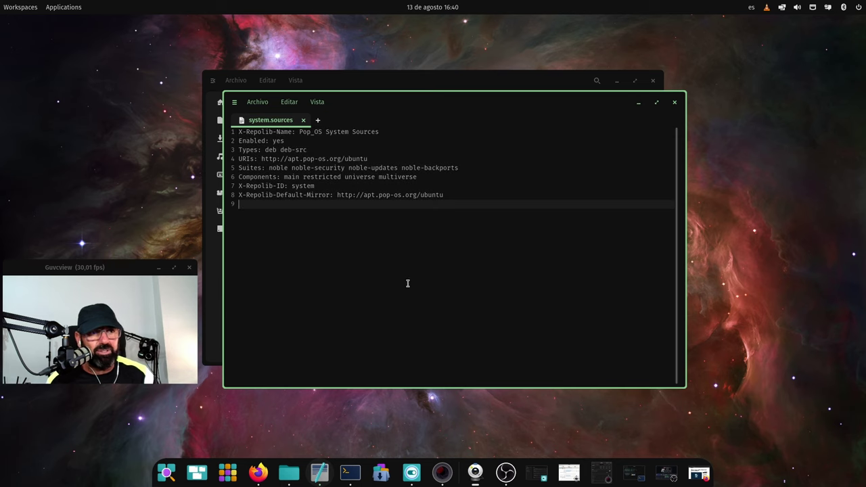
pyautogui.click(674, 102)
# View pop-os-release.sources and pop-os-apps.sources in the editor, then close the Files window.
pyautogui.doubleClick(430, 135)
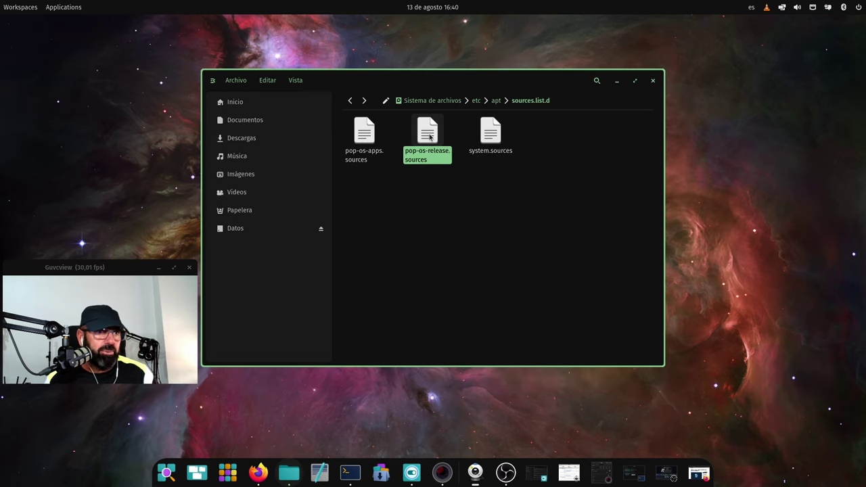
pyautogui.click(675, 103)
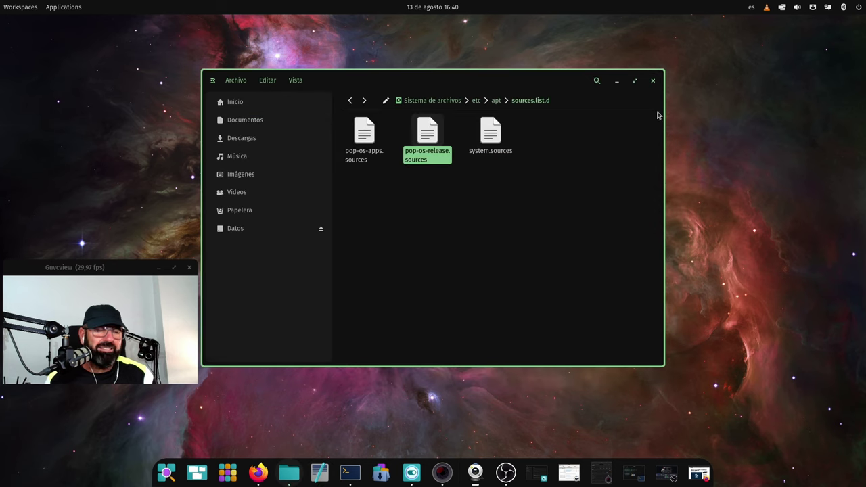
pyautogui.doubleClick(372, 133)
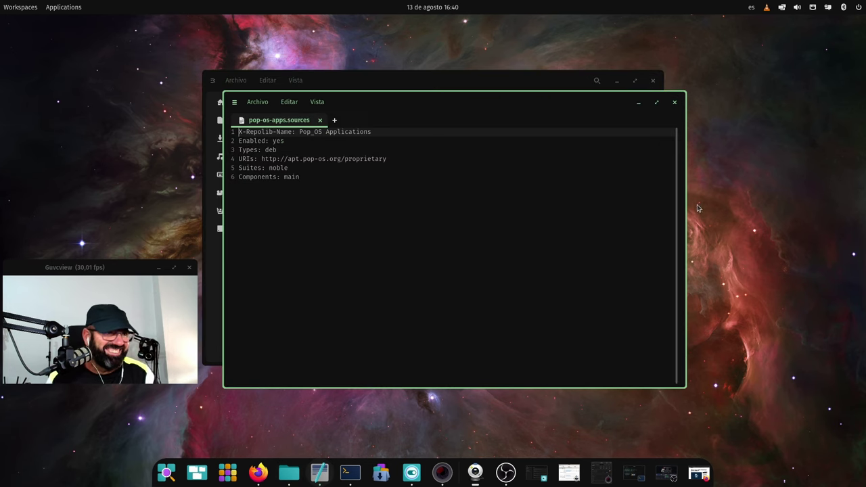
pyautogui.click(675, 102)
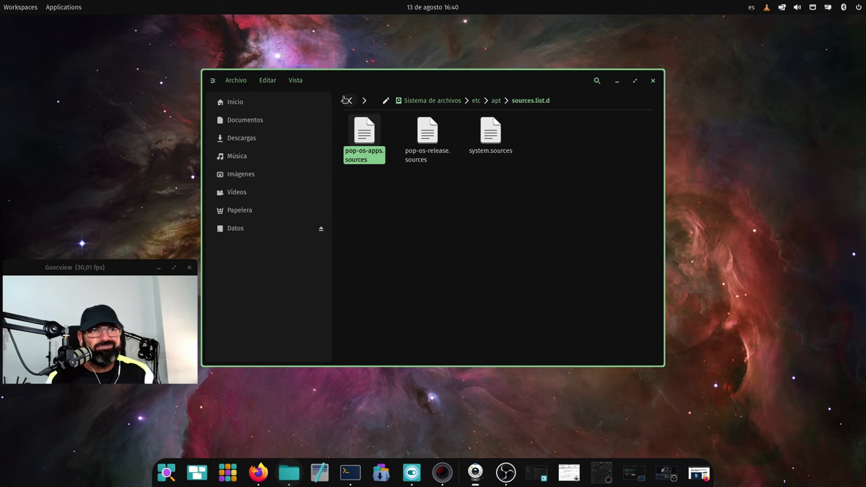
pyautogui.click(396, 220)
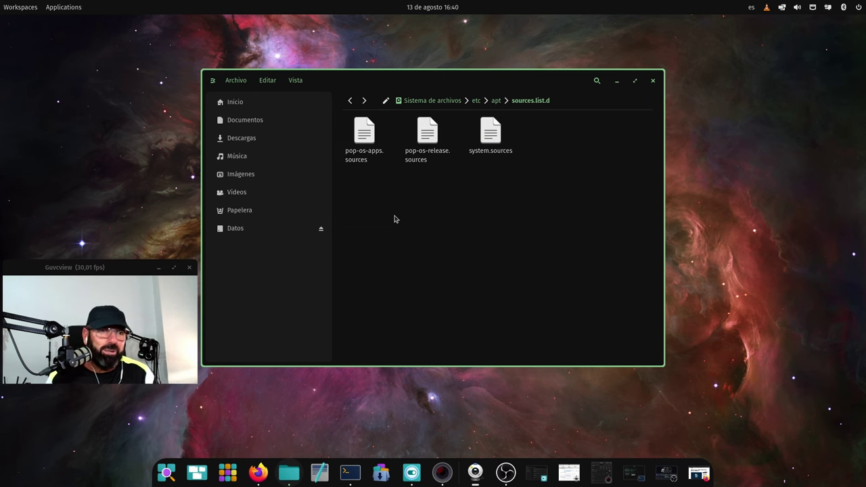
pyautogui.click(653, 80)
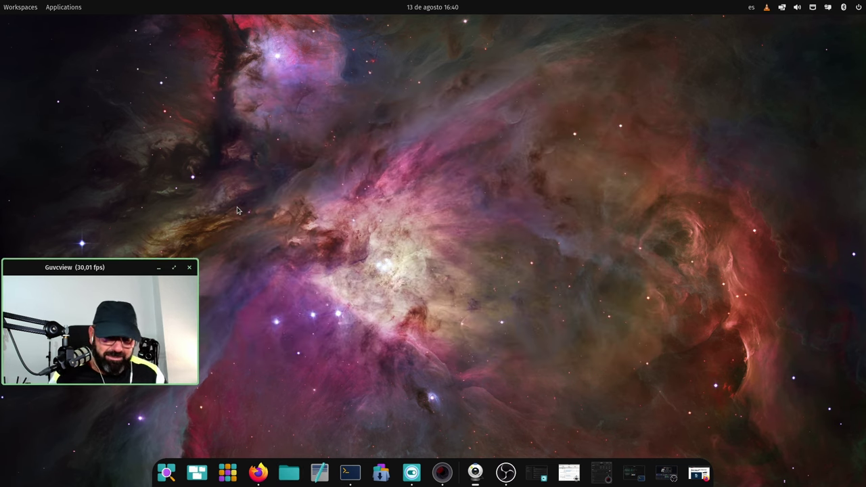
# From the Workspaces overview, raise and minimize Firefox, then open the Applications library.
pyautogui.click(19, 11)
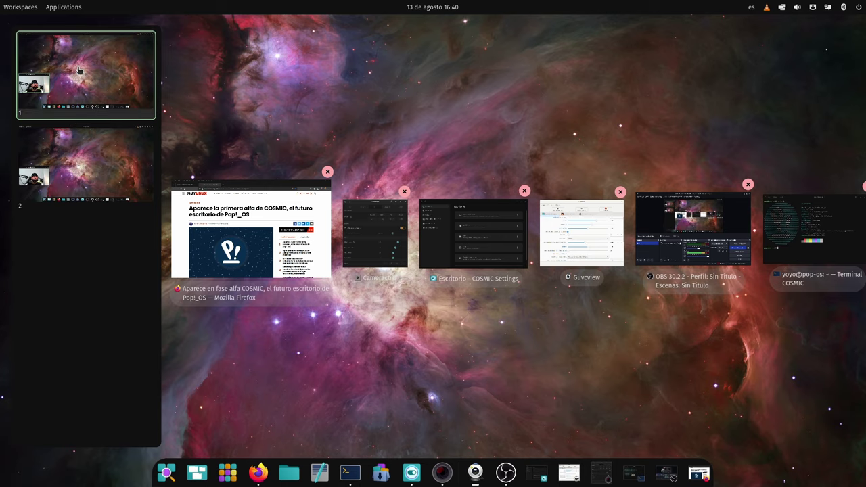
pyautogui.click(254, 226)
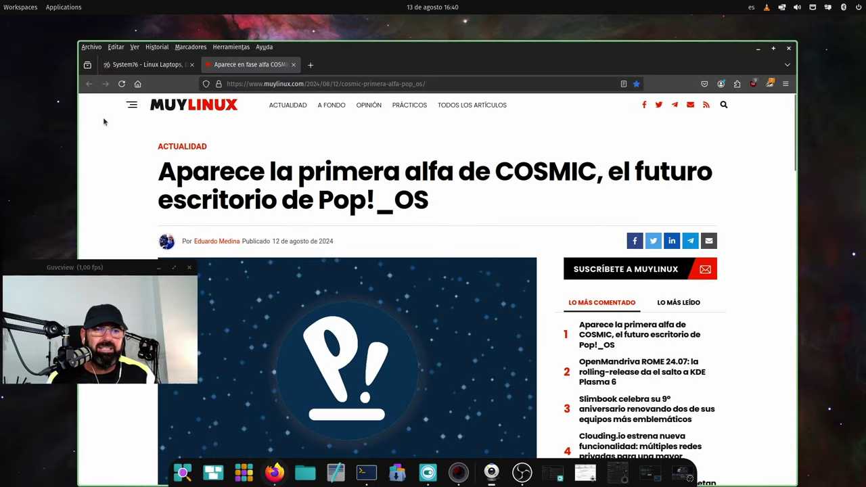
pyautogui.click(758, 51)
pyautogui.click(63, 7)
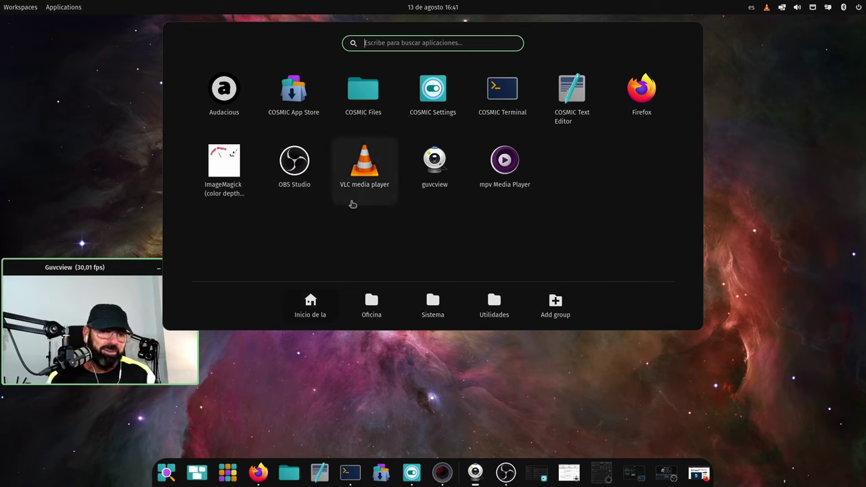
# Look through the Oficina, Sistema and Utilidades folders, including Vim, Discos and File Roller, then dismiss the library.
pyautogui.click(377, 299)
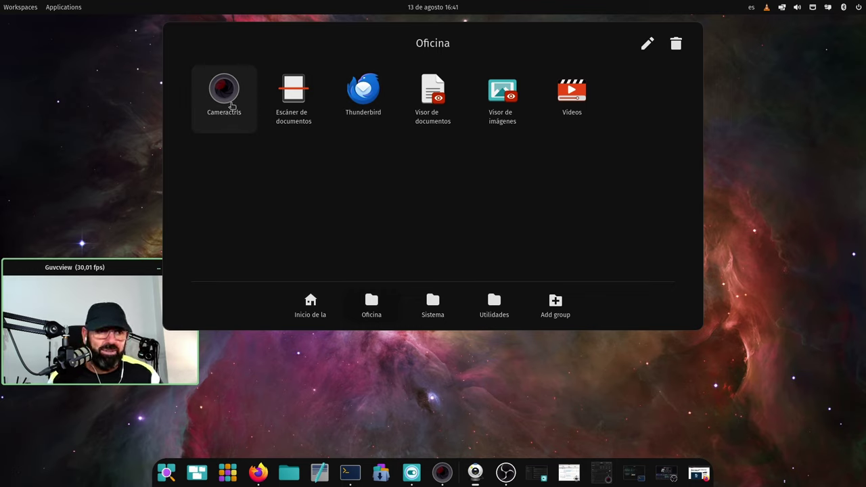
pyautogui.click(433, 306)
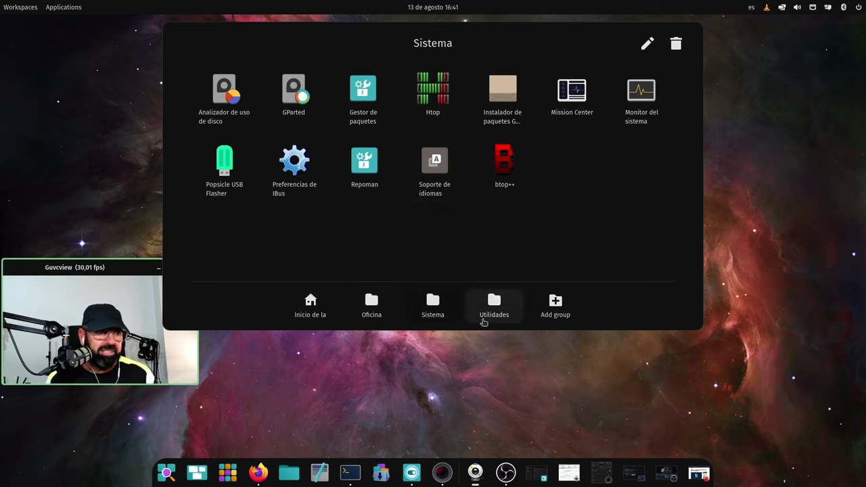
pyautogui.click(494, 305)
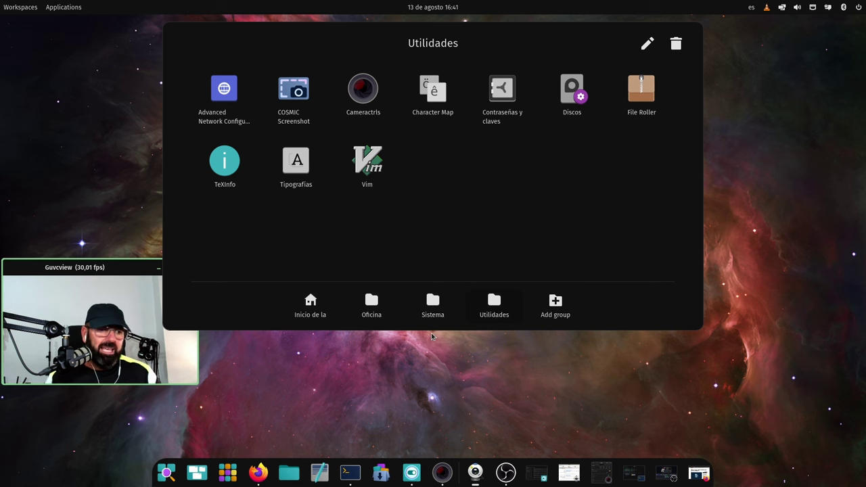
pyautogui.click(316, 356)
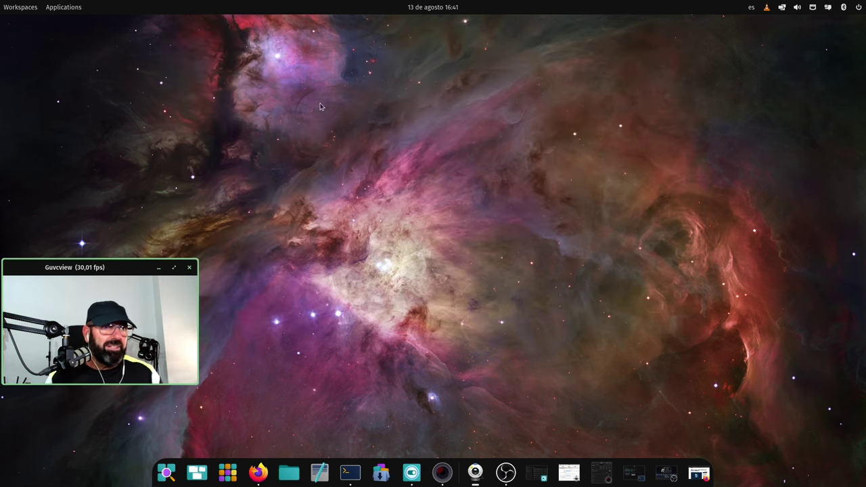
pyautogui.click(433, 7)
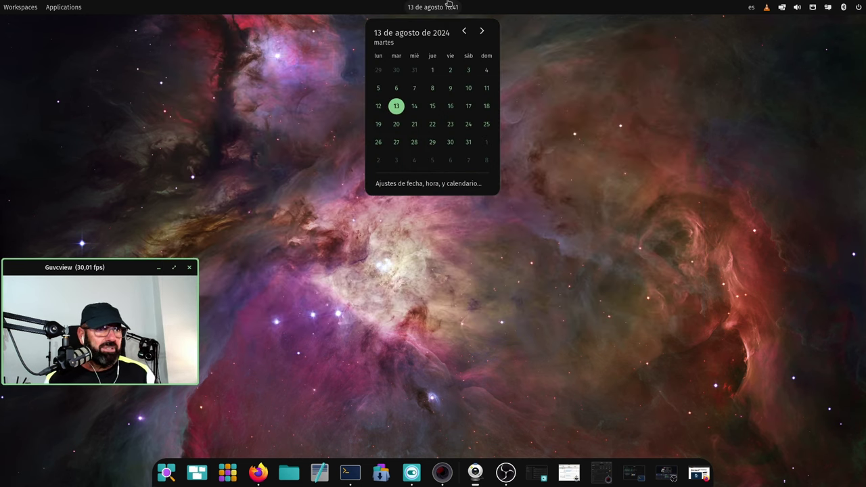
pyautogui.click(576, 186)
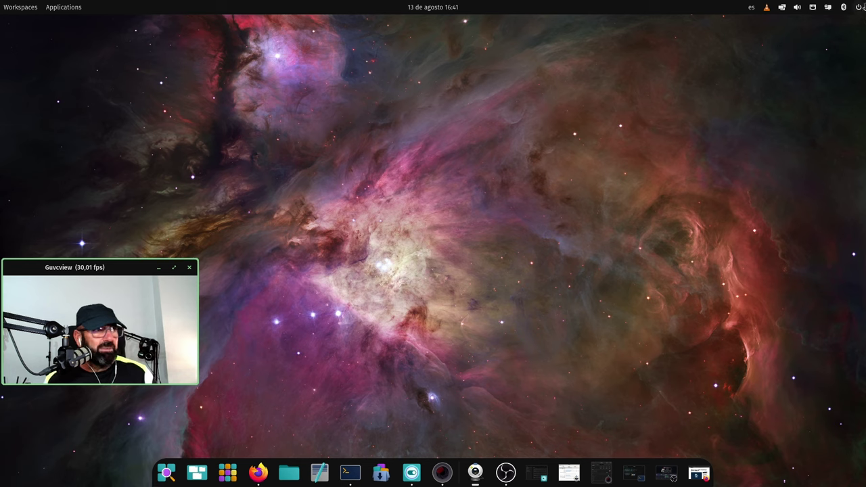
pyautogui.click(861, 7)
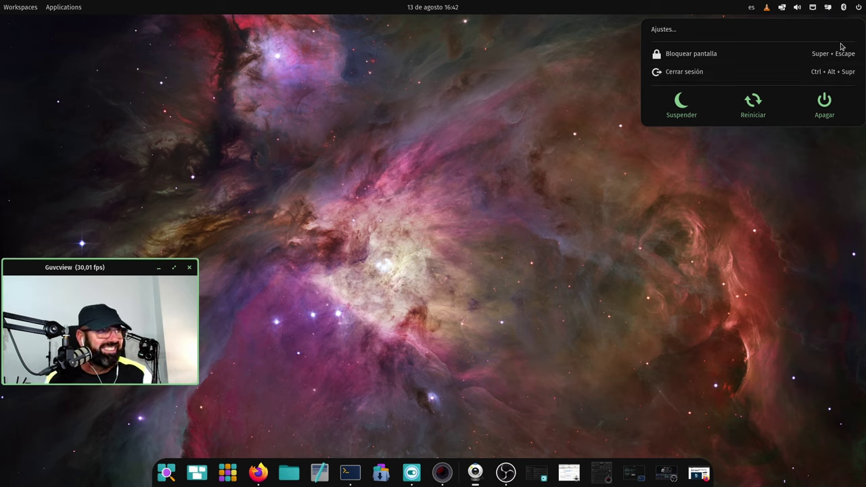
pyautogui.click(842, 7)
pyautogui.click(840, 5)
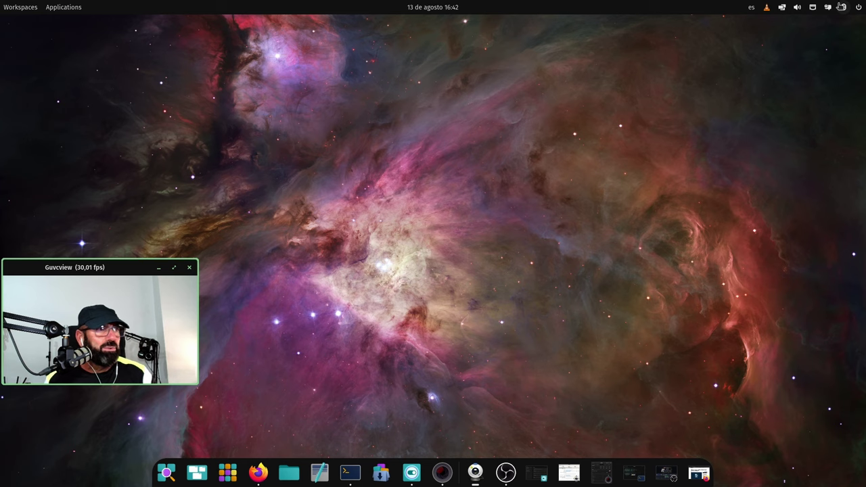
pyautogui.click(841, 6)
pyautogui.click(829, 8)
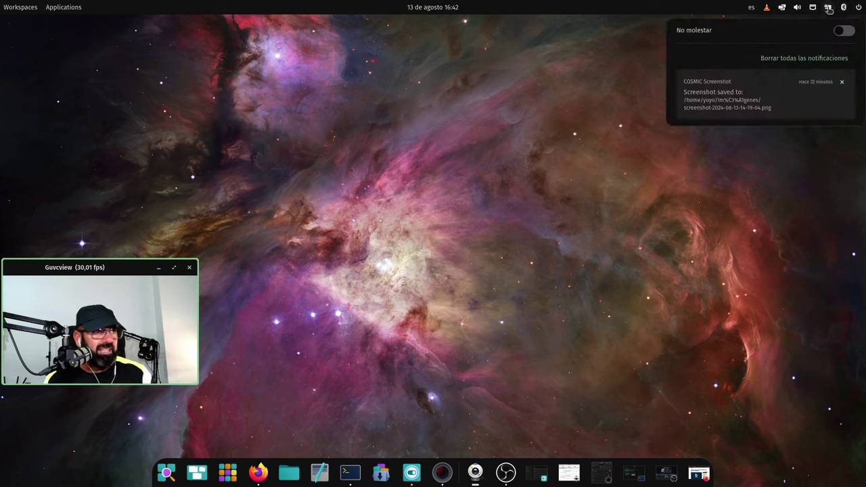
pyautogui.moveTo(797, 7)
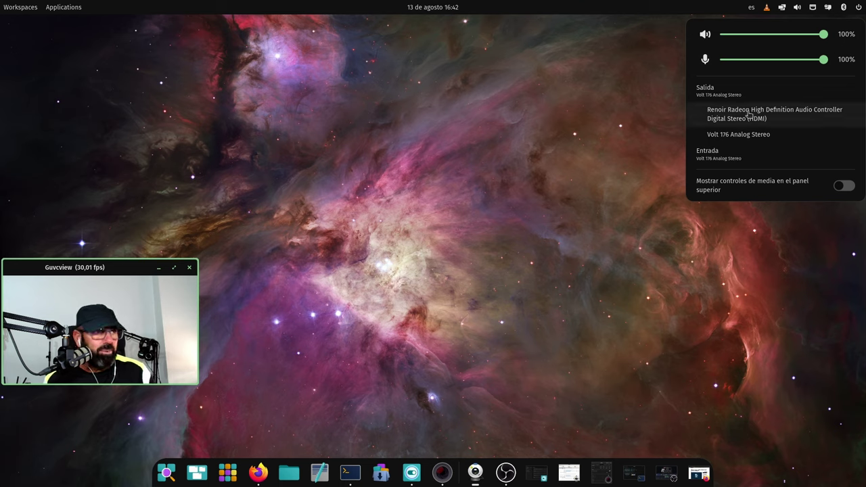
pyautogui.click(729, 95)
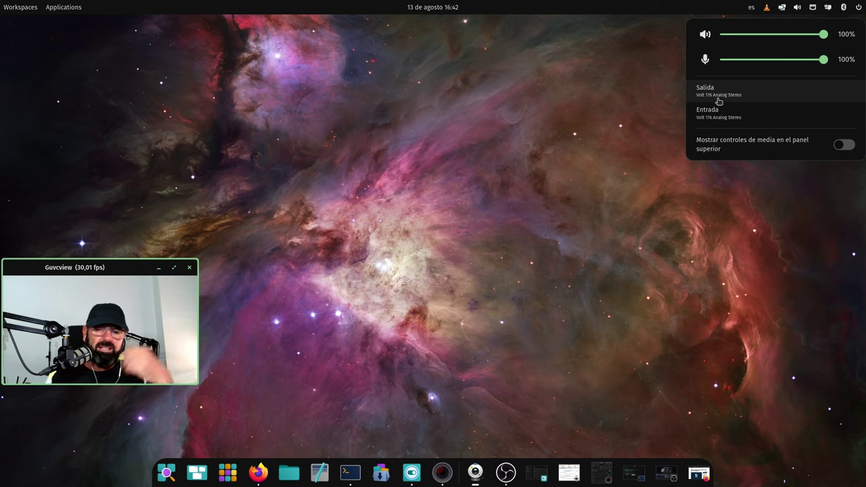
pyautogui.click(719, 100)
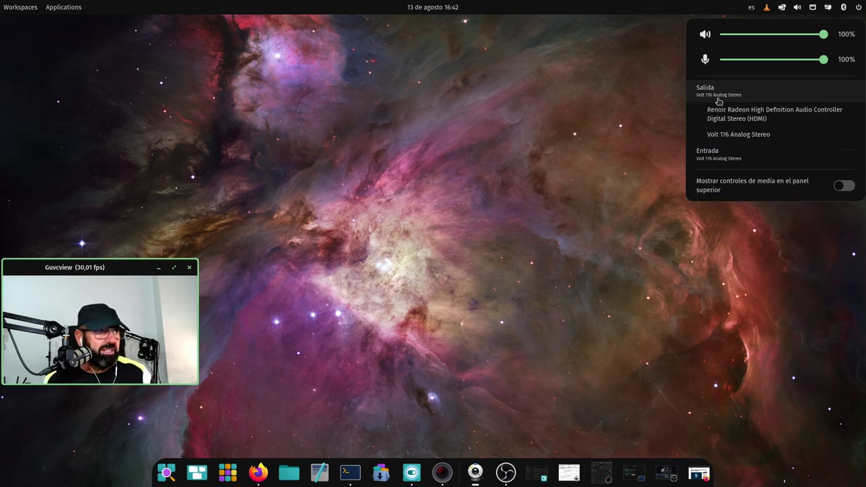
pyautogui.click(719, 156)
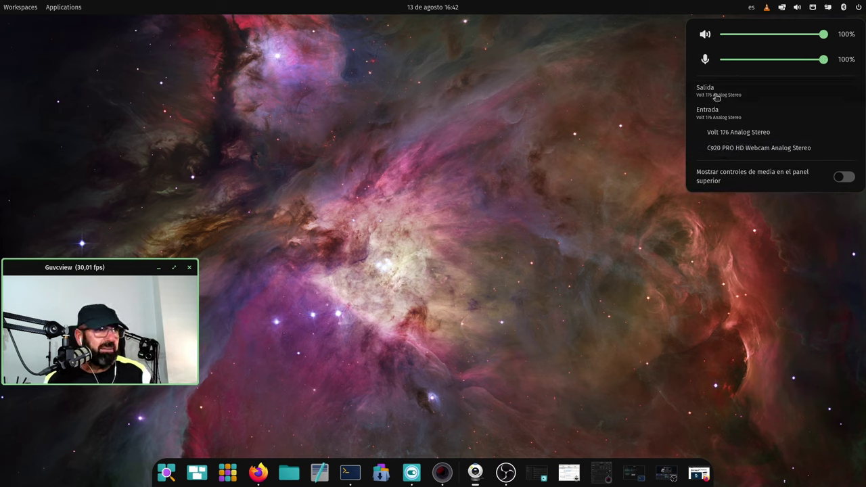
# Check the window tiling options, then bring up the launcher listing the seven open windows.
pyautogui.click(785, 8)
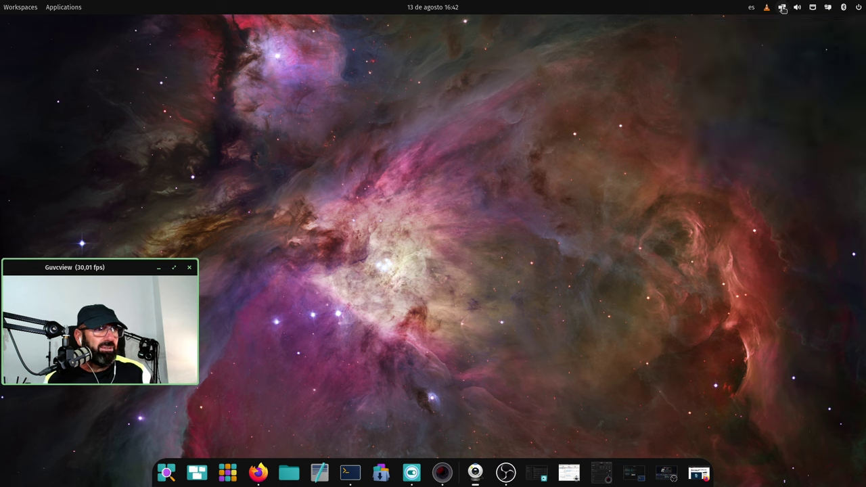
pyautogui.click(783, 8)
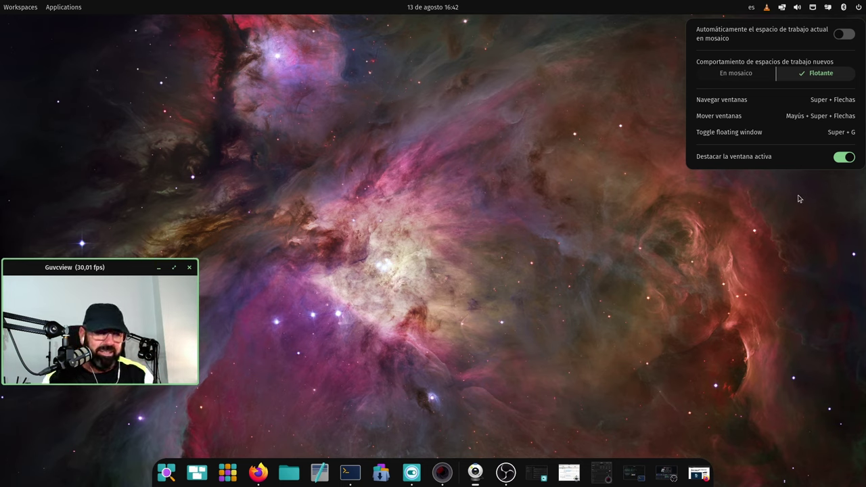
pyautogui.click(635, 213)
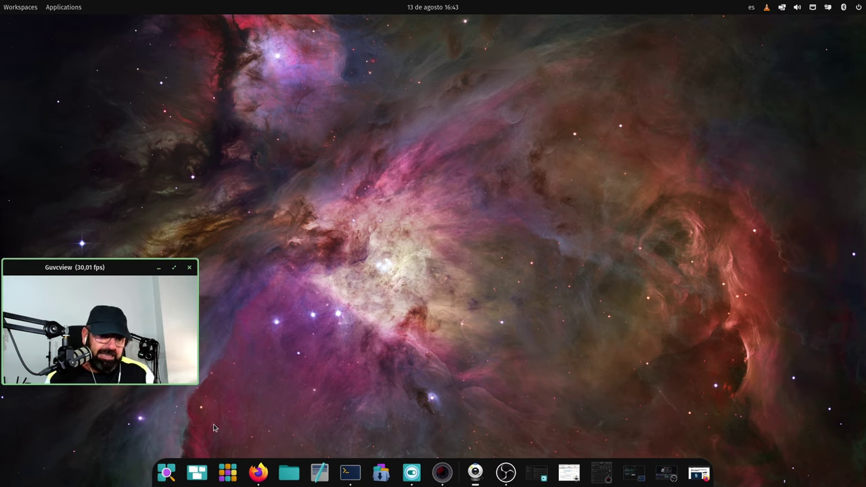
pyautogui.click(169, 474)
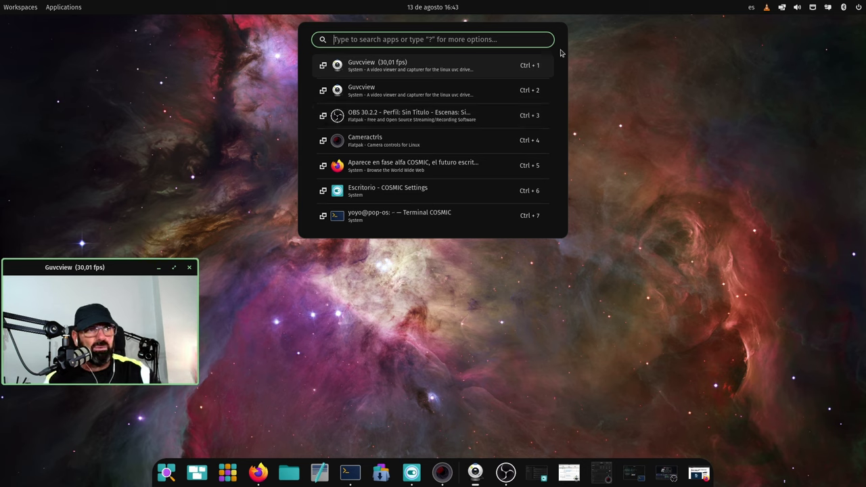
# Close the launcher, minimize the Firefox MuyLinux article via the workspaces overview, then dismiss the applications grid.
pyautogui.click(359, 291)
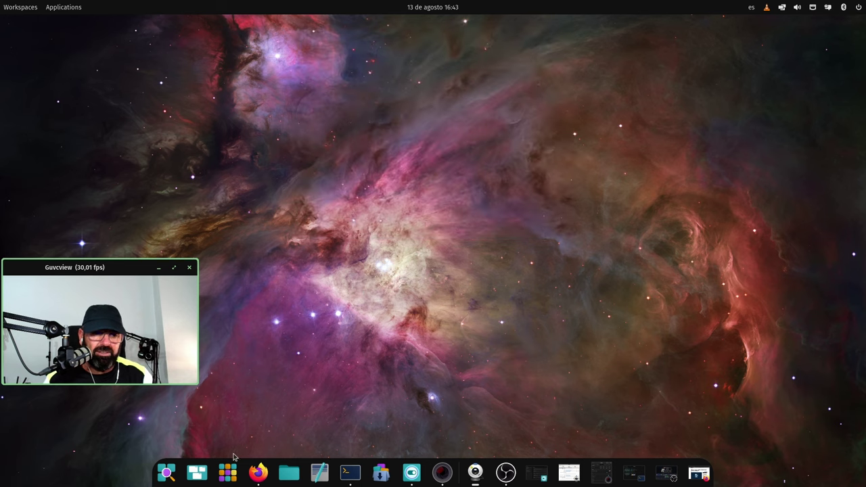
pyautogui.click(205, 474)
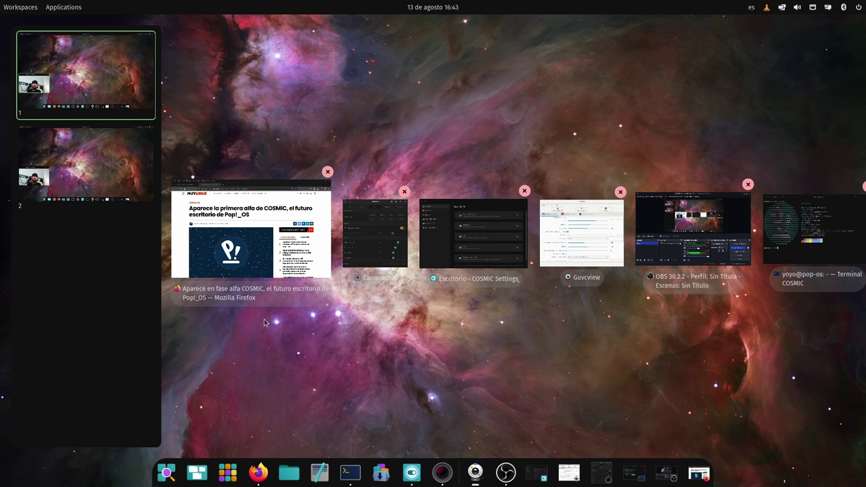
pyautogui.click(250, 244)
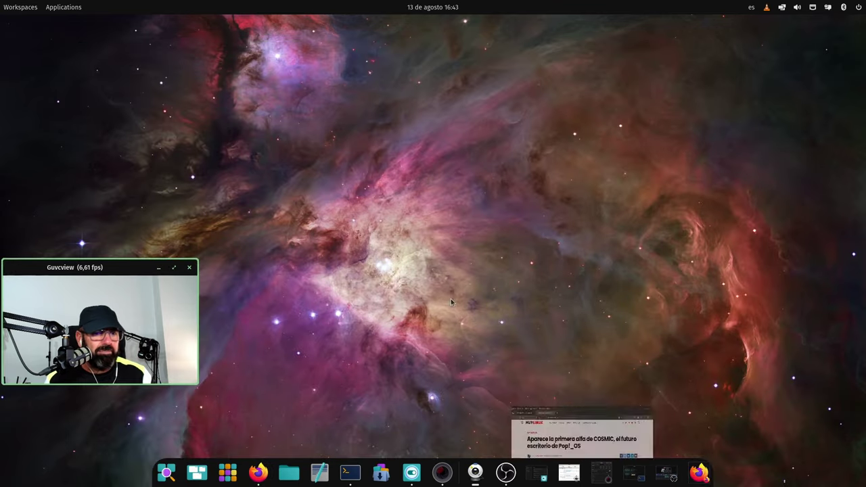
pyautogui.click(758, 48)
pyautogui.click(228, 473)
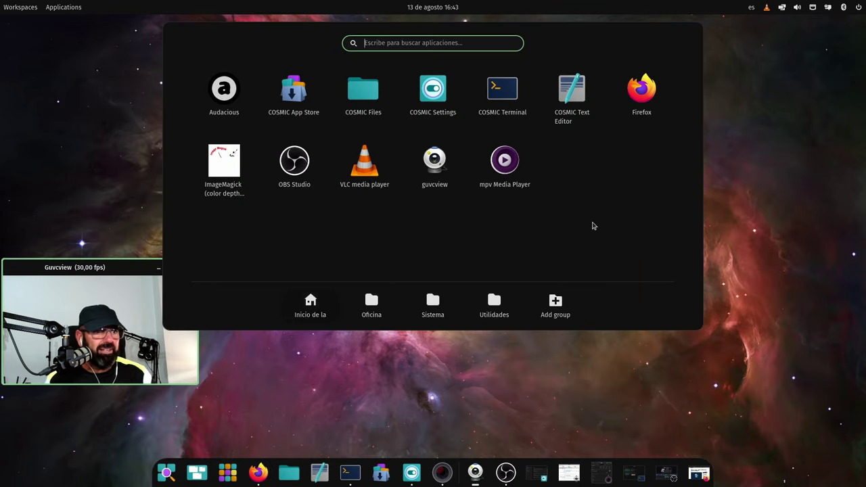
pyautogui.click(312, 414)
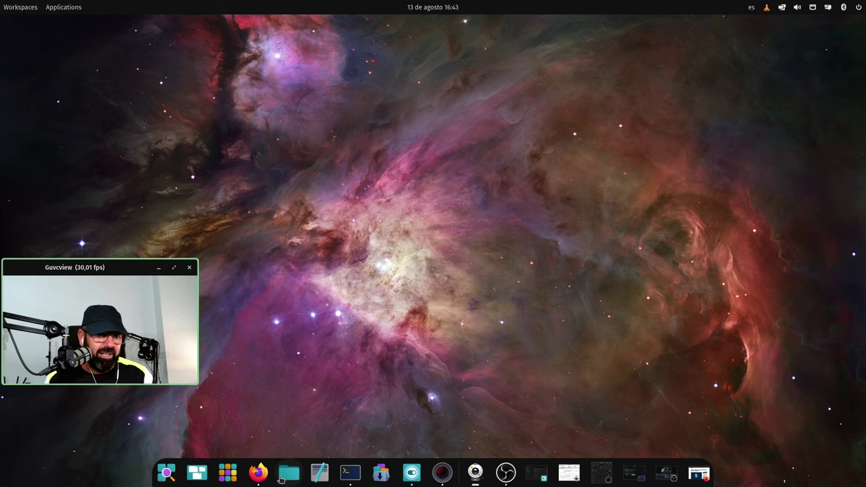
# Open and close the Files window and an empty Text Editor document.
pyautogui.click(285, 478)
pyautogui.moveTo(345, 81); pyautogui.dragTo(415, 84)
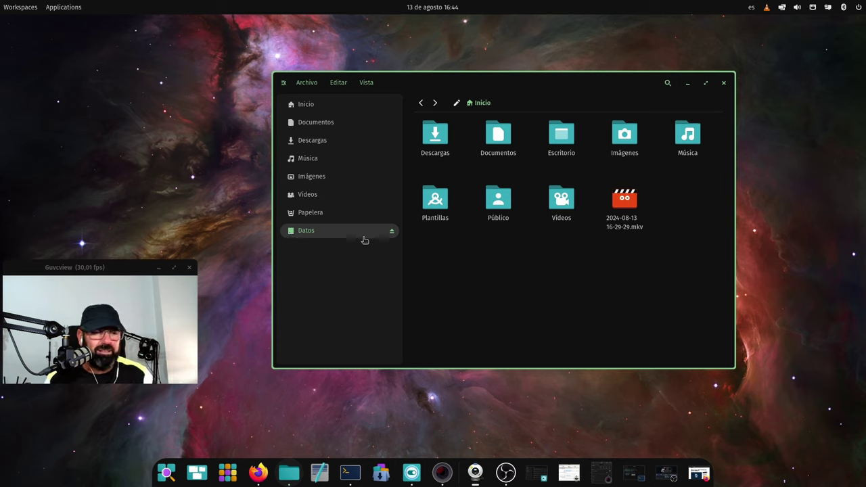
pyautogui.click(724, 83)
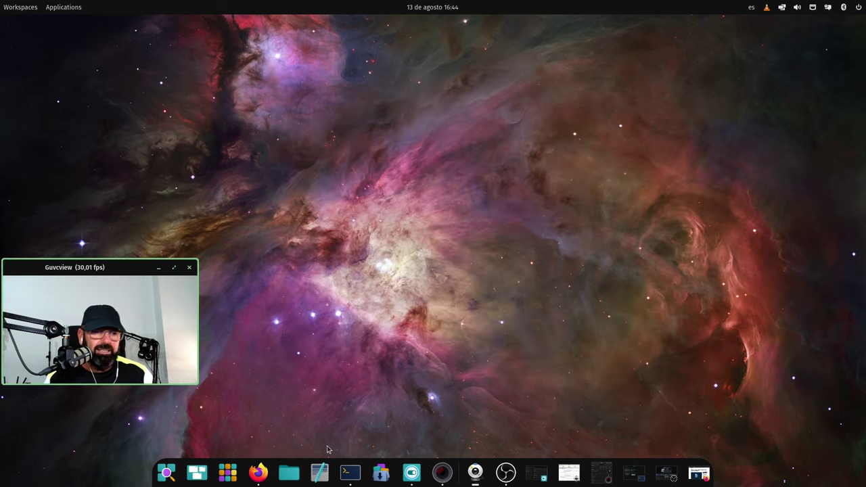
pyautogui.click(319, 472)
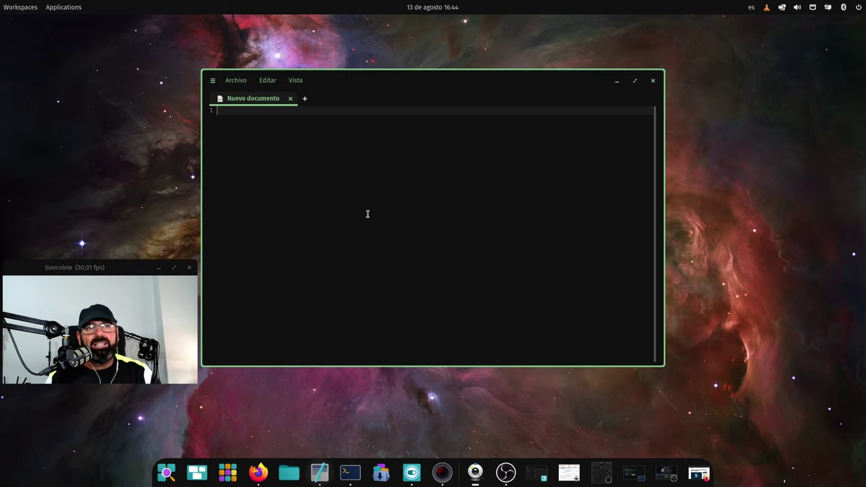
pyautogui.click(653, 80)
# Open the Terminal with neofetch, maximizing and restoring it twice to end floating.
pyautogui.click(350, 471)
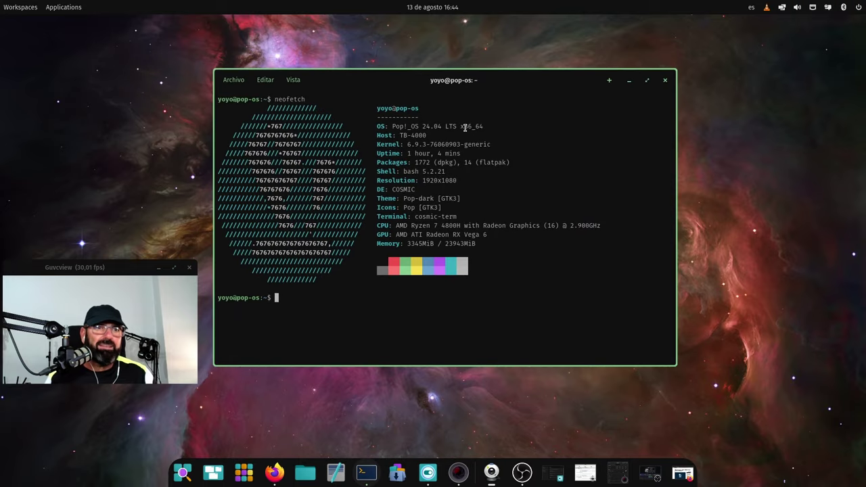
pyautogui.click(647, 79)
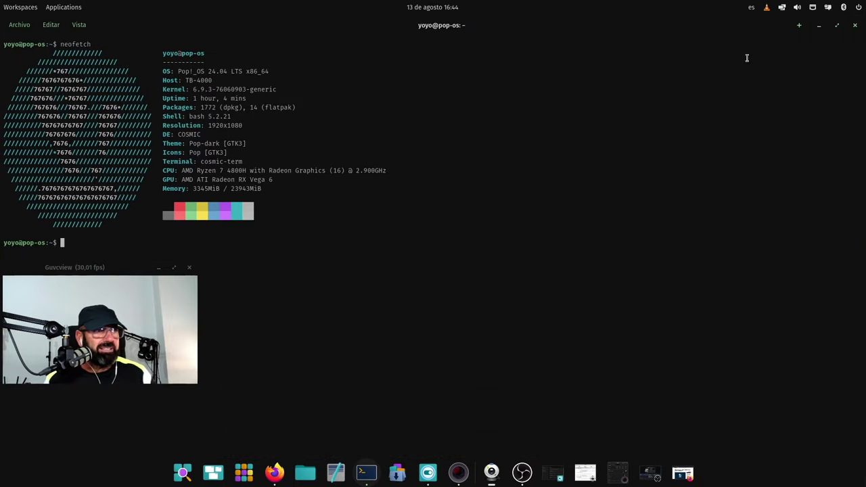
pyautogui.click(836, 26)
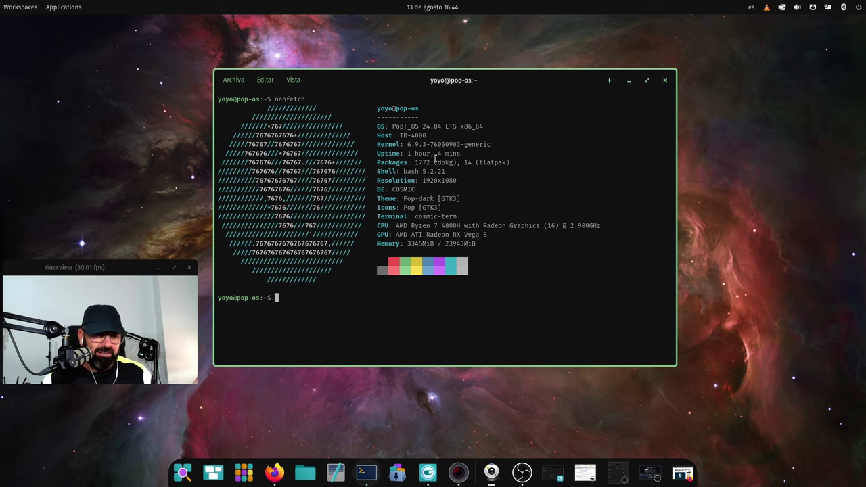
pyautogui.click(647, 80)
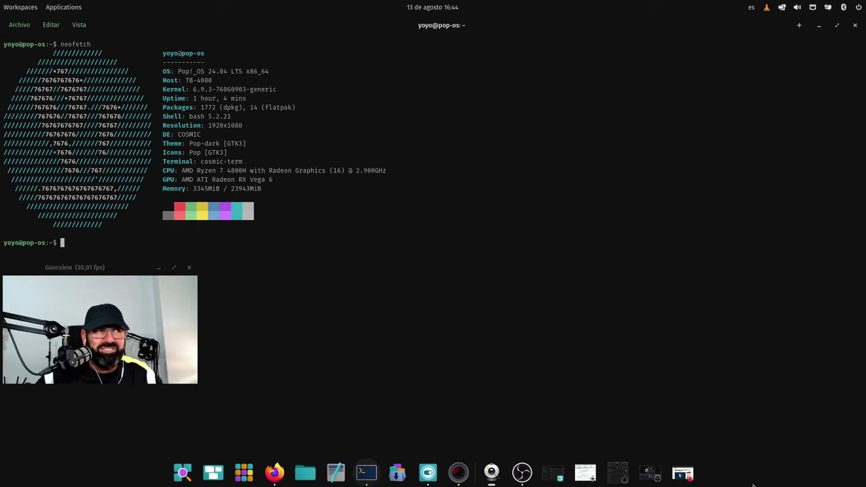
pyautogui.click(837, 26)
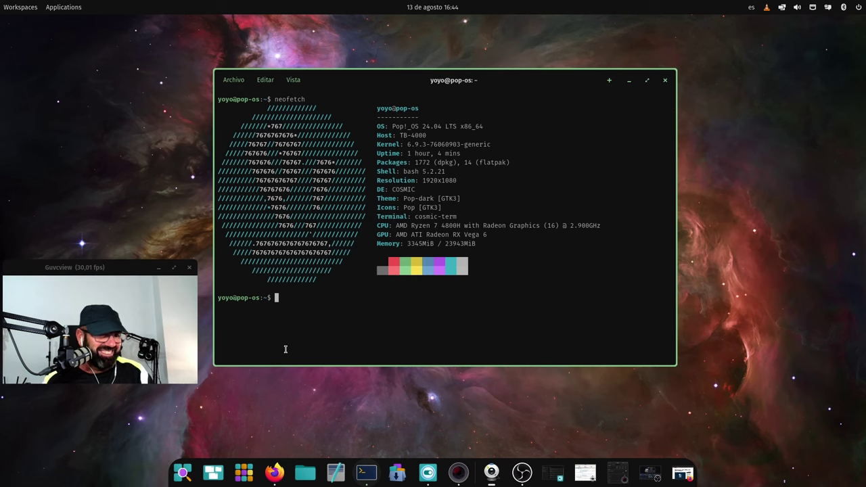
pyautogui.click(396, 474)
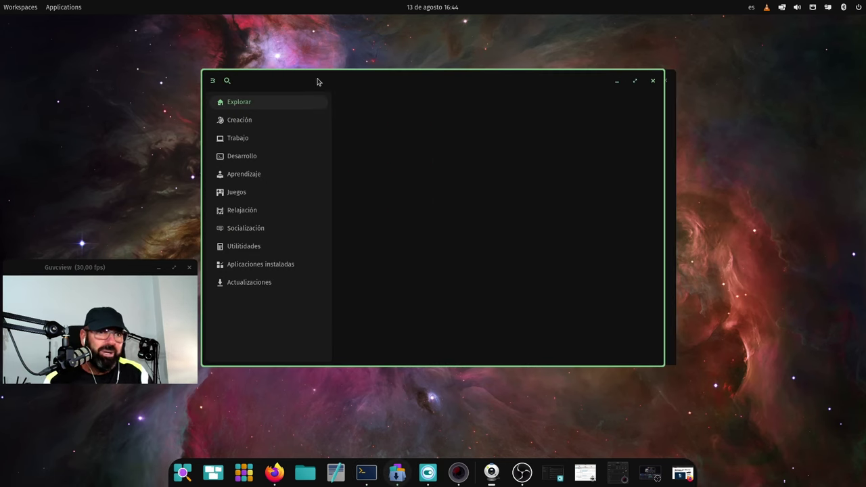
pyautogui.moveTo(288, 73); pyautogui.dragTo(295, 27)
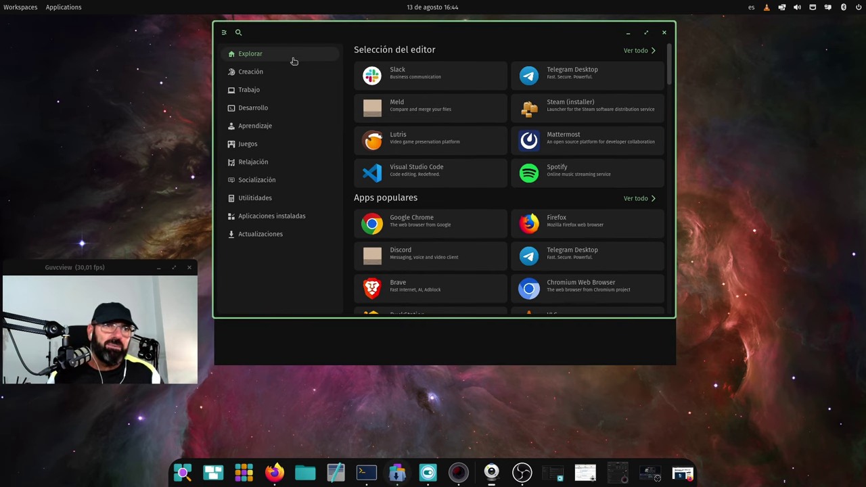
pyautogui.click(266, 73)
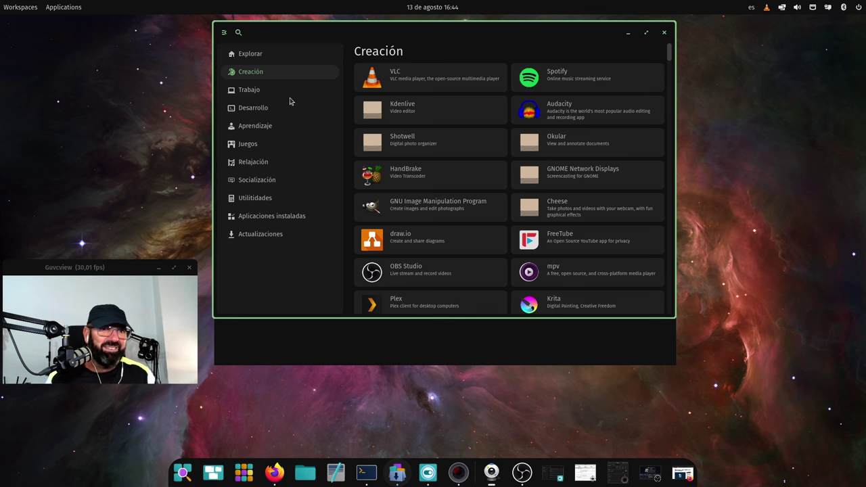
pyautogui.click(249, 89)
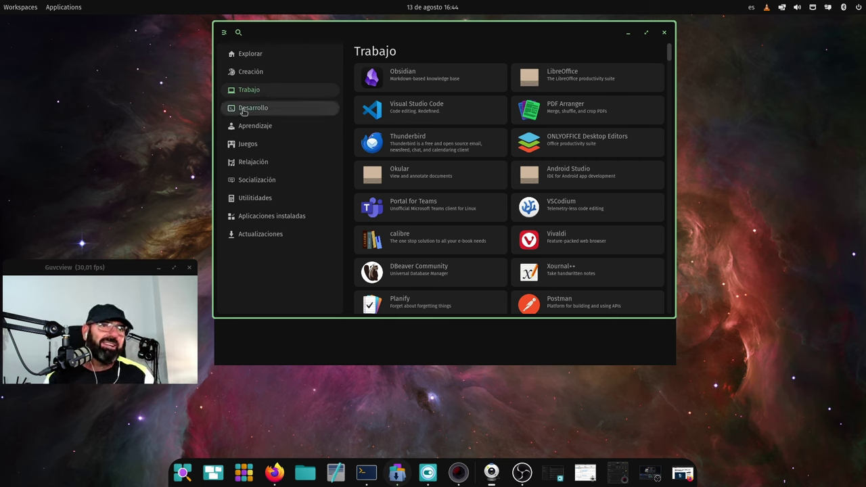
pyautogui.click(244, 108)
pyautogui.click(255, 128)
pyautogui.click(255, 144)
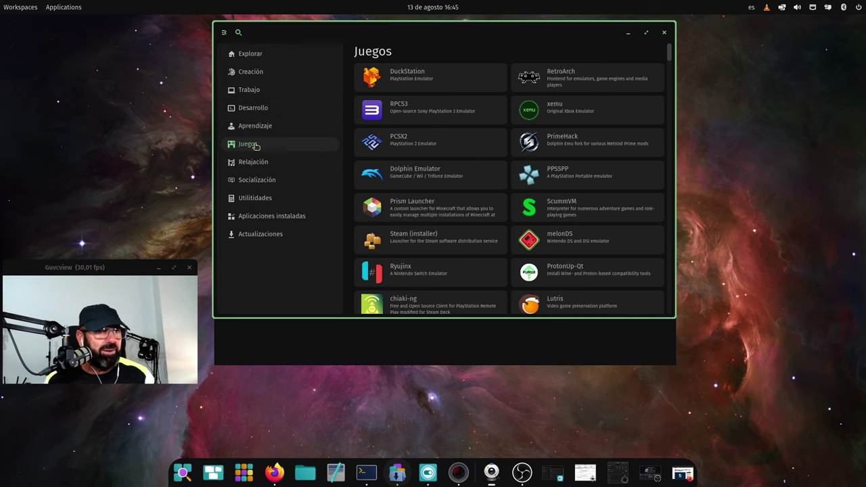
pyautogui.click(257, 165)
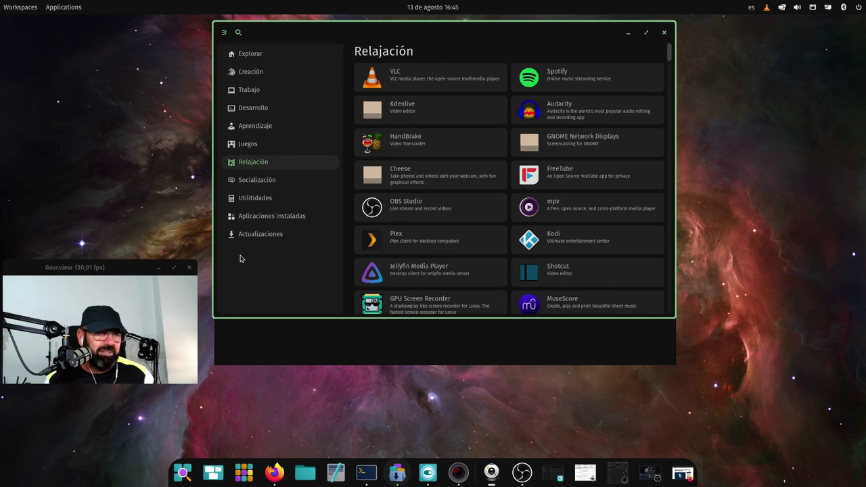
pyautogui.click(270, 180)
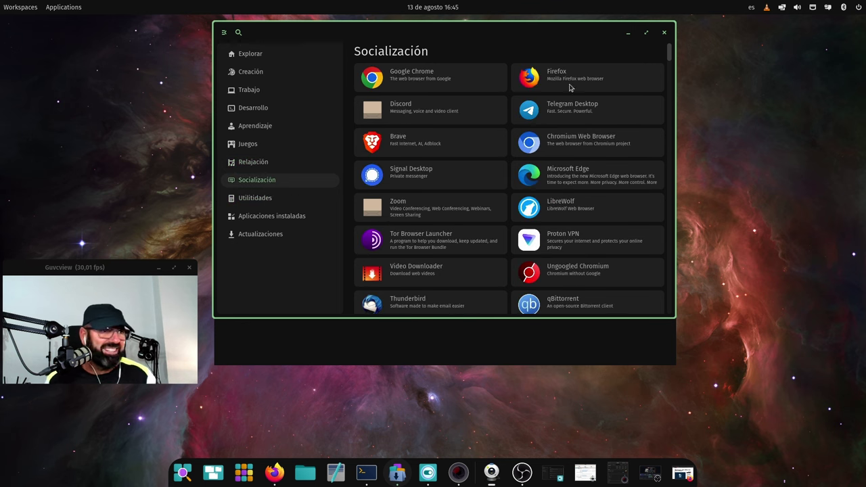
pyautogui.click(257, 200)
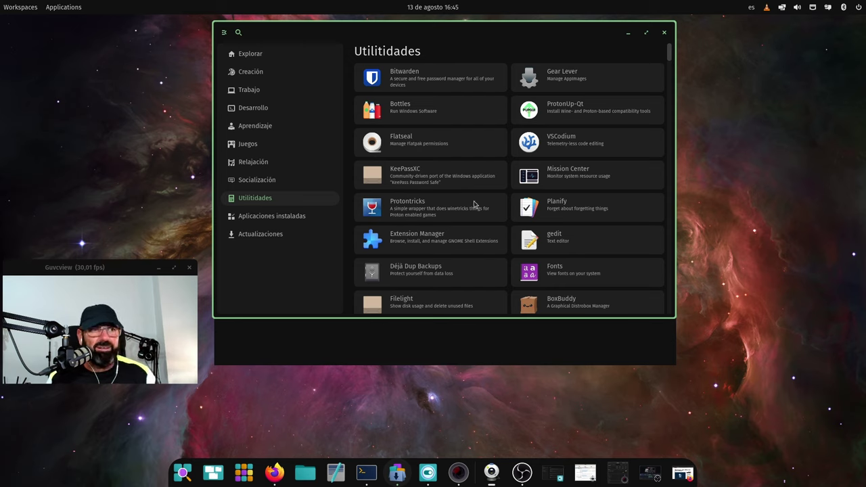
pyautogui.click(293, 218)
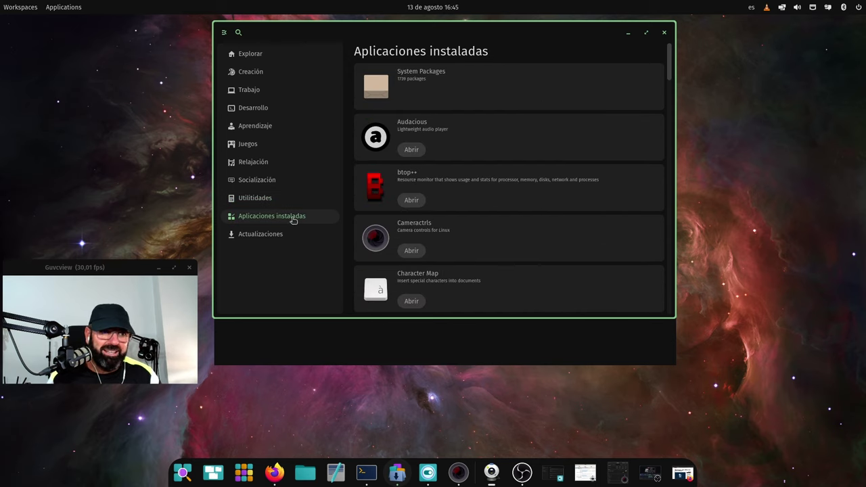
pyautogui.click(290, 241)
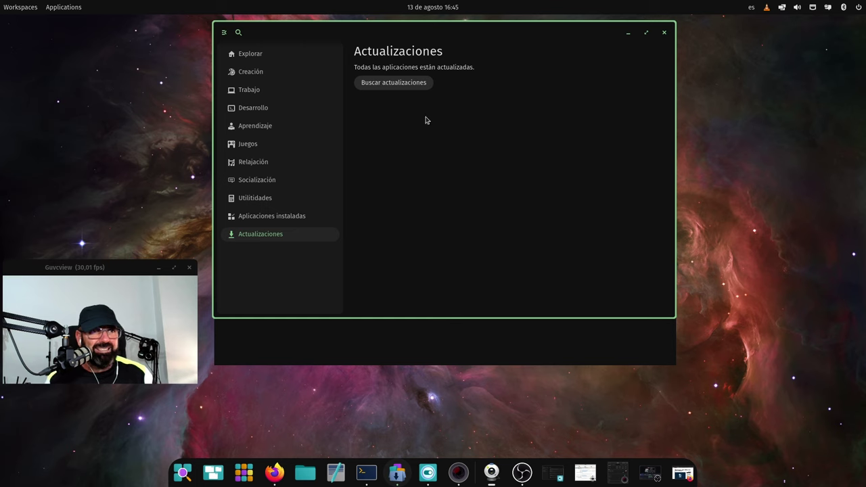
pyautogui.click(263, 56)
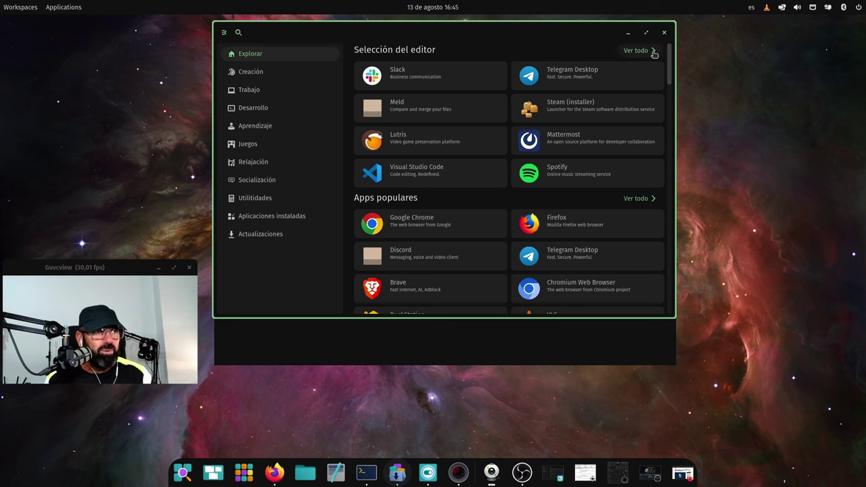
pyautogui.click(664, 33)
# Open Settings, reposition its window and go to the Fondo de Pantalla page.
pyautogui.click(429, 474)
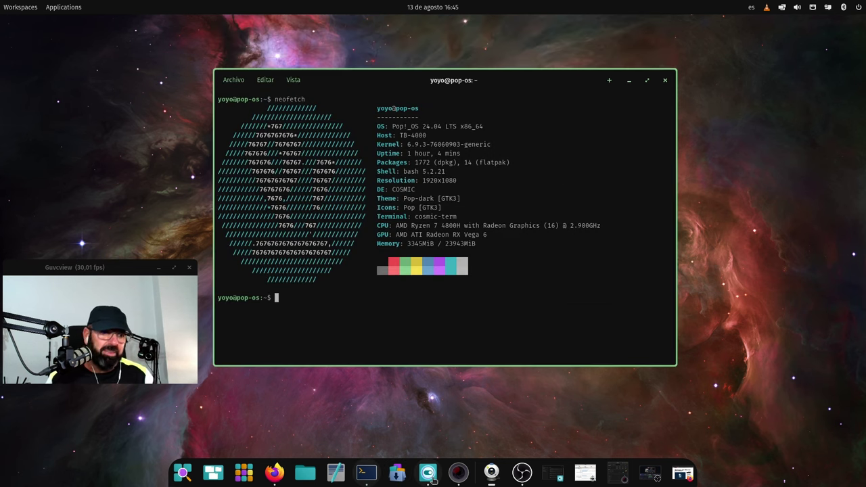
pyautogui.moveTo(253, 55); pyautogui.dragTo(435, 68)
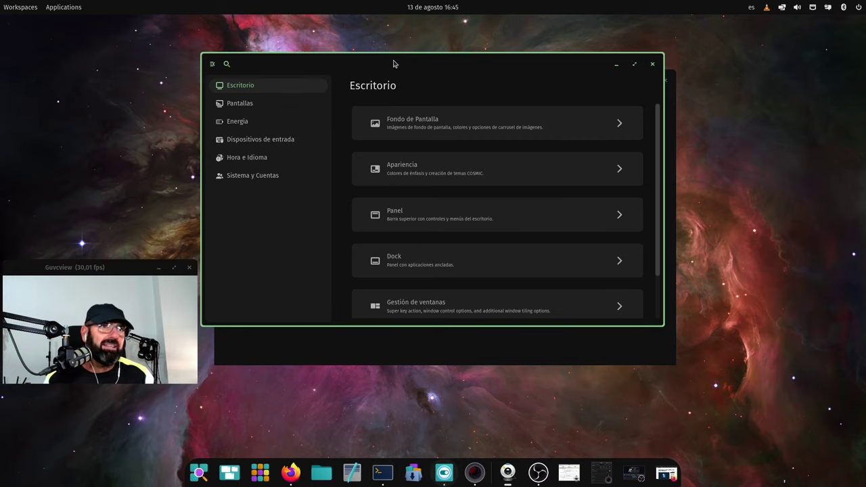
pyautogui.moveTo(396, 65); pyautogui.dragTo(450, 51)
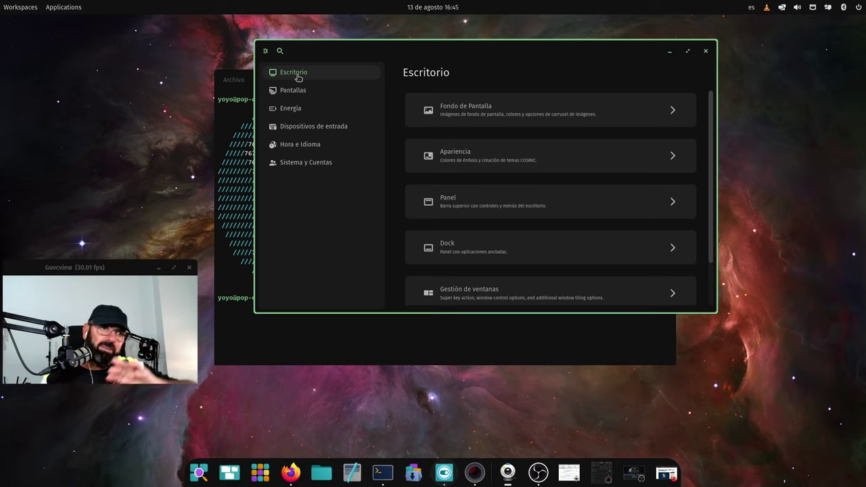
pyautogui.click(502, 116)
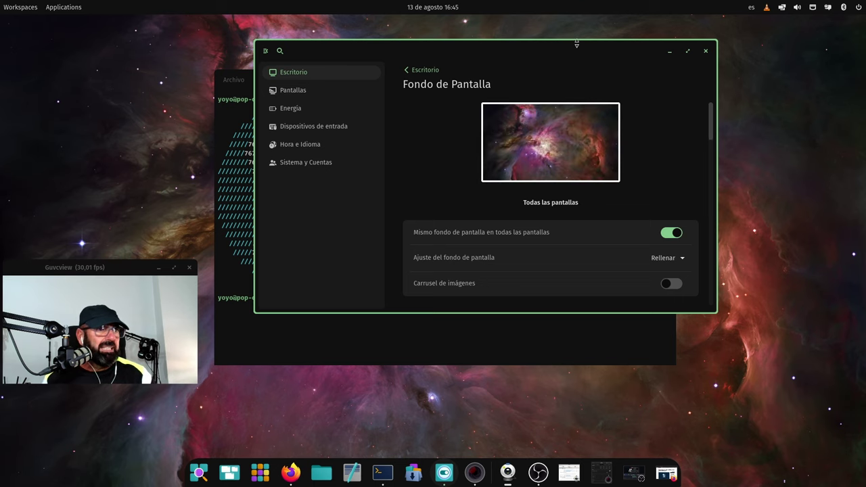
# Minimize the terminal and enlarge the Settings window to show the wallpaper thumbnails.
pyautogui.moveTo(576, 44); pyautogui.dragTo(488, 31)
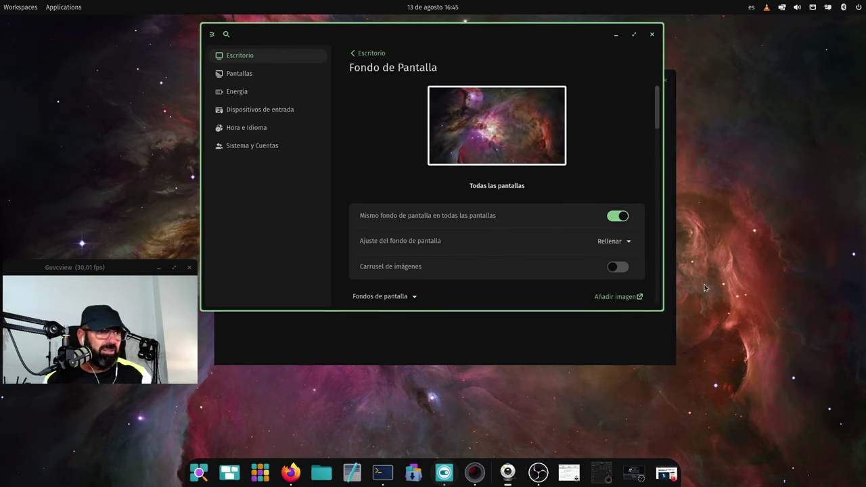
pyautogui.click(666, 339)
pyautogui.click(627, 80)
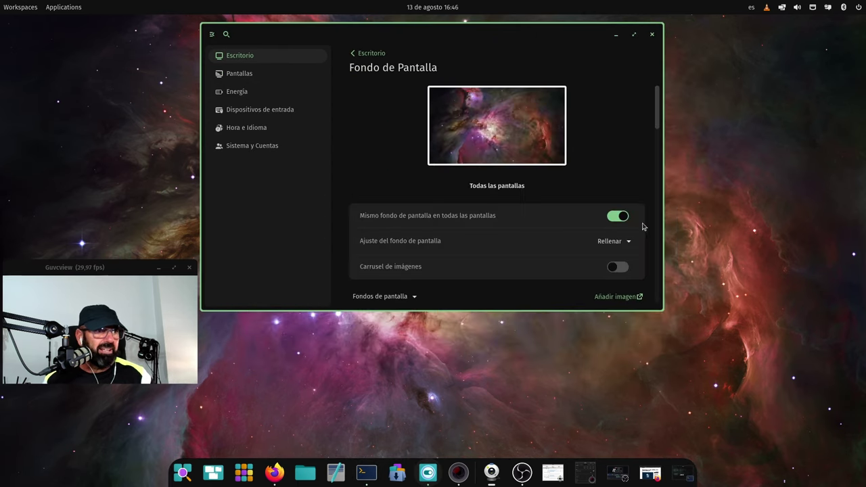
pyautogui.moveTo(662, 310); pyautogui.dragTo(818, 437)
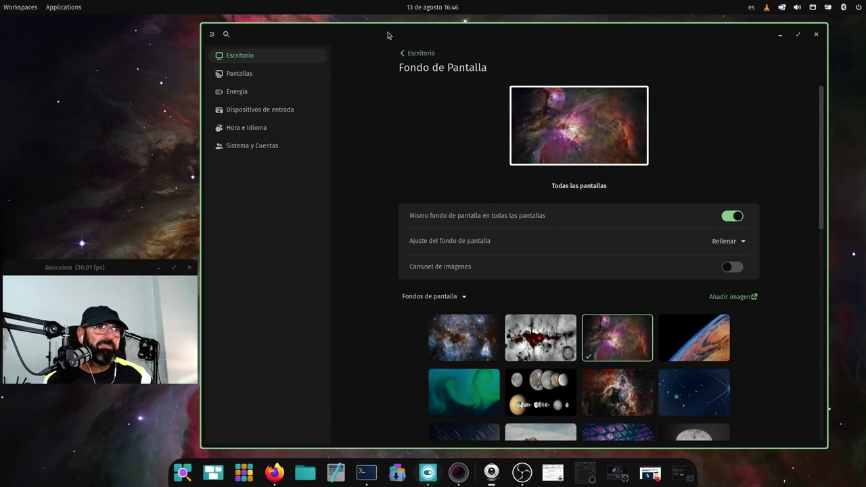
pyautogui.moveTo(330, 34); pyautogui.dragTo(297, 26)
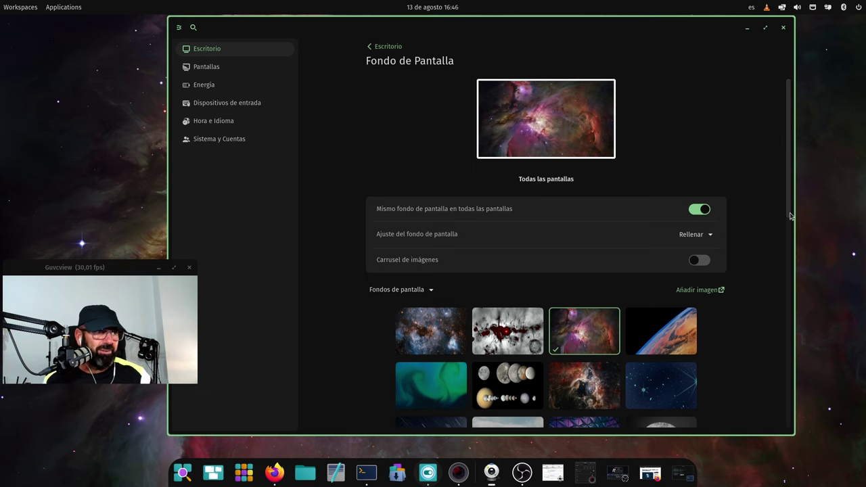
pyautogui.moveTo(789, 215); pyautogui.dragTo(783, 443)
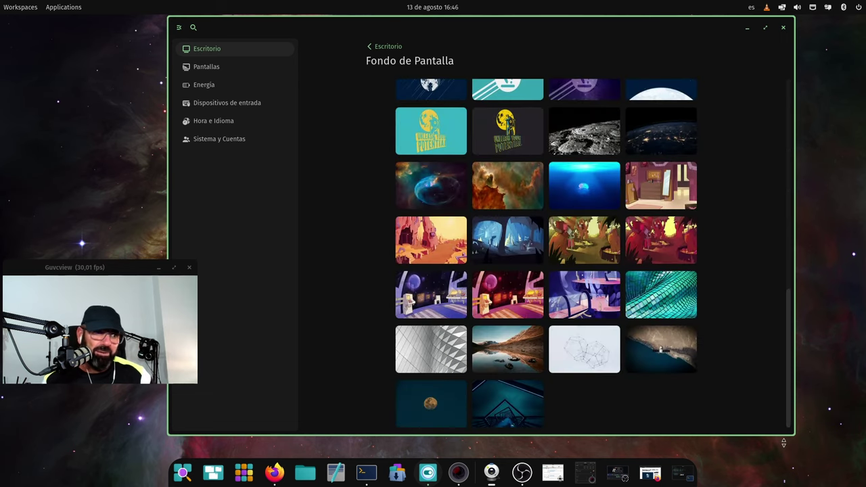
pyautogui.scroll(15, 748, 345)
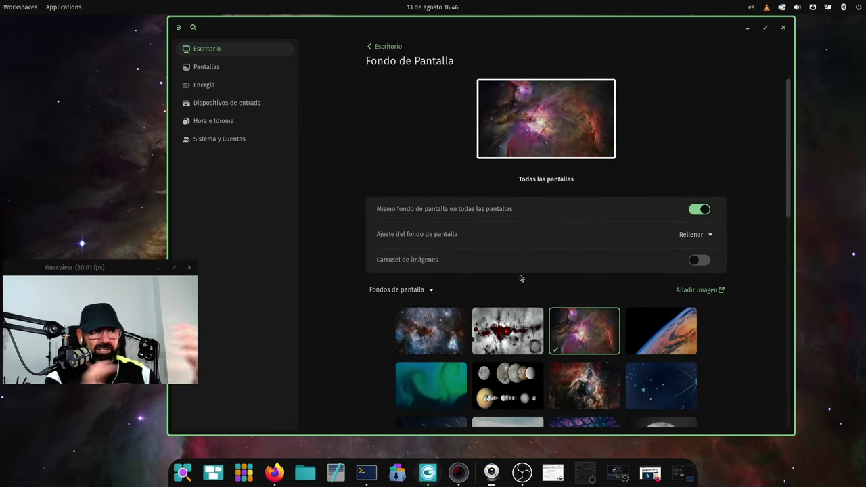
# View the Pantallas, Energía and Dispositivos de entrada pages, including the keyboard settings.
pyautogui.click(205, 71)
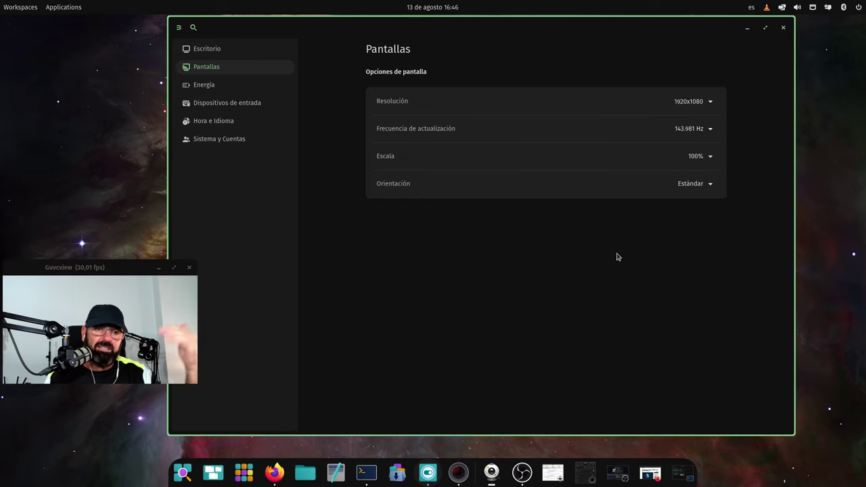
pyautogui.click(224, 84)
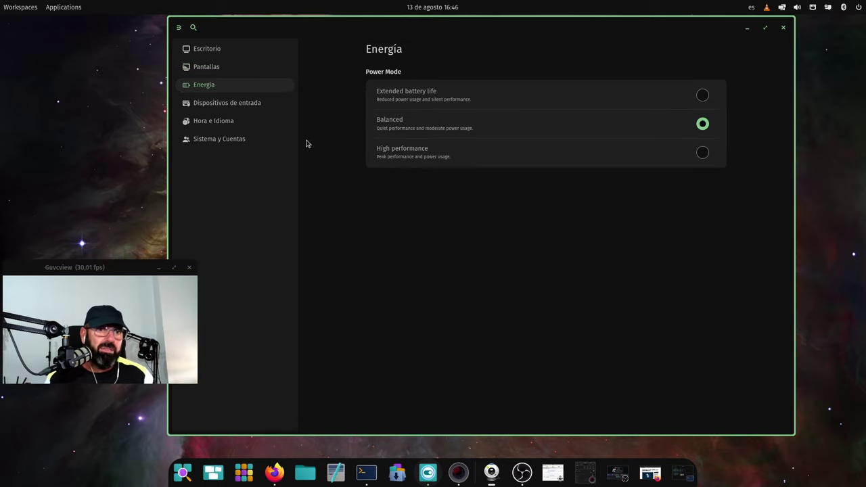
pyautogui.click(229, 104)
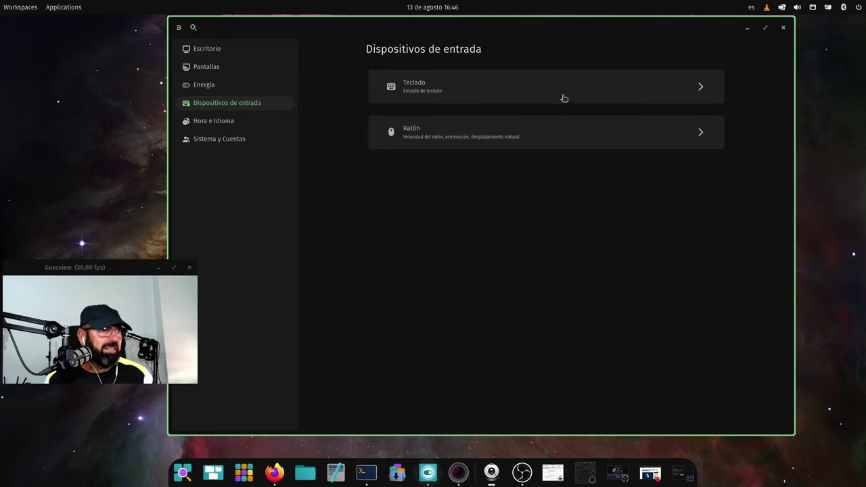
pyautogui.click(541, 96)
pyautogui.click(389, 53)
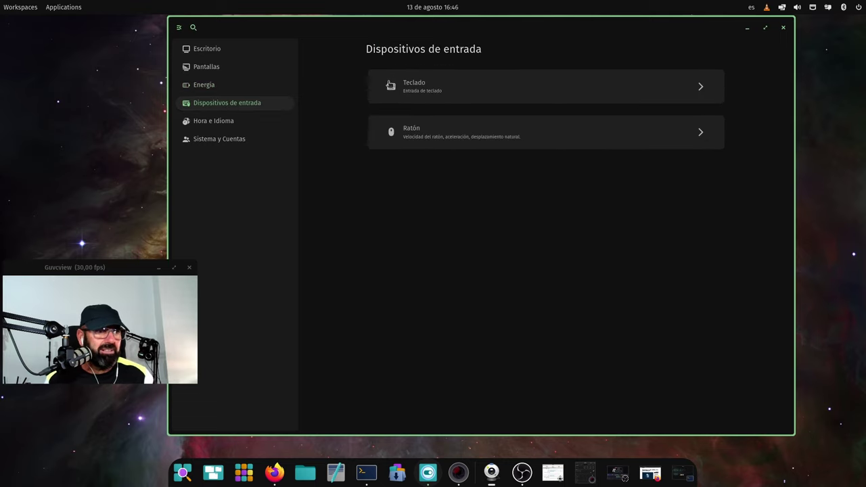
# Go to Hora e Idioma > Fecha y Hora and show the Primer día de la semana choices.
pyautogui.click(222, 120)
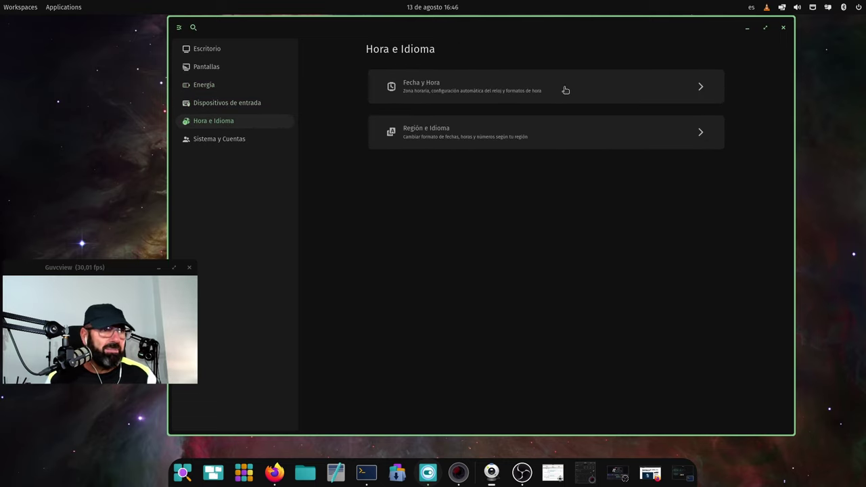
pyautogui.click(593, 90)
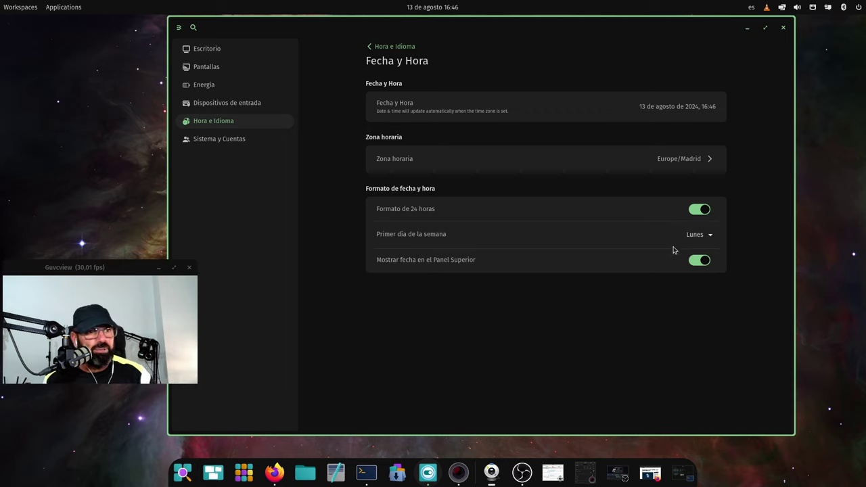
pyautogui.click(704, 235)
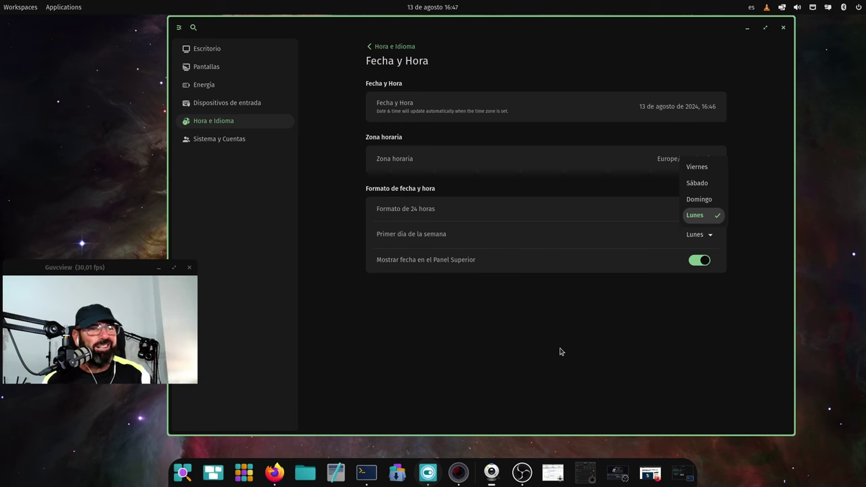
# Close the Primer día de la semana dropdown, keeping Lunes as first weekday.
pyautogui.click(521, 304)
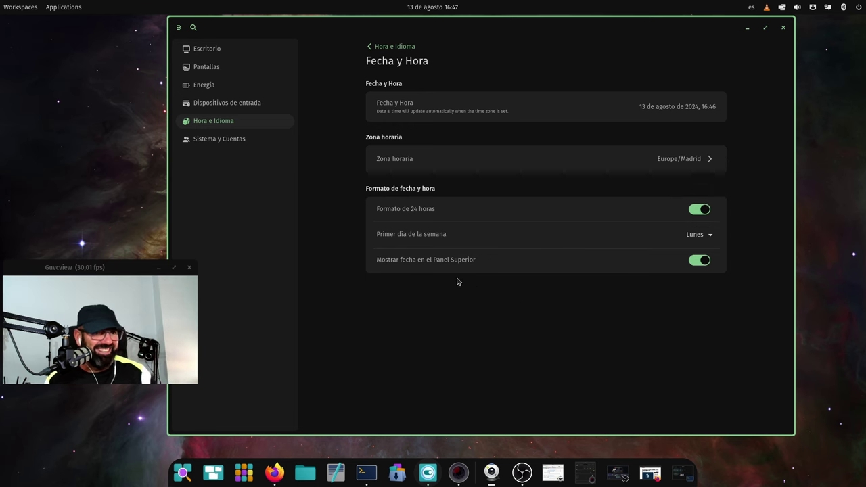
# Return to Hora e Idioma, open Sistema y Cuentas and view the Usuarios page.
pyautogui.click(391, 48)
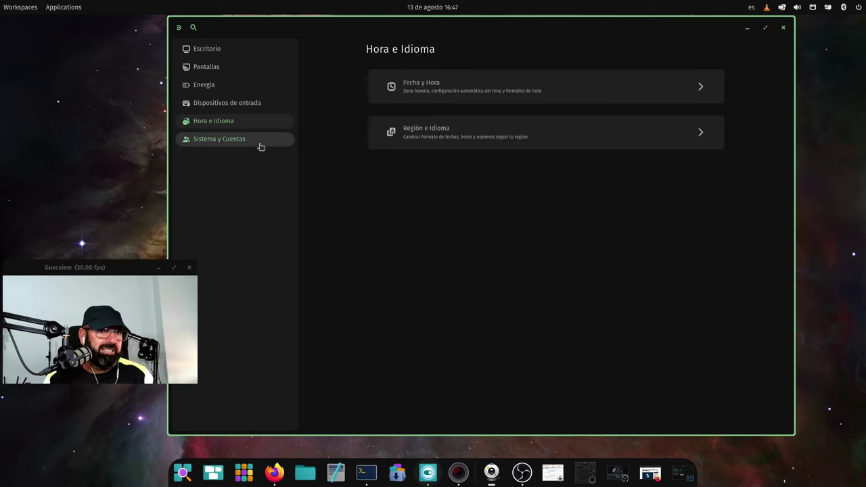
pyautogui.click(236, 140)
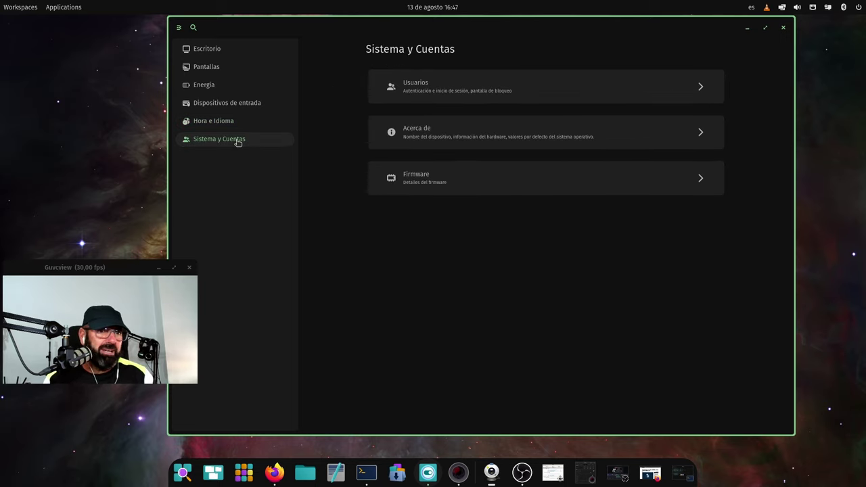
pyautogui.click(546, 91)
pyautogui.click(381, 52)
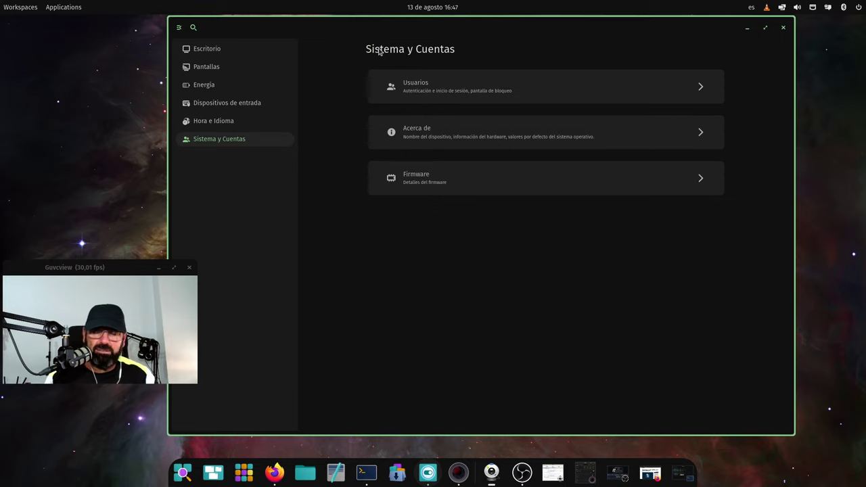
# View the Acerca de hardware and OS details and the Firmware page, then open Escritorio.
pyautogui.click(448, 142)
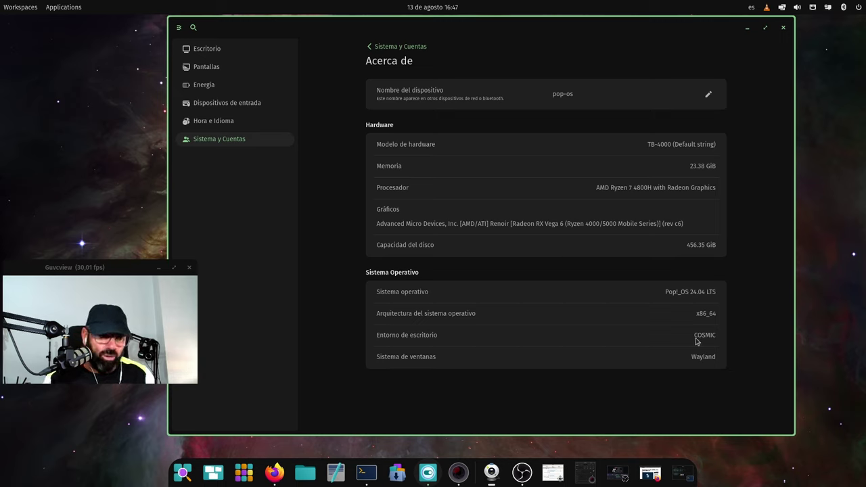
pyautogui.click(368, 48)
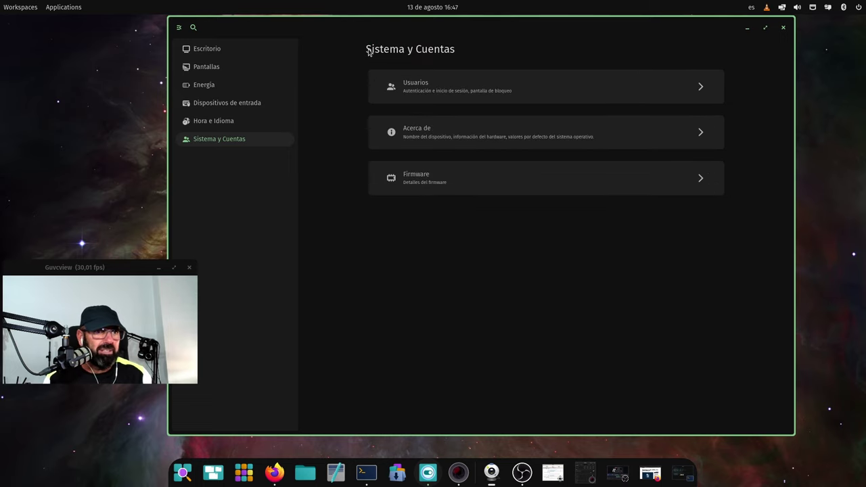
pyautogui.click(435, 178)
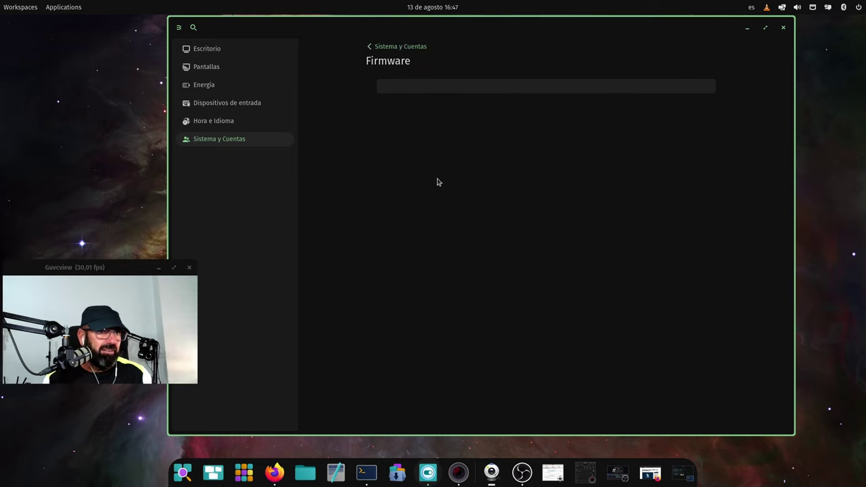
pyautogui.click(376, 46)
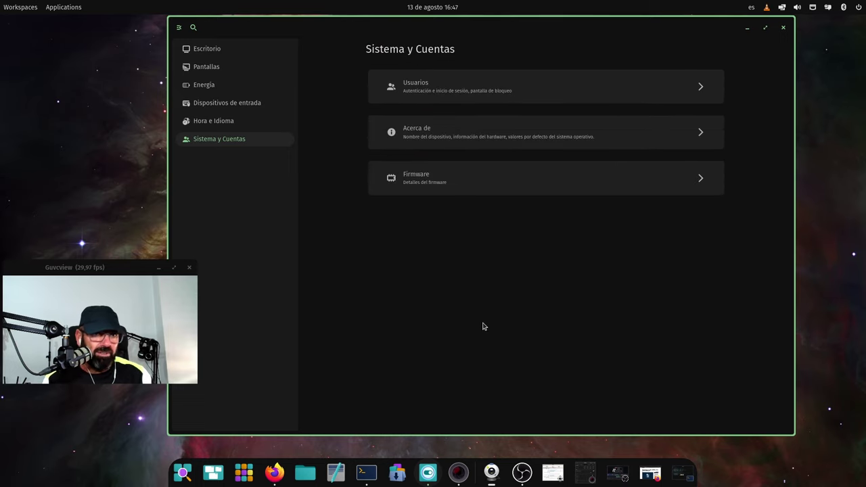
pyautogui.click(232, 52)
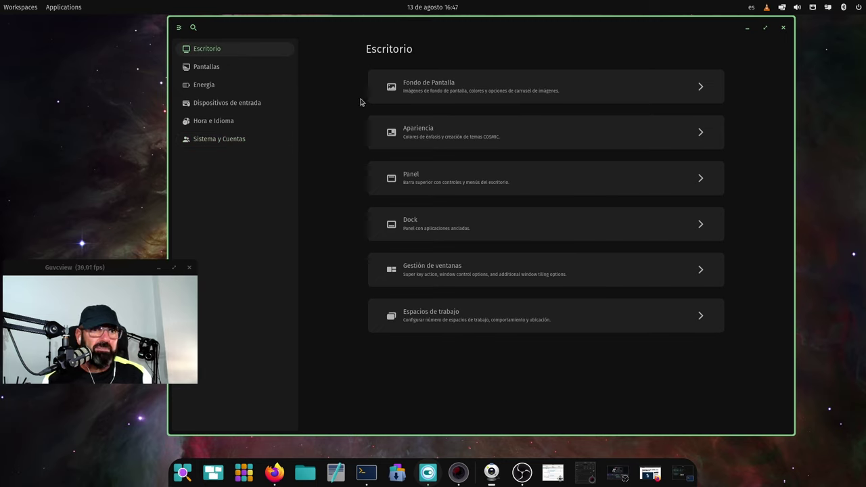
# Open the Apariencia page under Escritorio and scroll through its theme and accent options.
pyautogui.click(434, 91)
pyautogui.click(379, 49)
pyautogui.click(404, 127)
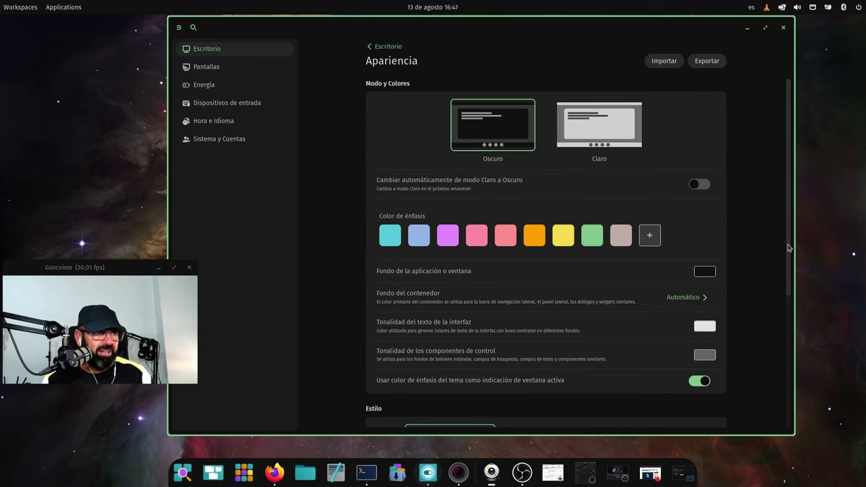
pyautogui.scroll(-1, 788, 272)
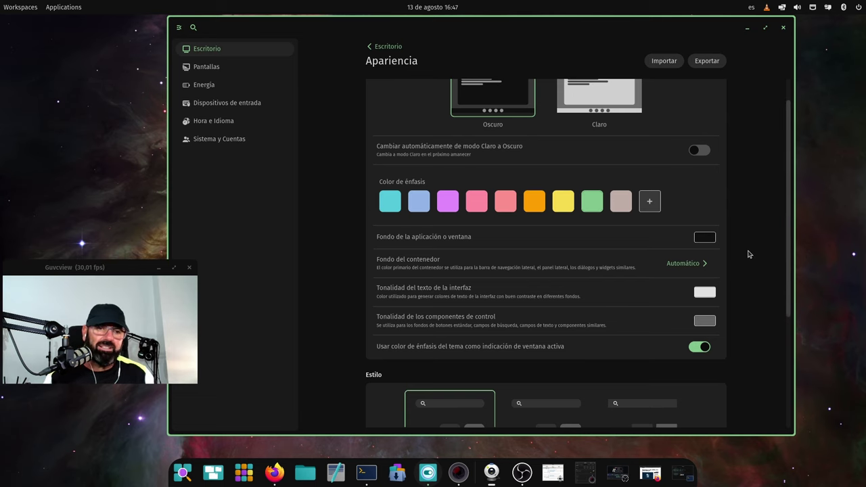
pyautogui.scroll(-3, 789, 301)
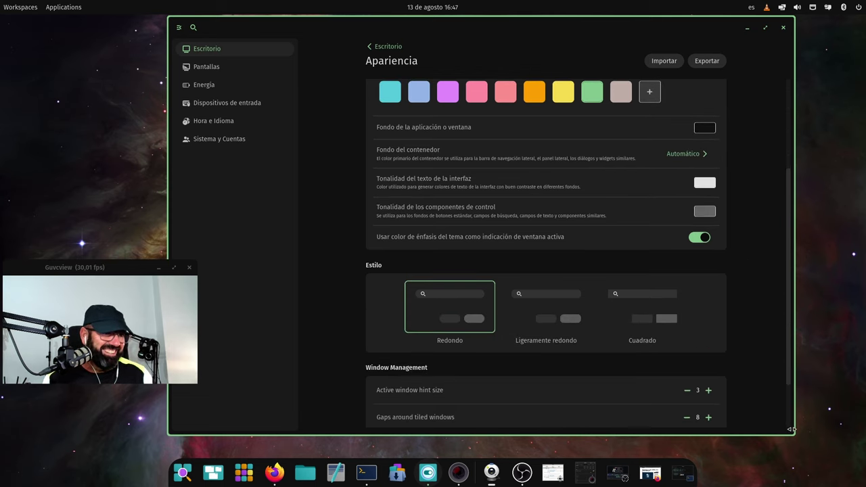
pyautogui.scroll(4, 778, 243)
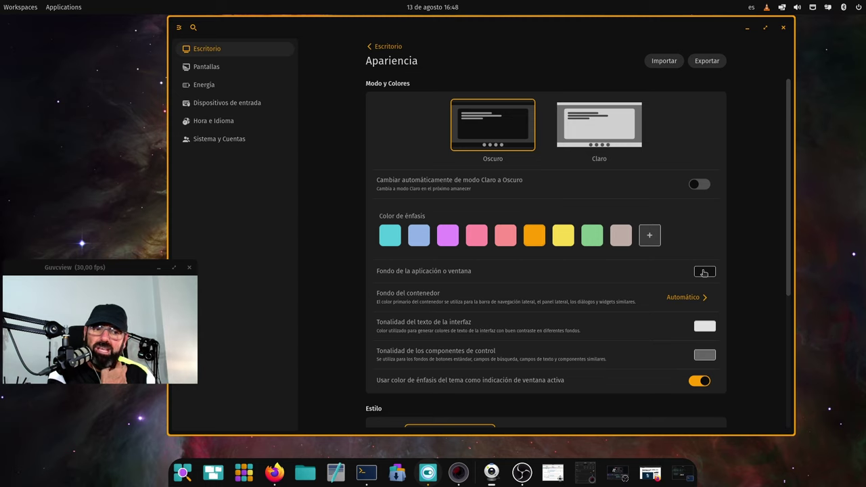
# Open Files, move its window top-left to preview the orange accent, and refocus Settings.
pyautogui.click(305, 472)
pyautogui.moveTo(451, 81); pyautogui.dragTo(280, 37)
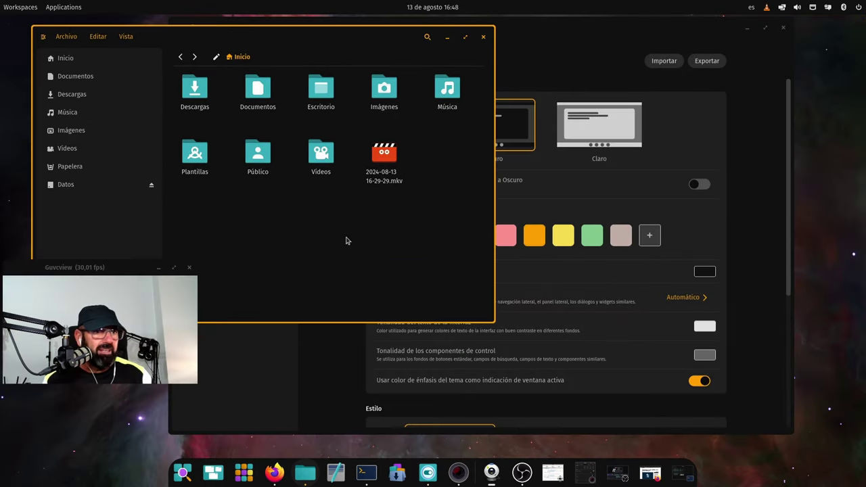
pyautogui.click(705, 237)
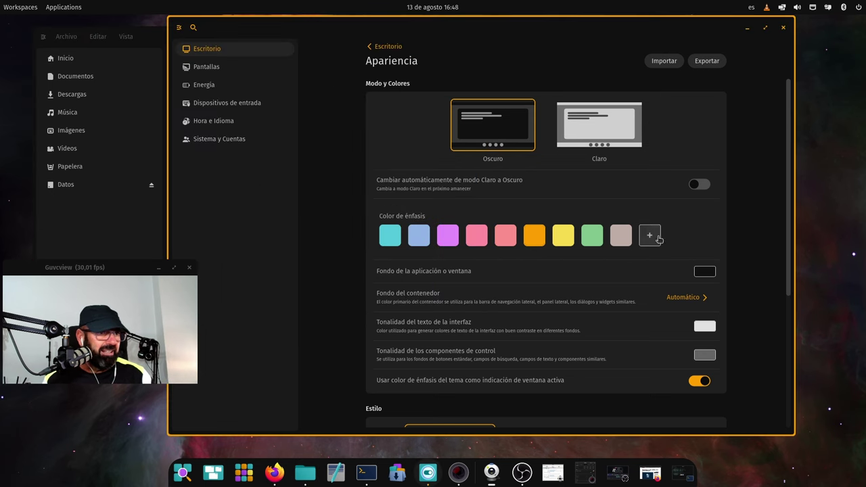
# Try deep red and light pink for the window background, then settle on pure black #000000.
pyautogui.click(703, 272)
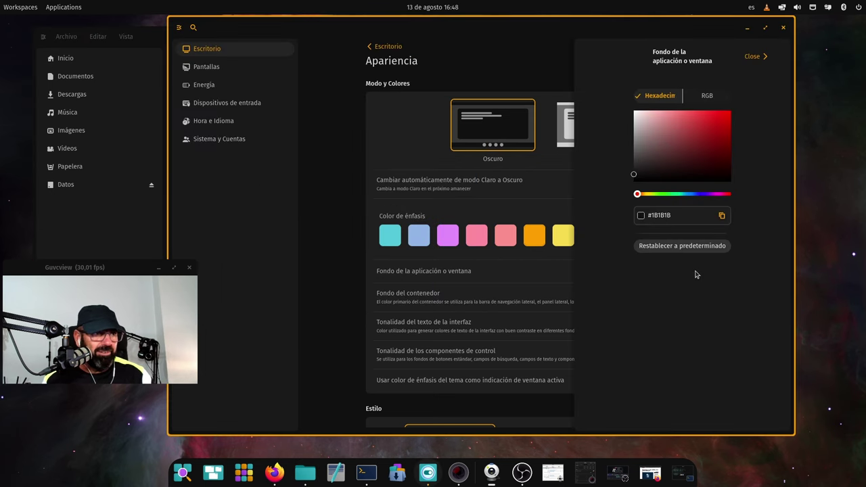
pyautogui.click(708, 135)
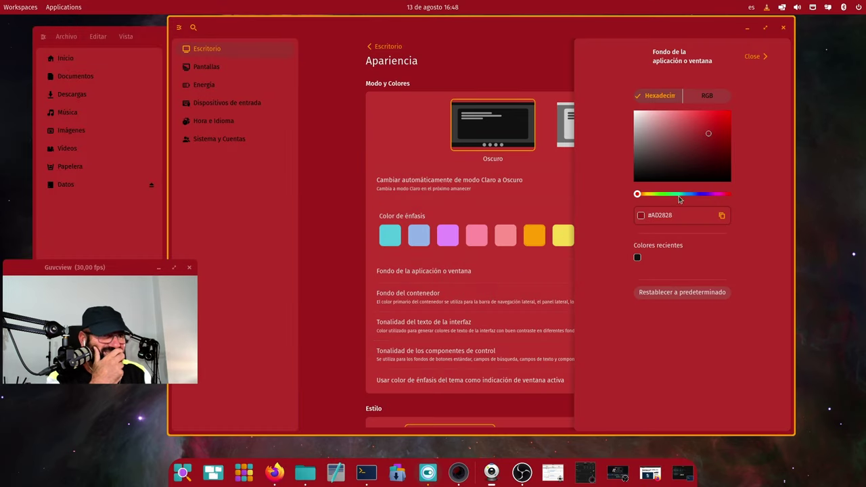
pyautogui.click(634, 176)
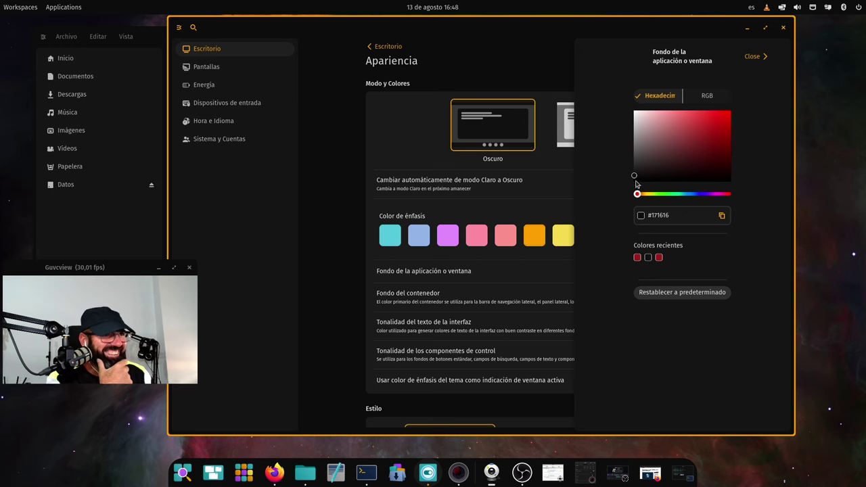
pyautogui.click(643, 122)
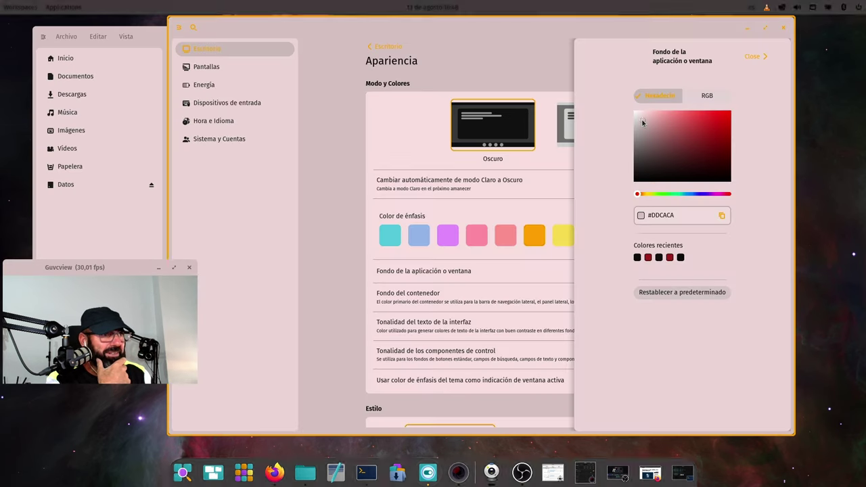
pyautogui.click(638, 179)
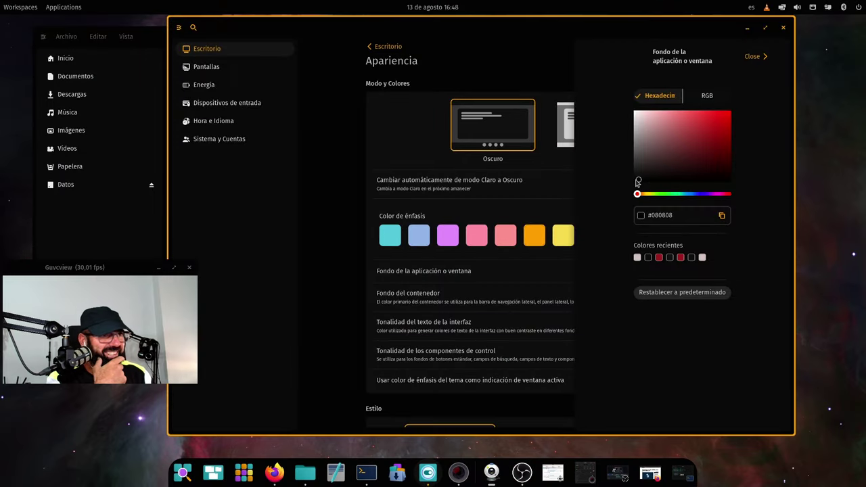
pyautogui.click(636, 183)
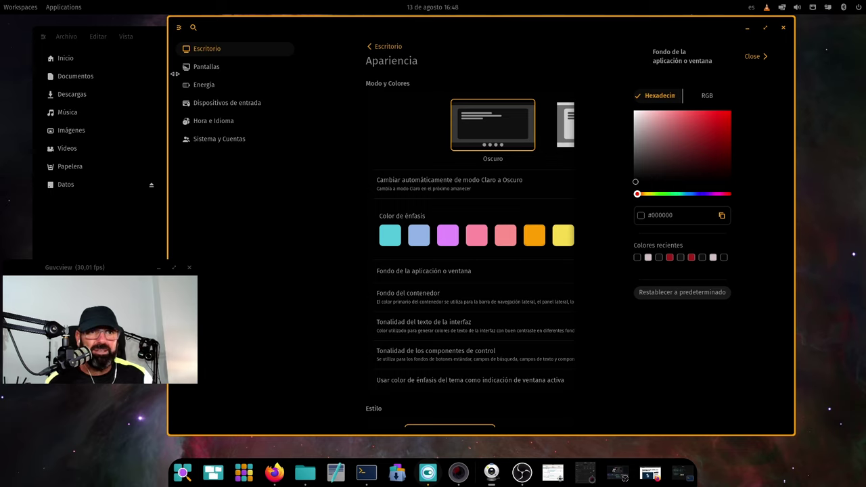
pyautogui.click(754, 57)
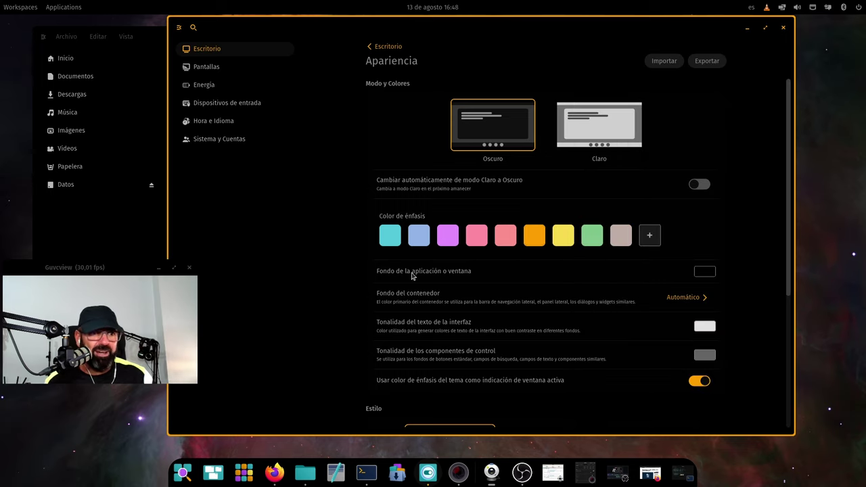
# Set the Apariencia Color de énfasis to the green swatch, then return to the Escritorio list.
pyautogui.scroll(-3, 412, 275)
pyautogui.scroll(1, 410, 271)
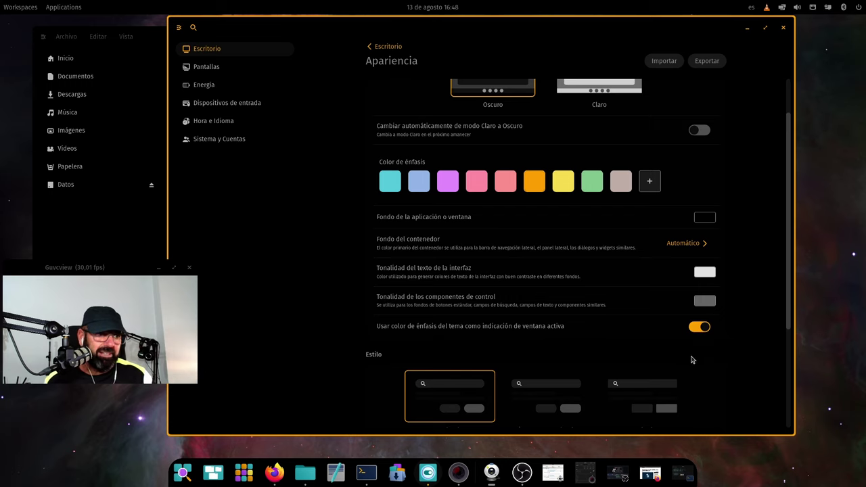
pyautogui.scroll(-5, 700, 348)
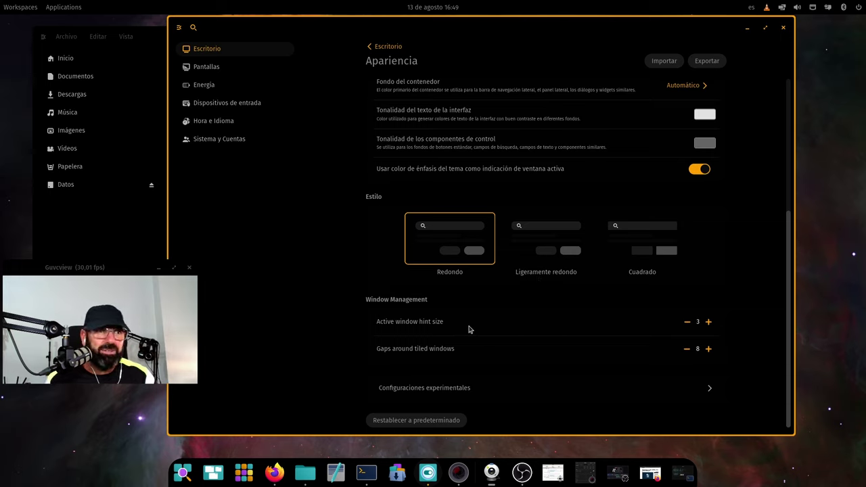
pyautogui.click(379, 49)
pyautogui.click(421, 137)
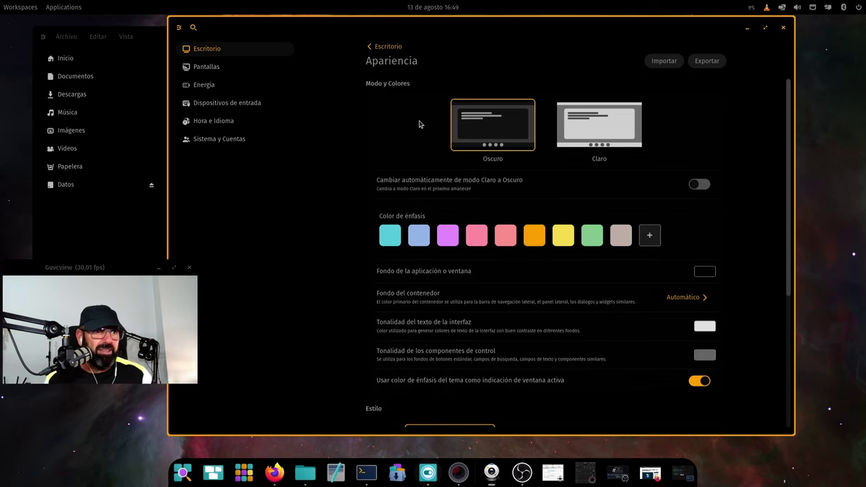
pyautogui.click(376, 52)
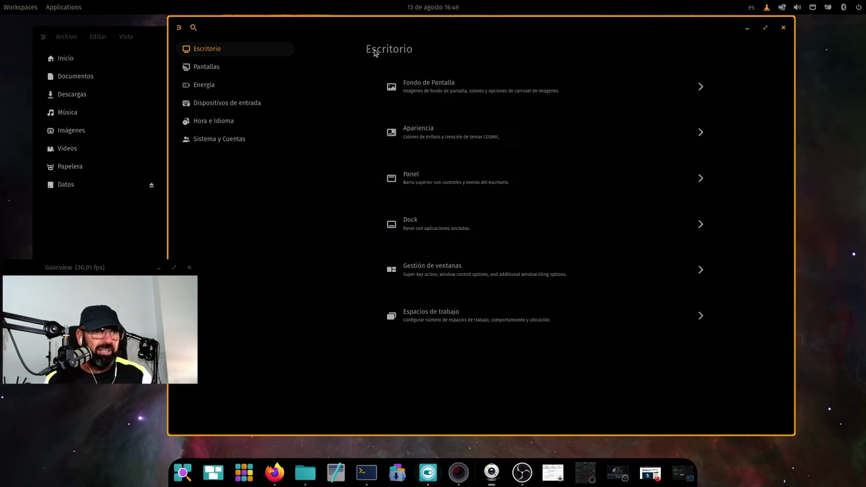
pyautogui.click(422, 133)
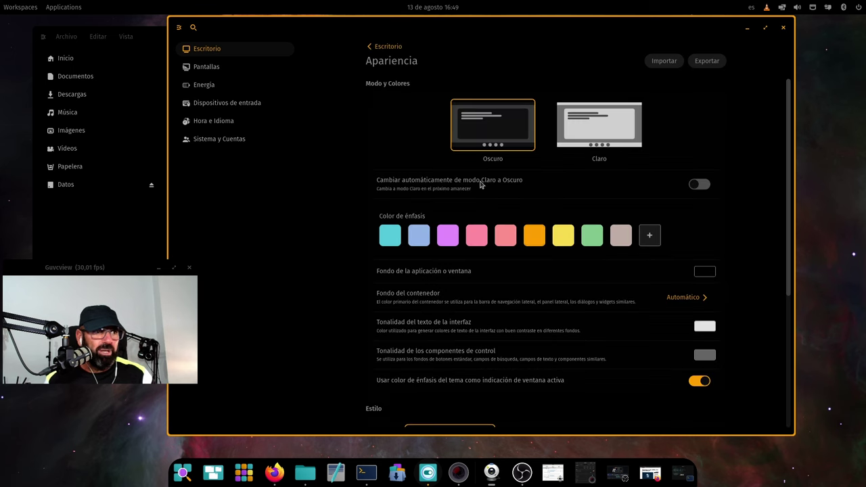
pyautogui.click(586, 242)
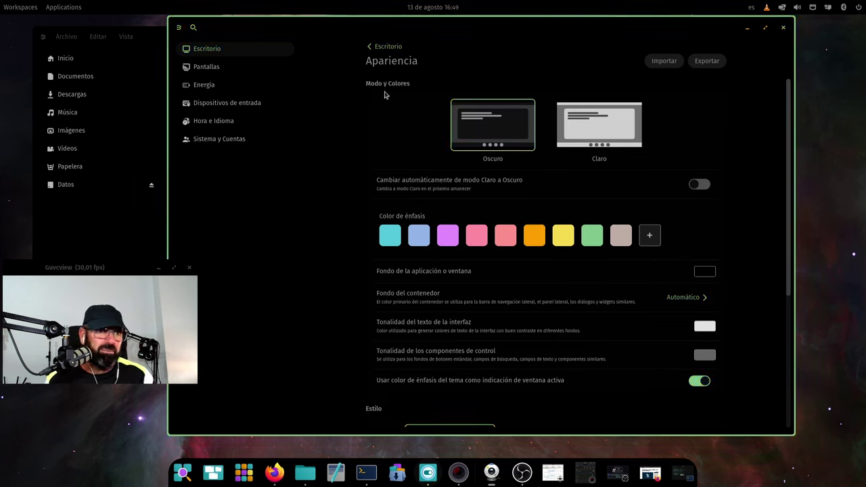
pyautogui.click(377, 52)
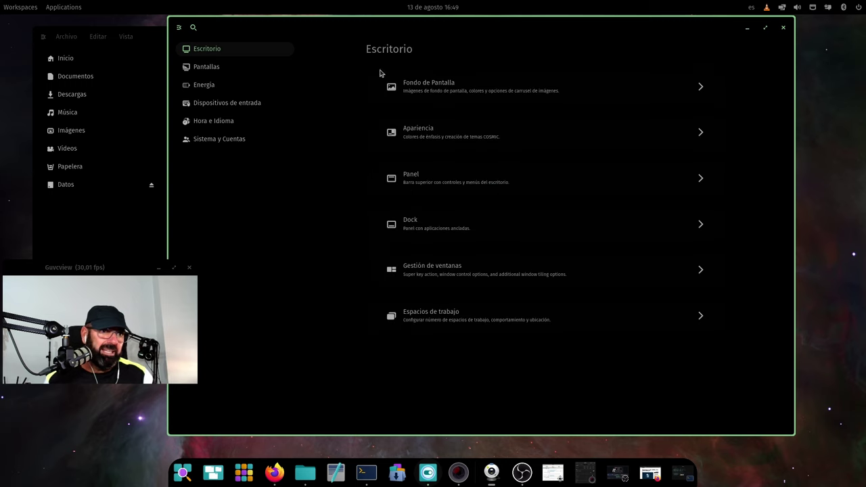
pyautogui.click(417, 177)
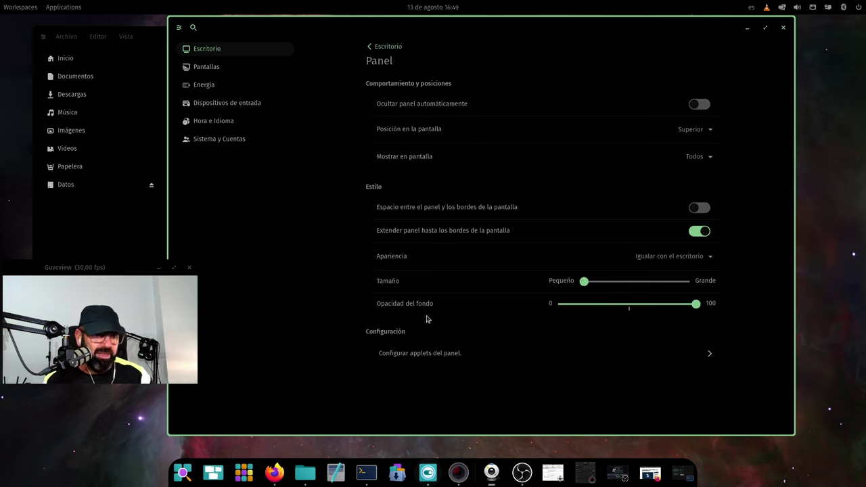
pyautogui.click(444, 354)
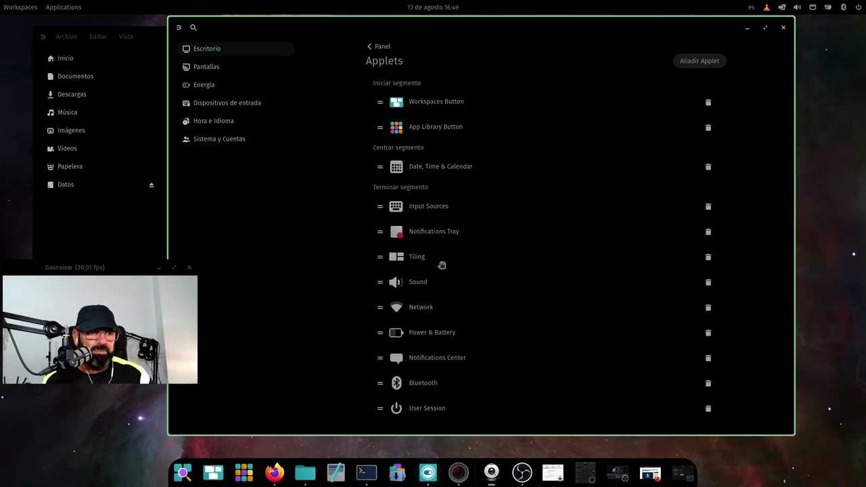
pyautogui.click(370, 46)
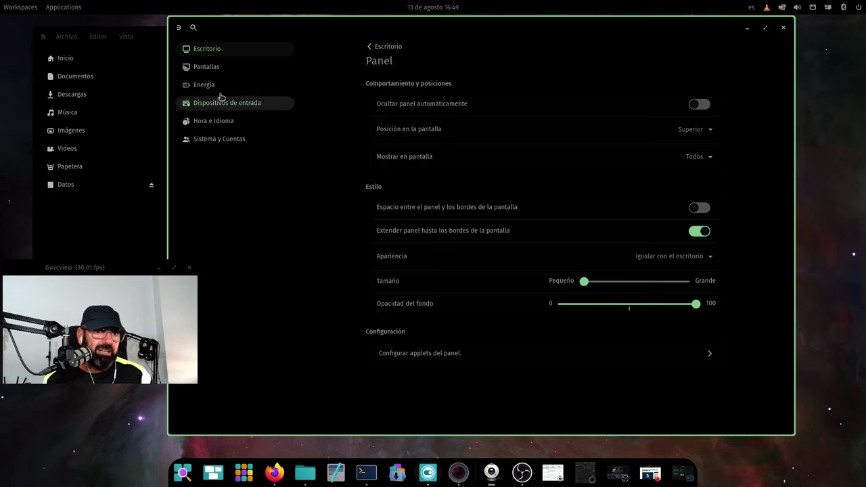
pyautogui.click(379, 48)
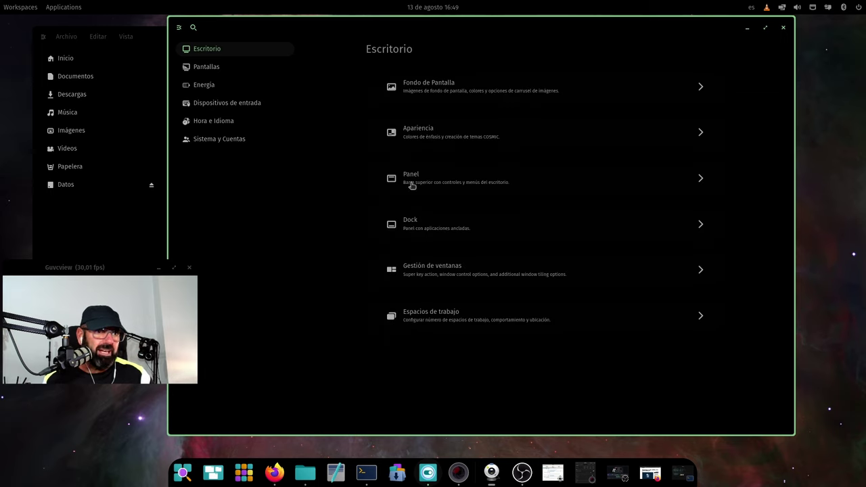
# Browse the Dock and Gestión de ventanas pages, then bring the Firefox MuyLinux article forward.
pyautogui.click(416, 228)
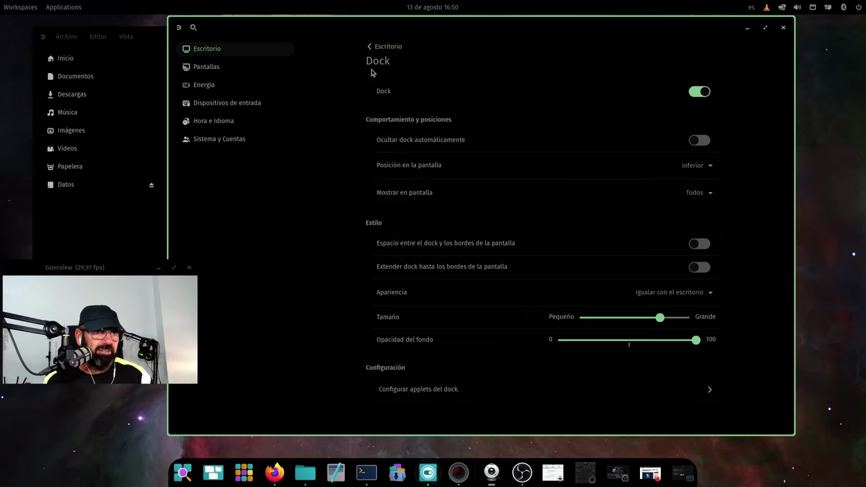
pyautogui.click(383, 52)
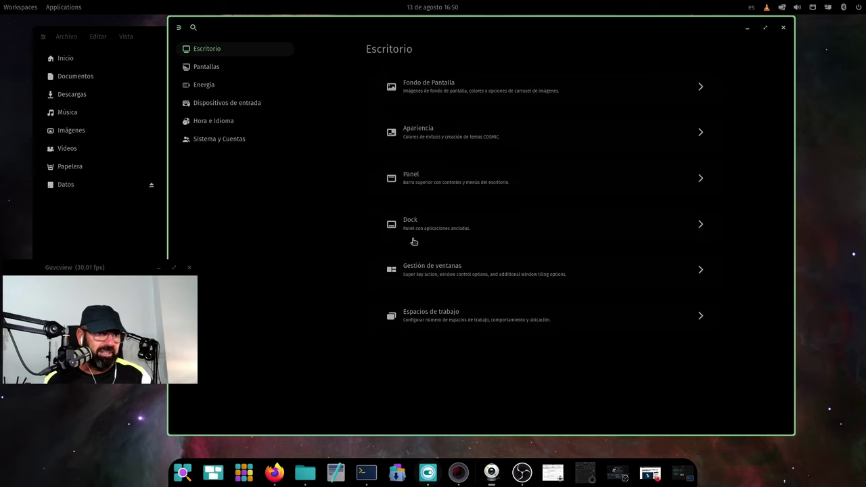
pyautogui.click(435, 273)
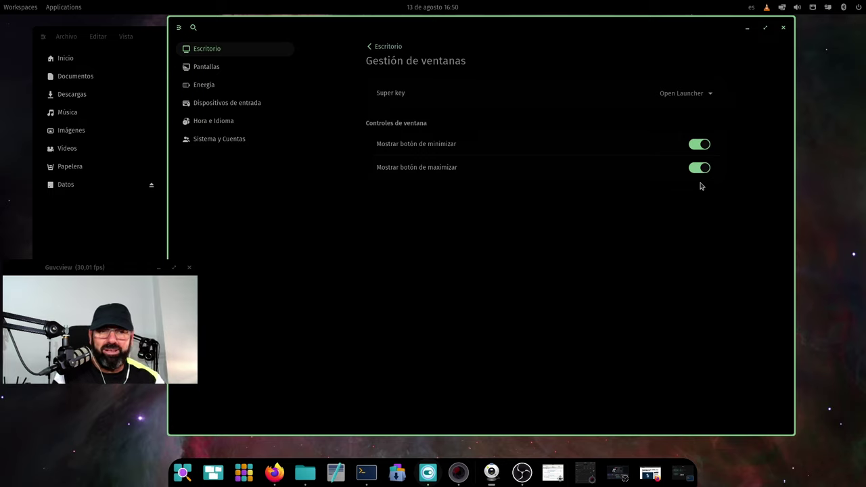
pyautogui.click(274, 472)
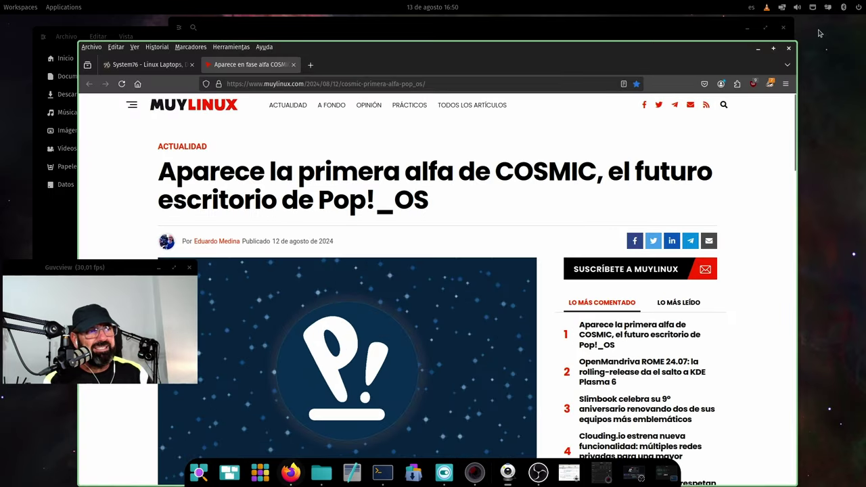
# Minimise the Firefox MuyLinux article window to reveal the Gestión de ventanas page.
pyautogui.click(759, 49)
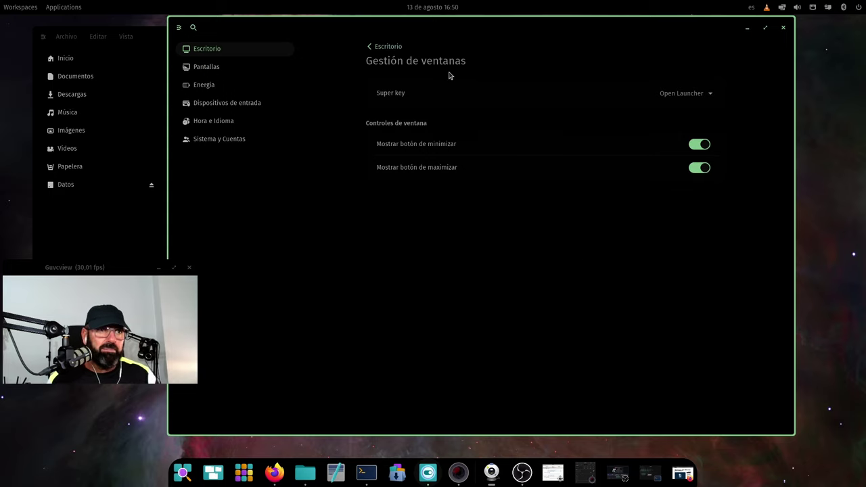
# In Espacios de trabajo, set orientation to Horizontal and preview it in the Workspaces overview.
pyautogui.click(387, 52)
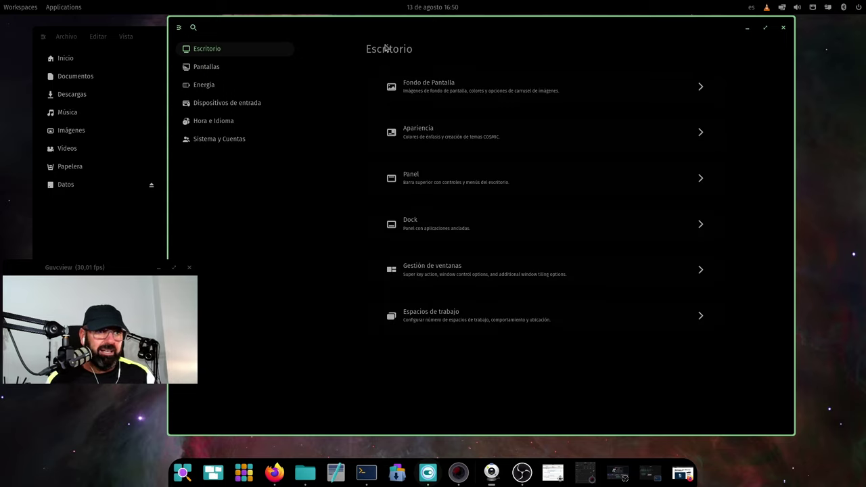
pyautogui.click(472, 317)
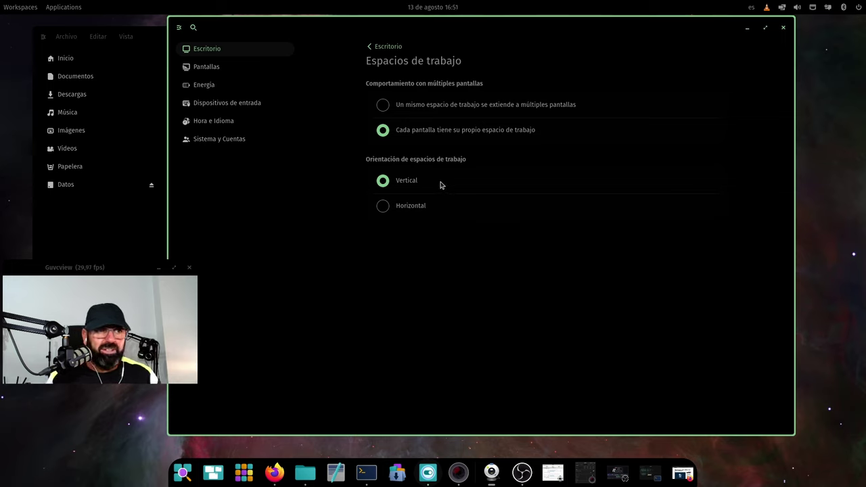
pyautogui.click(383, 206)
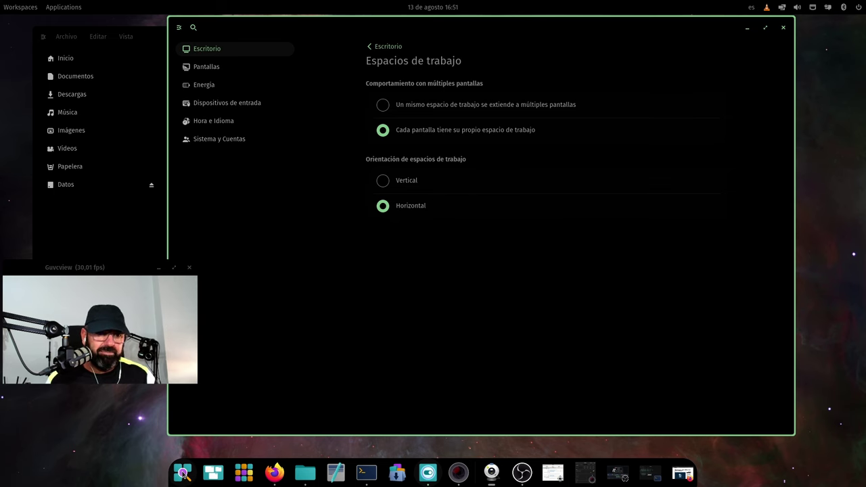
pyautogui.click(214, 473)
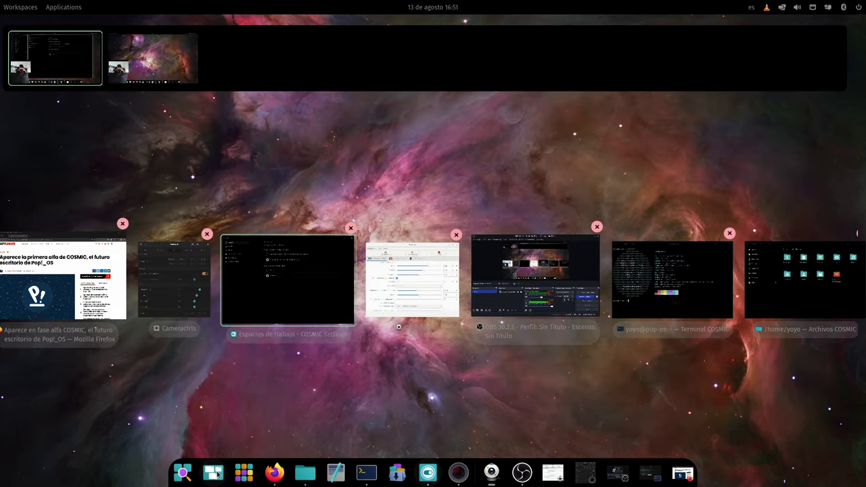
pyautogui.click(218, 473)
# Switch workspace orientation back to Vertical, check the overview, and return to Escritorio.
pyautogui.click(409, 181)
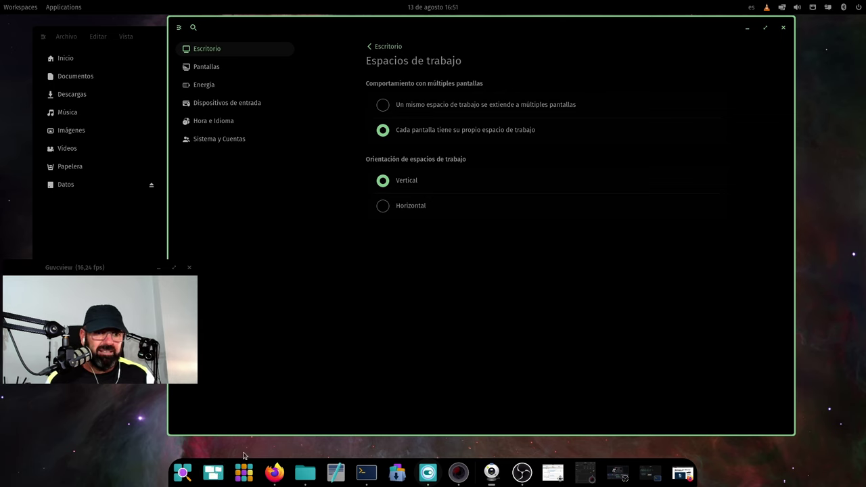
pyautogui.click(213, 473)
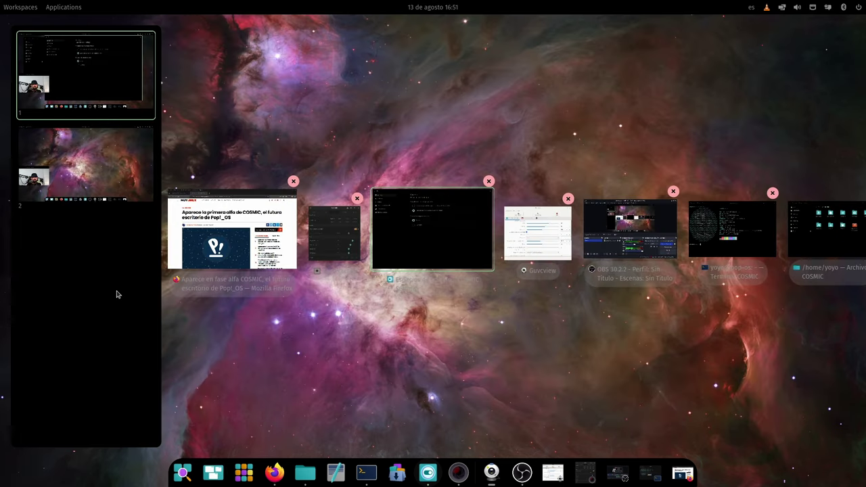
pyautogui.click(214, 473)
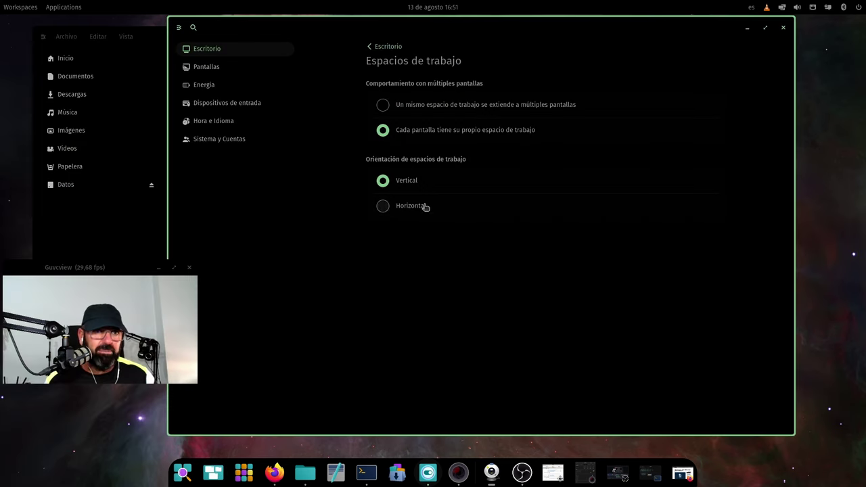
pyautogui.click(388, 48)
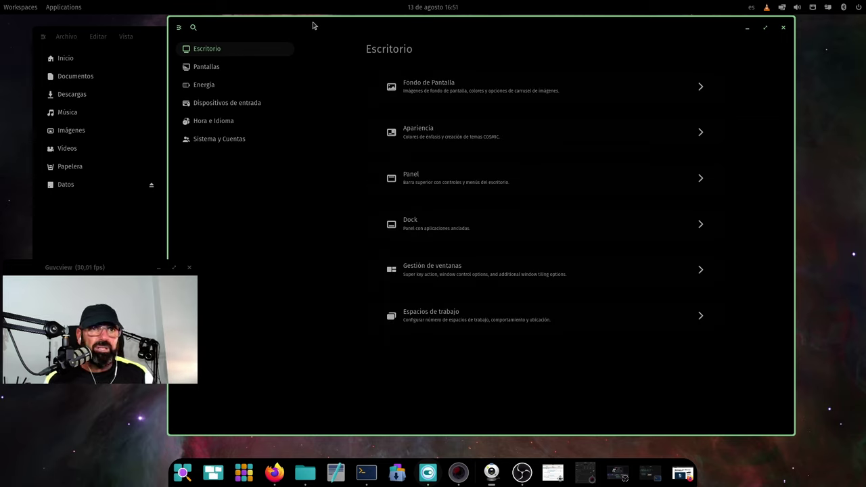
# Close COSMIC Settings, then centre and close the COSMIC Files window.
pyautogui.click(784, 28)
pyautogui.moveTo(364, 44); pyautogui.dragTo(563, 72)
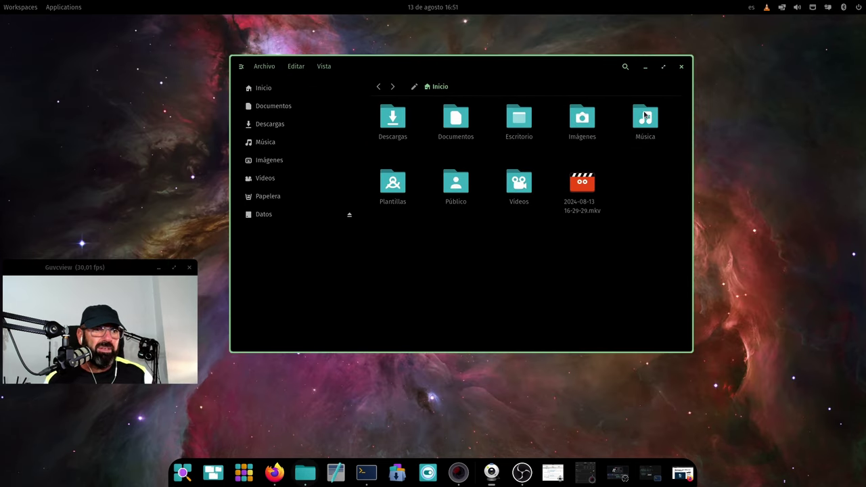
pyautogui.click(682, 66)
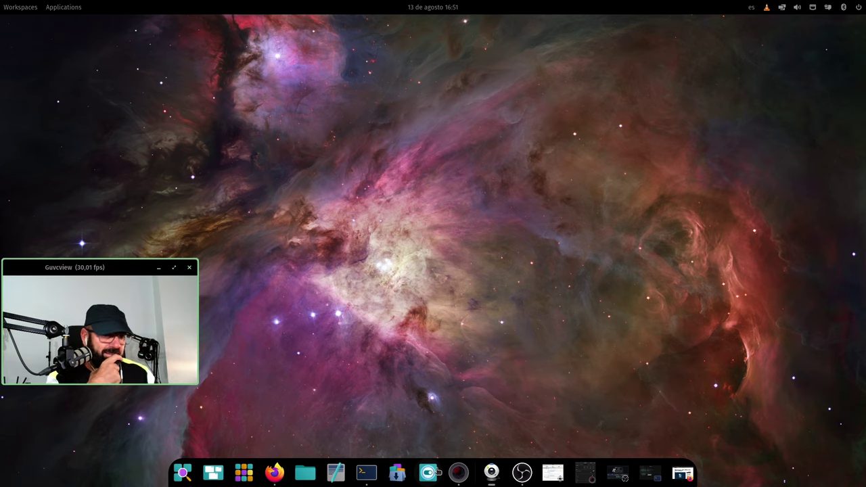
# Launch COSMIC Settings from the app grid and close it again.
pyautogui.click(247, 476)
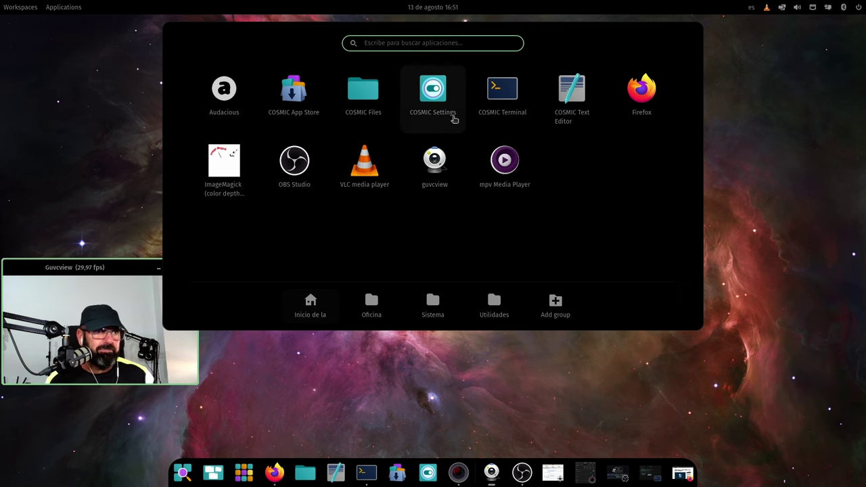
pyautogui.click(432, 92)
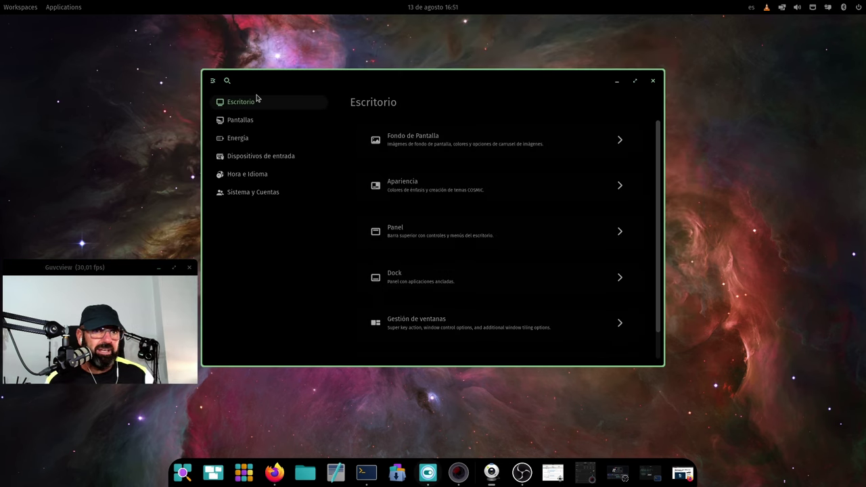
pyautogui.click(654, 81)
# Launch Repoman from the app grid's Sistema group.
pyautogui.click(244, 474)
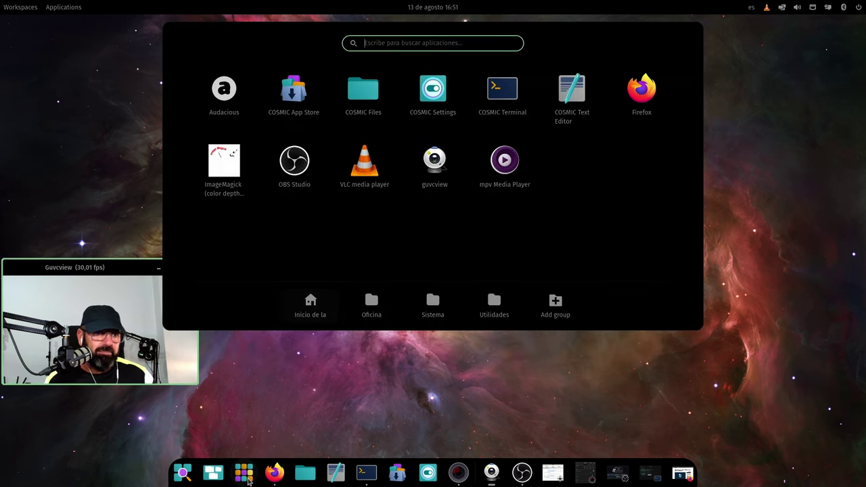
pyautogui.click(432, 308)
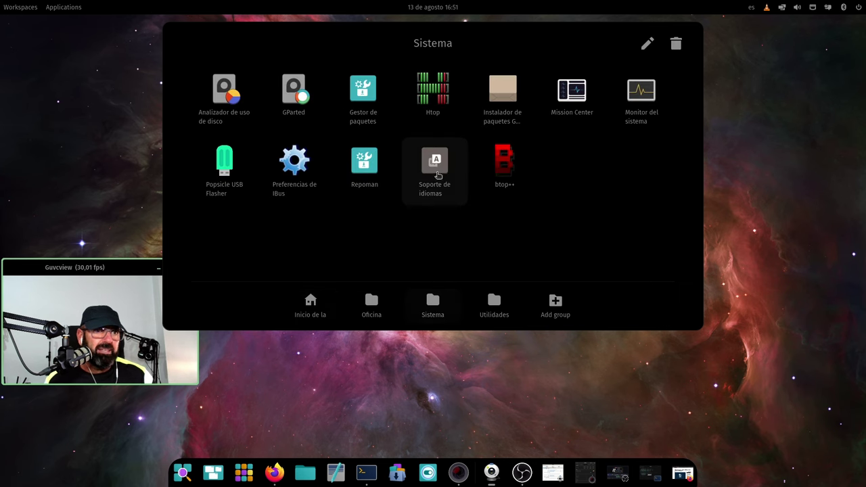
pyautogui.click(373, 177)
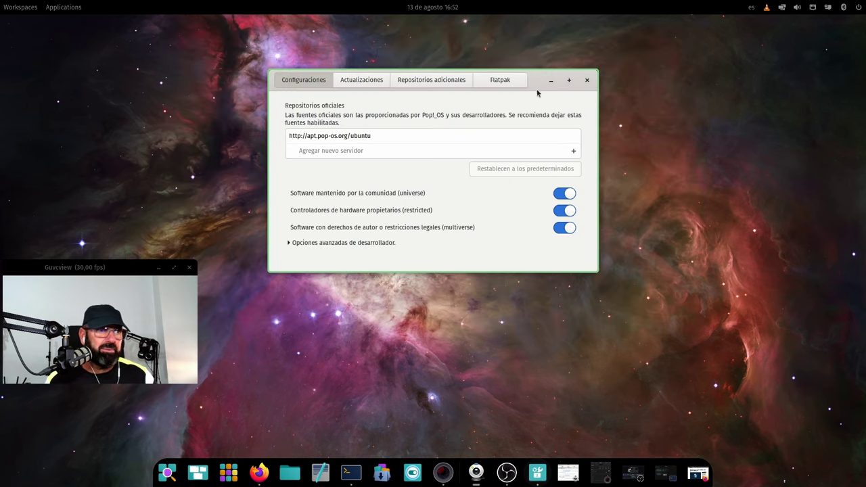
# Move Repoman, toggle developer options, and review Actualizaciones, Repositorios adicionales and Flatpak tabs.
pyautogui.moveTo(544, 79); pyautogui.dragTo(632, 100)
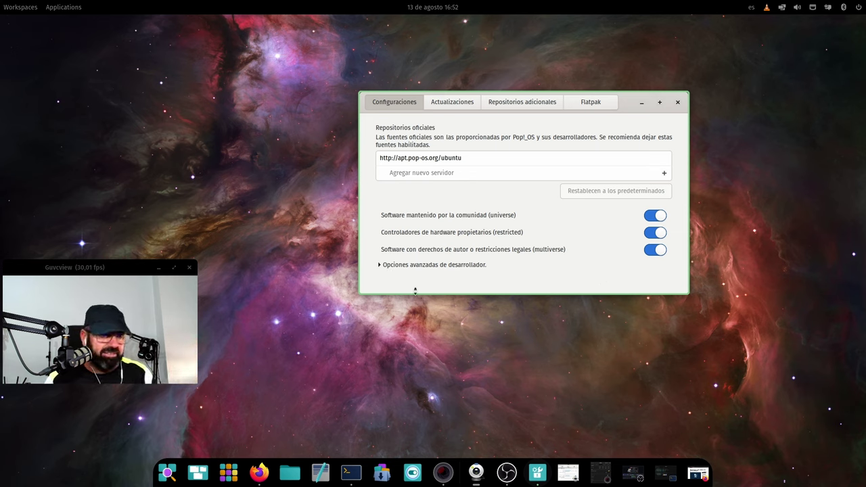
pyautogui.click(391, 270)
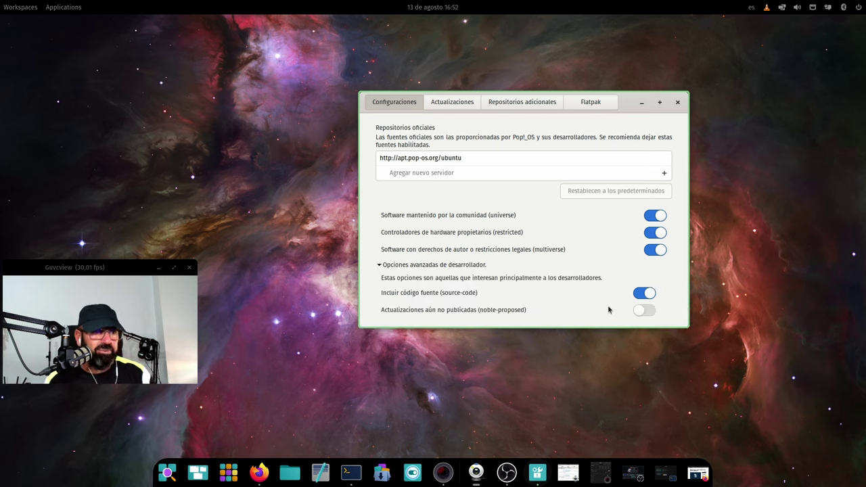
pyautogui.click(383, 266)
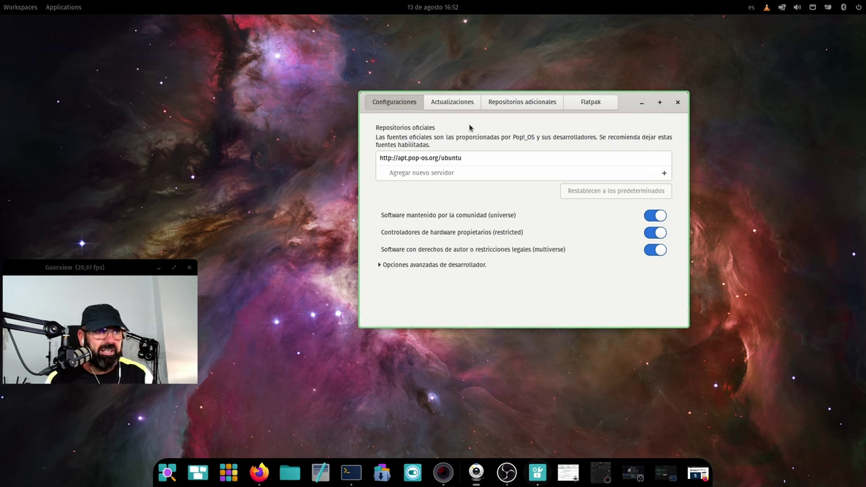
pyautogui.click(448, 101)
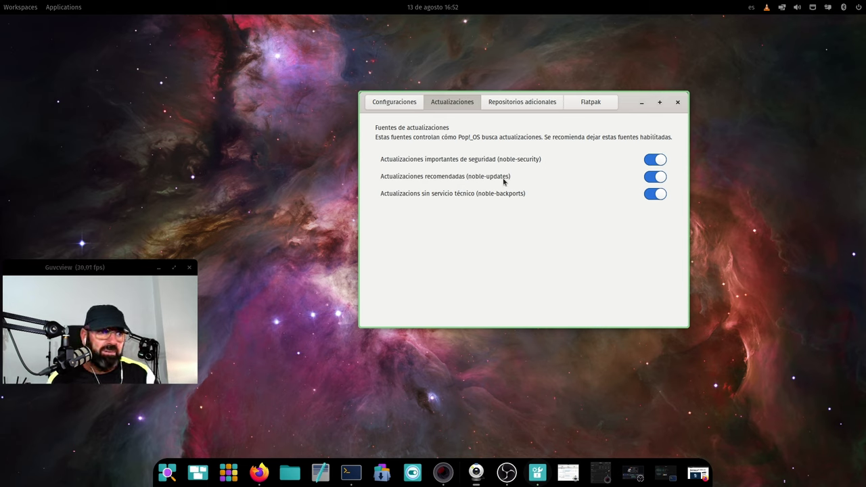
pyautogui.click(527, 104)
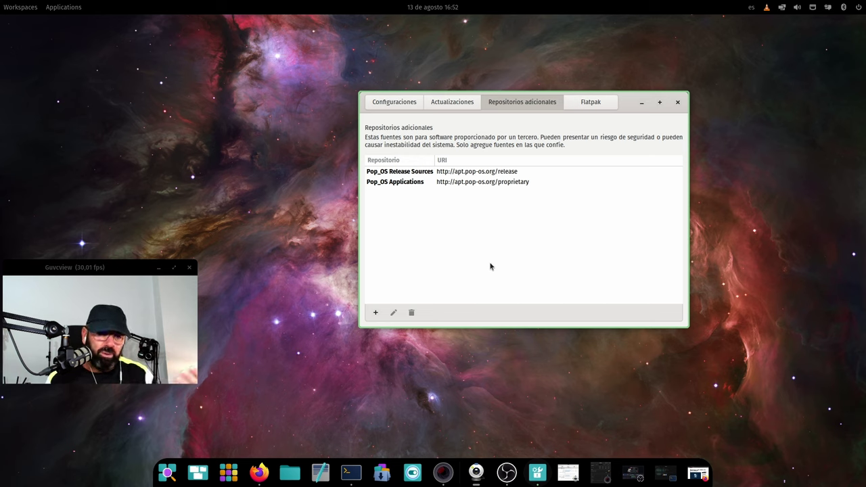
pyautogui.click(588, 105)
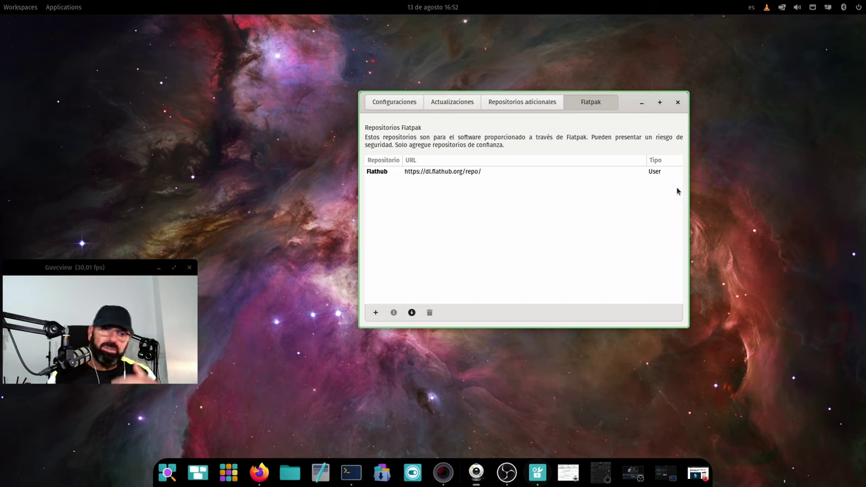
pyautogui.click(387, 105)
pyautogui.click(677, 103)
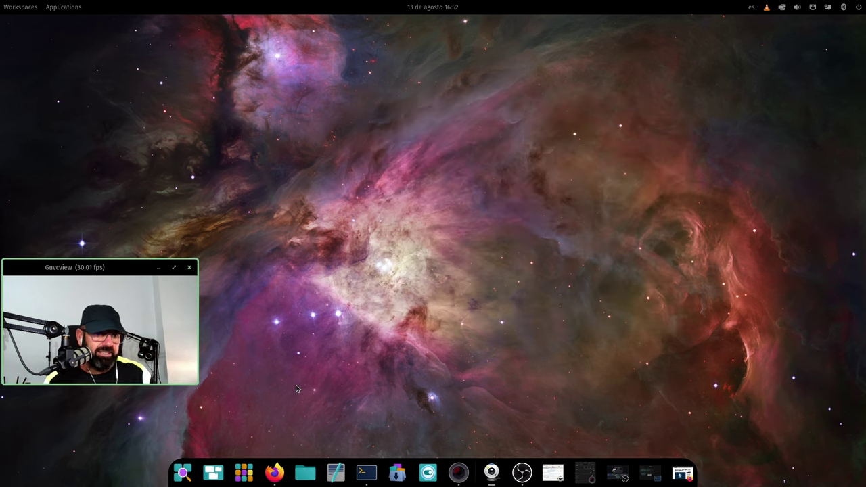
pyautogui.click(243, 474)
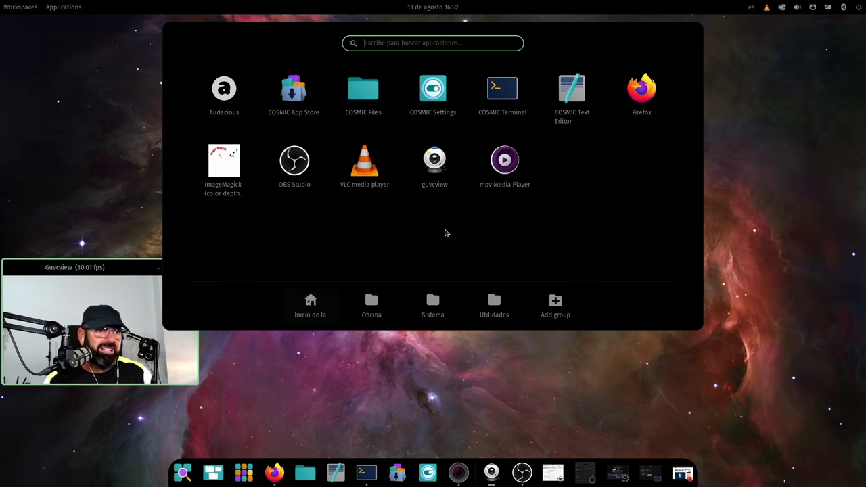
pyautogui.click(369, 306)
pyautogui.click(441, 308)
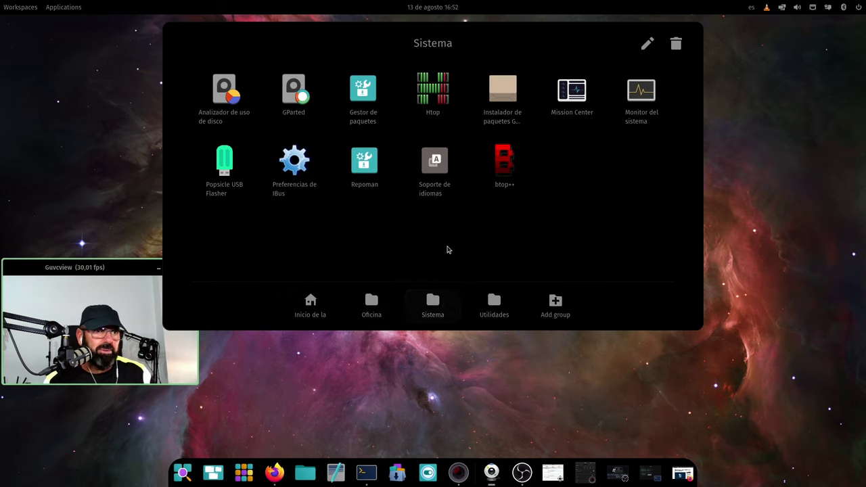
pyautogui.click(362, 93)
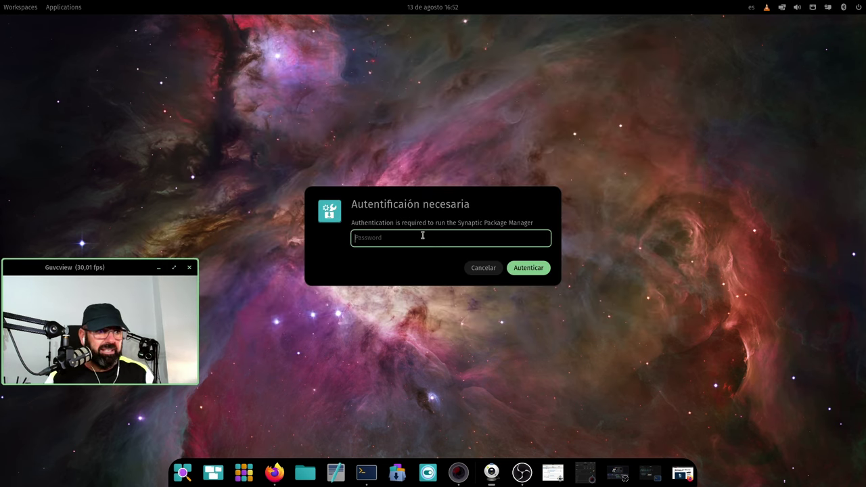
pyautogui.write('p')
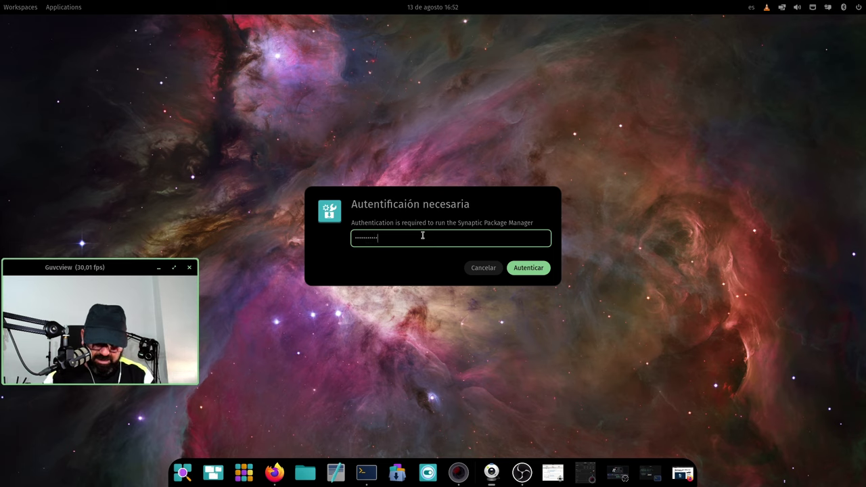
pyautogui.press('Return')
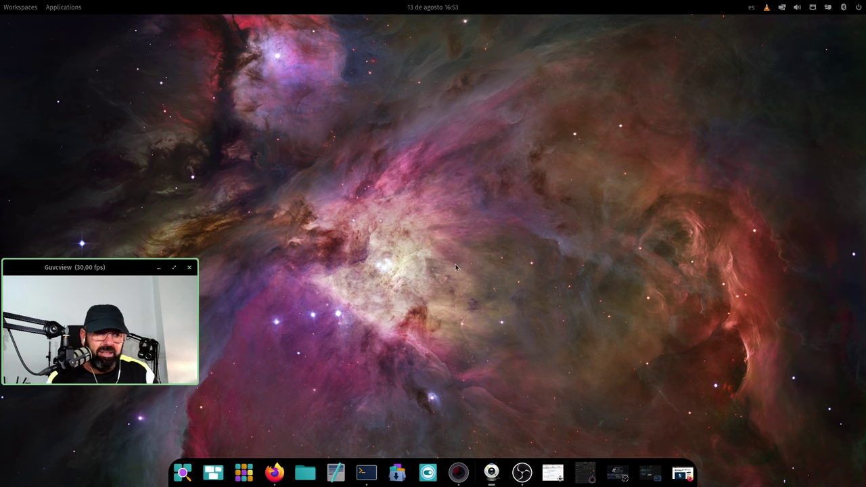
# Run synaptic without sudo in a new COSMIC Terminal window.
pyautogui.click(366, 474)
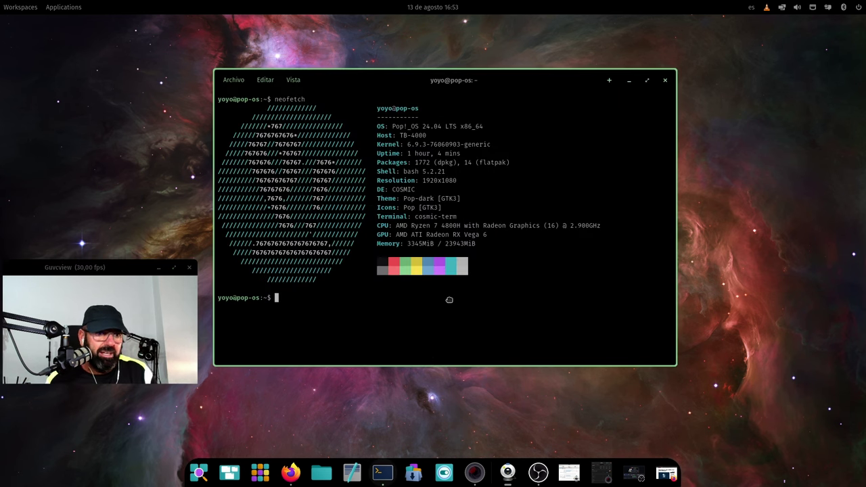
pyautogui.write('synaptic')
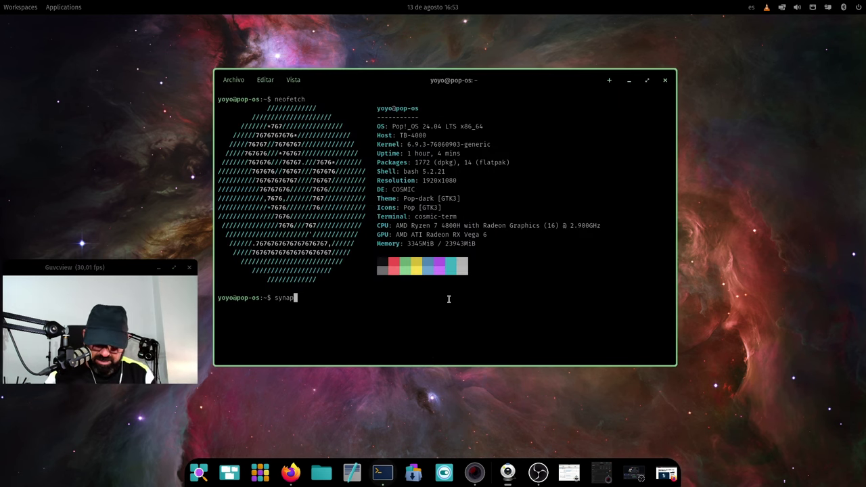
pyautogui.press('Return')
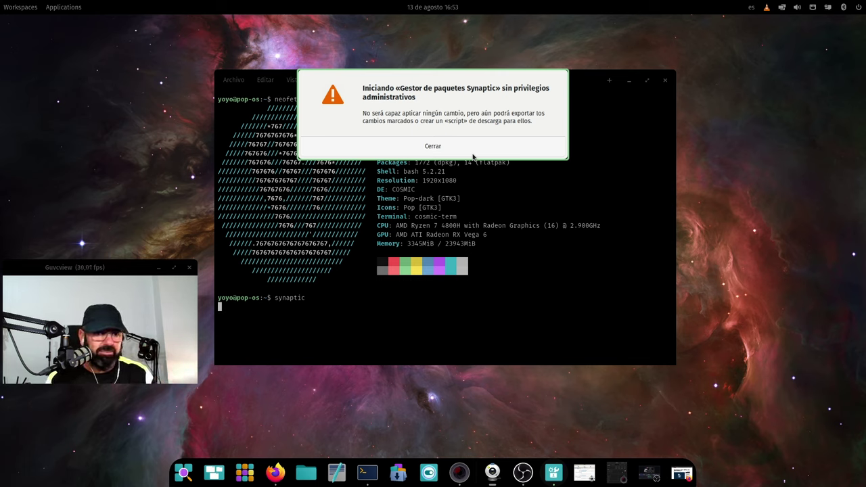
# Filter Synaptic for clementine, mark it with its 12 required packages, then quit discarding changes.
pyautogui.click(425, 148)
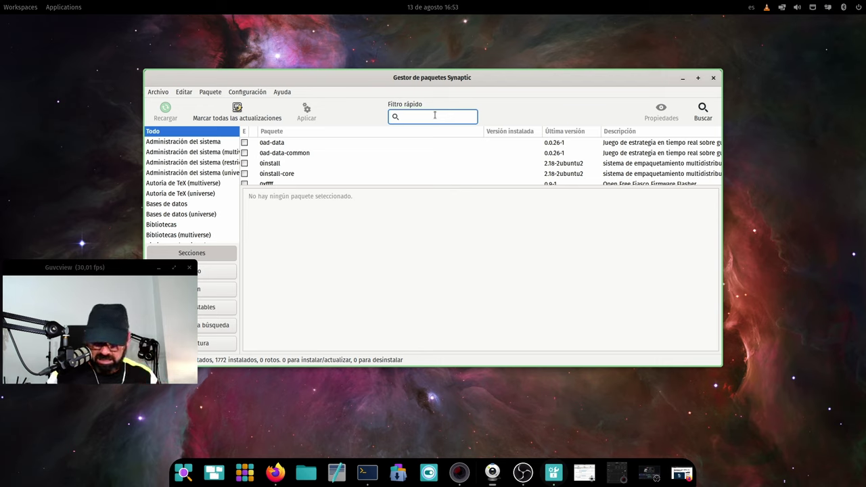
pyautogui.write('clementine')
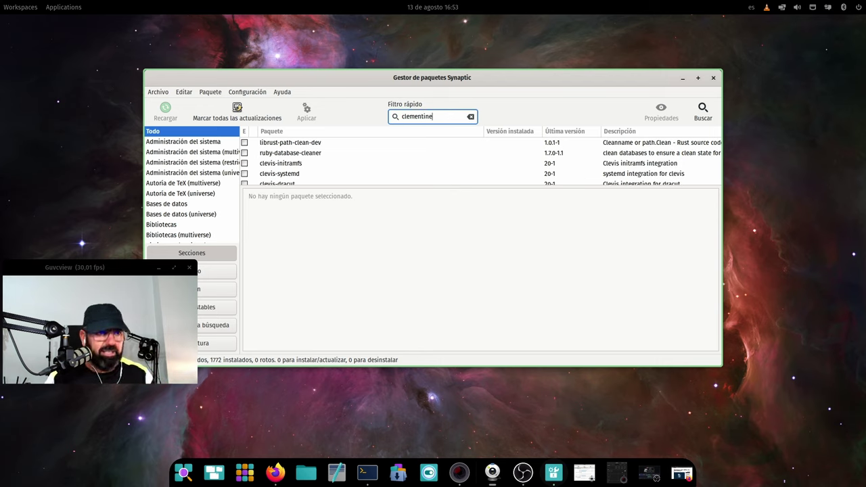
pyautogui.doubleClick(262, 144)
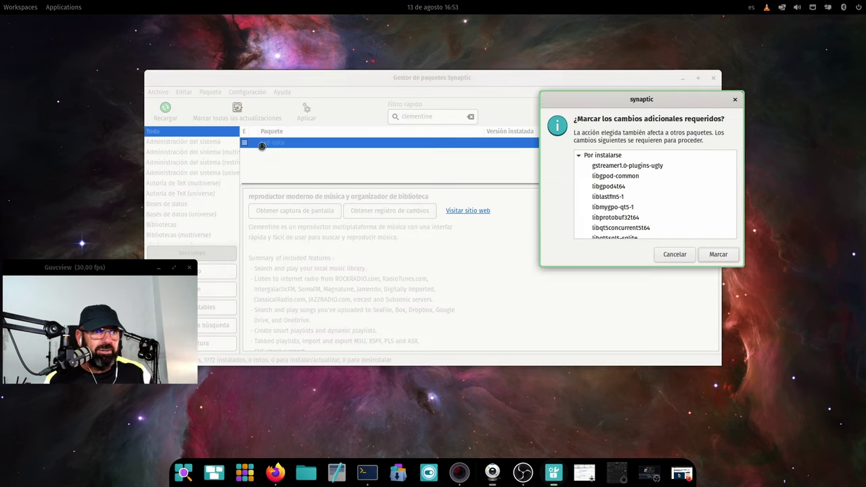
pyautogui.click(719, 254)
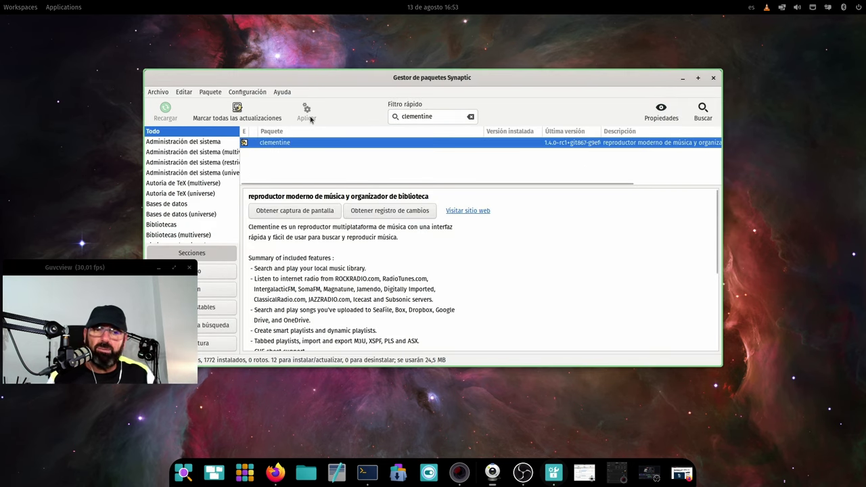
pyautogui.click(713, 77)
pyautogui.click(718, 148)
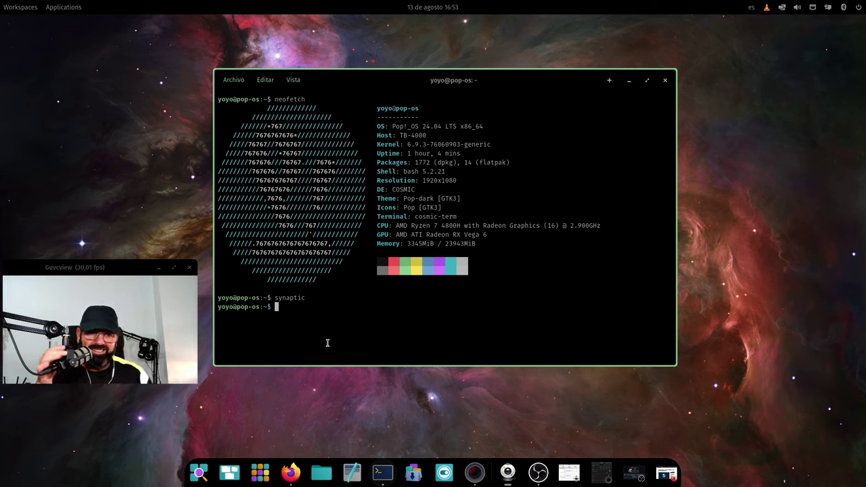
# Run 'sudo synaptic', enter the administrator password, then bring Firefox forward.
pyautogui.write('s')
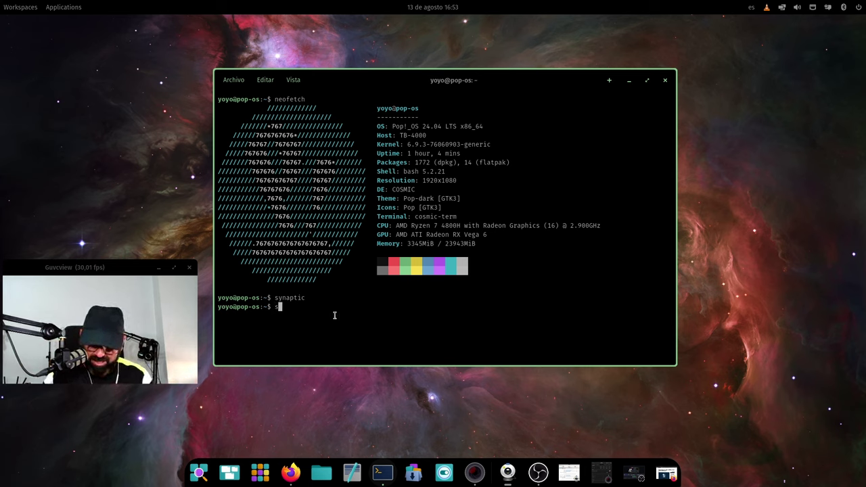
pyautogui.write('udo synaptic')
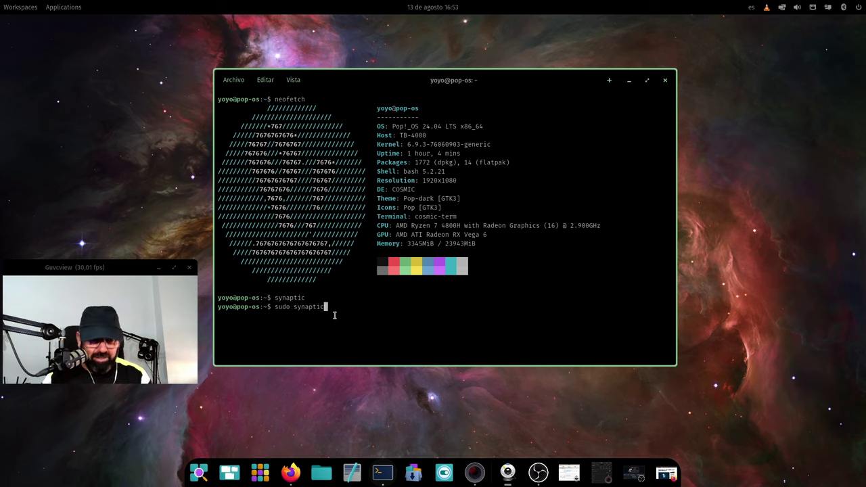
pyautogui.press('Return')
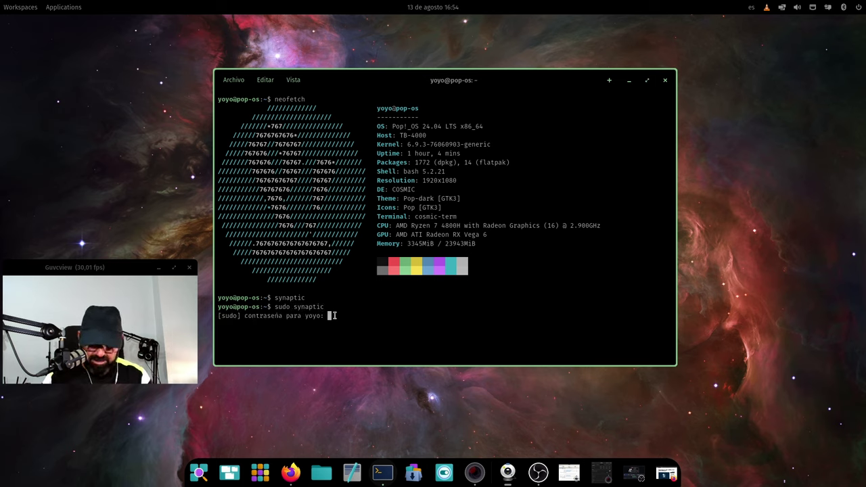
pyautogui.press('Return')
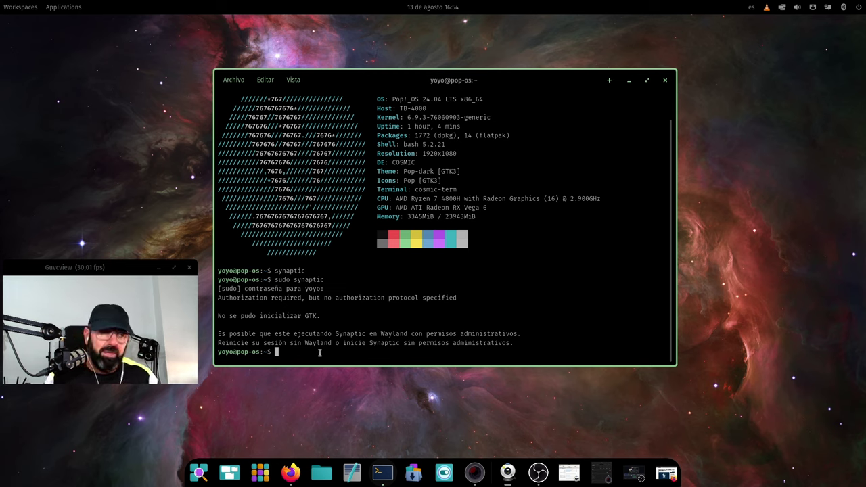
pyautogui.click(290, 472)
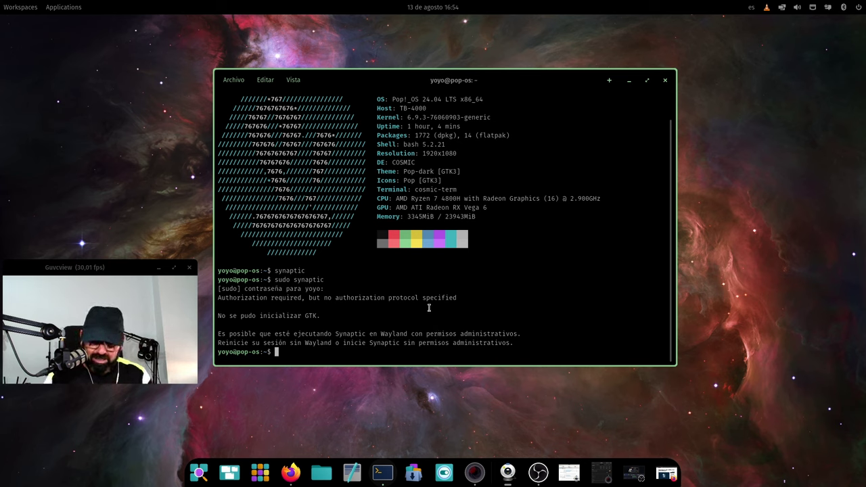
# Run 'sudo apt install gnome-tweaks' (already at 46.0-2), then launch gnome-tweaks.
pyautogui.write('sudo a')
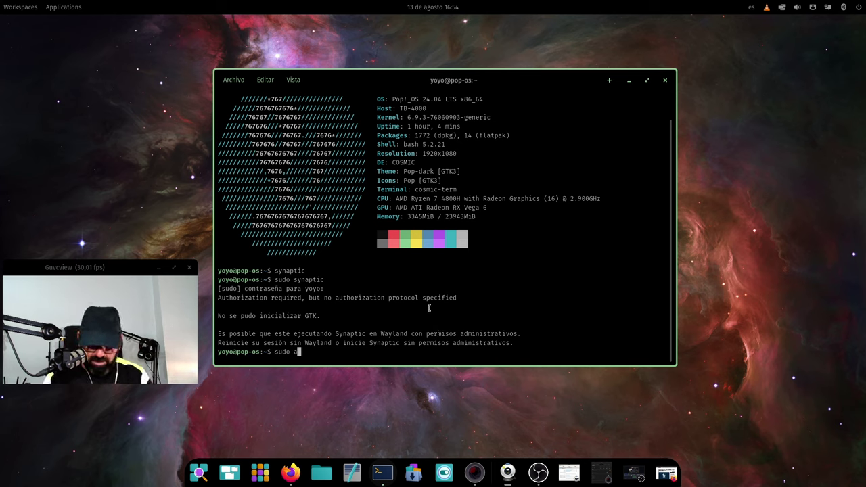
pyautogui.write('pt install ')
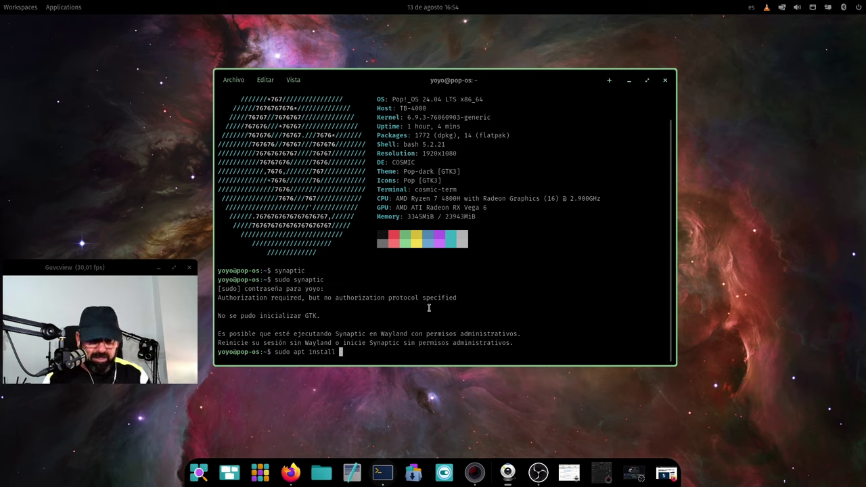
pyautogui.write('gnome-')
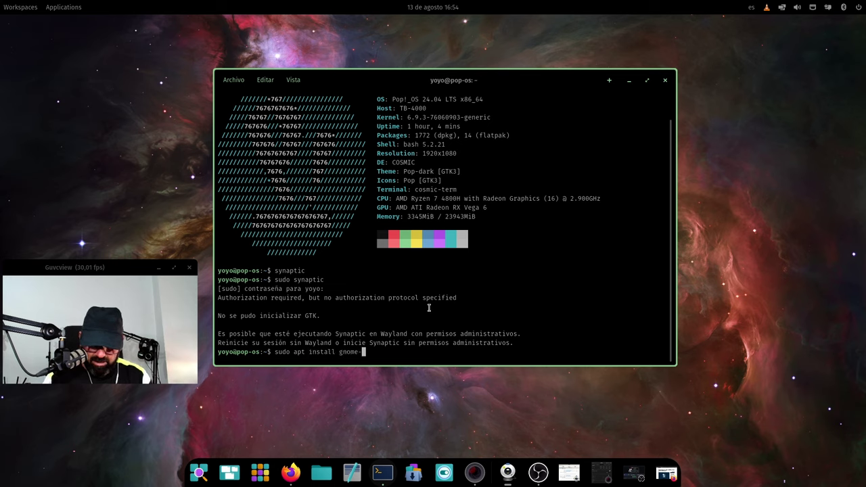
pyautogui.write('tweaks')
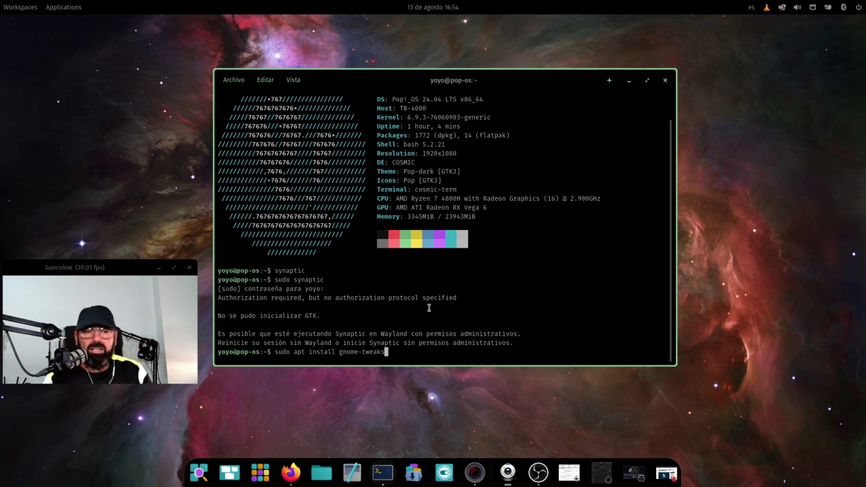
pyautogui.press('Return')
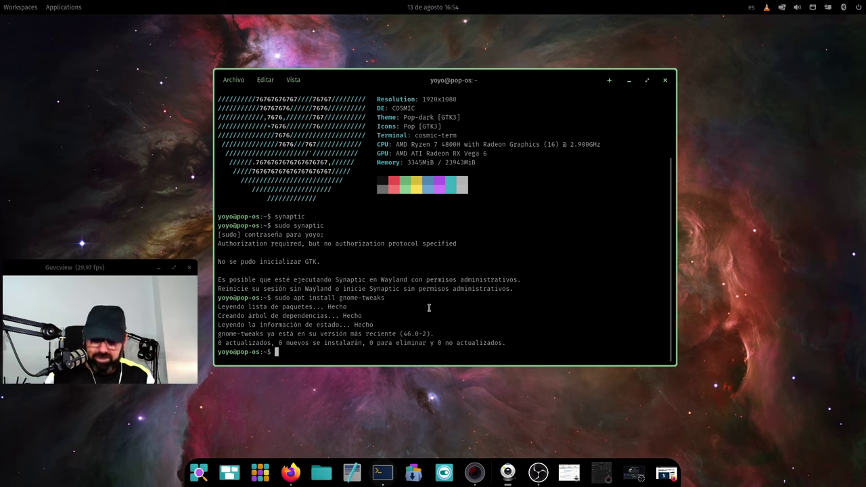
pyautogui.write('gnome-tw')
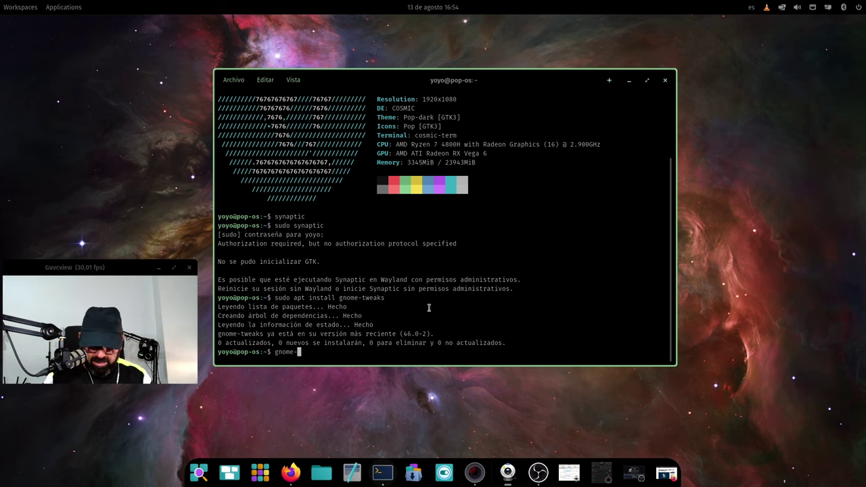
pyautogui.write('eaks')
pyautogui.press('Return')
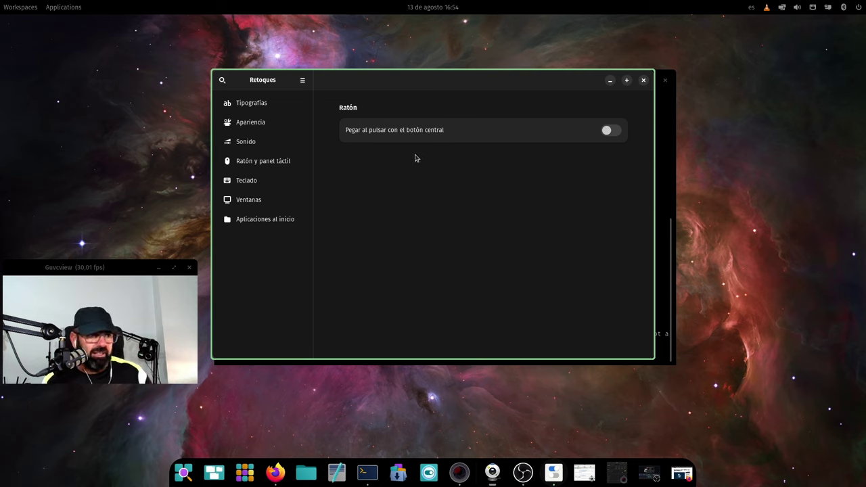
# Browse the Apariencia, Tipografías and Ventanas pages in GNOME Tweaks, then close Tweaks.
pyautogui.click(262, 123)
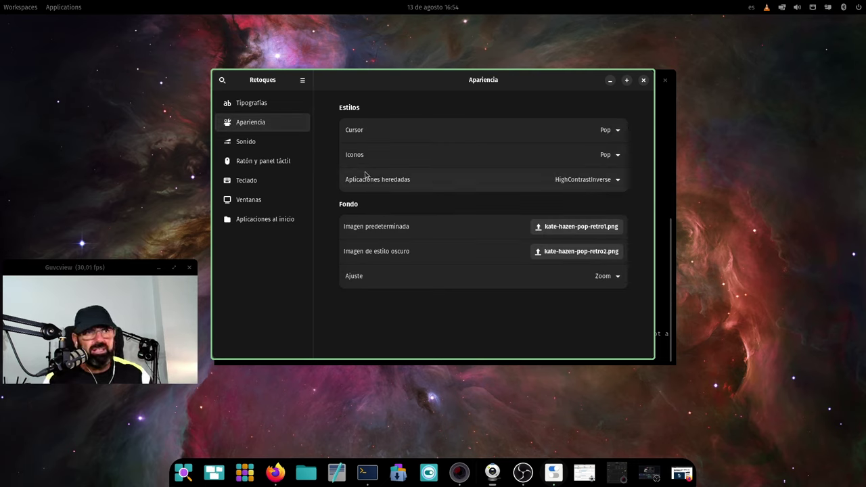
pyautogui.click(254, 104)
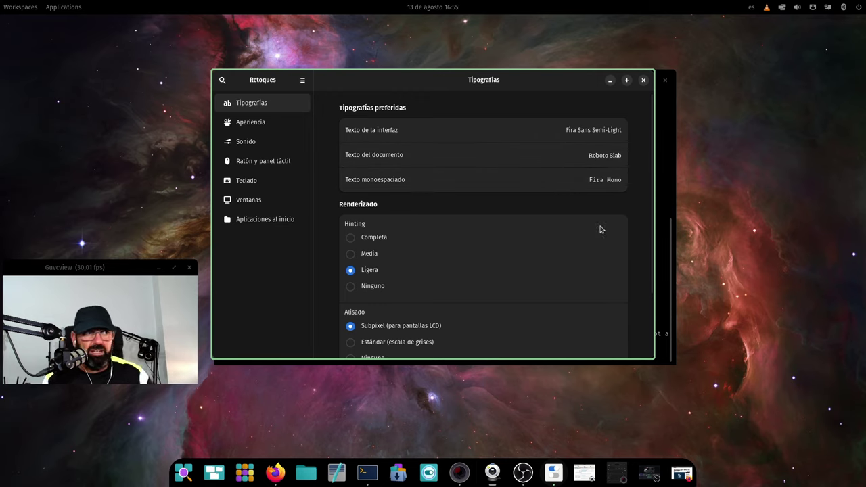
pyautogui.click(264, 201)
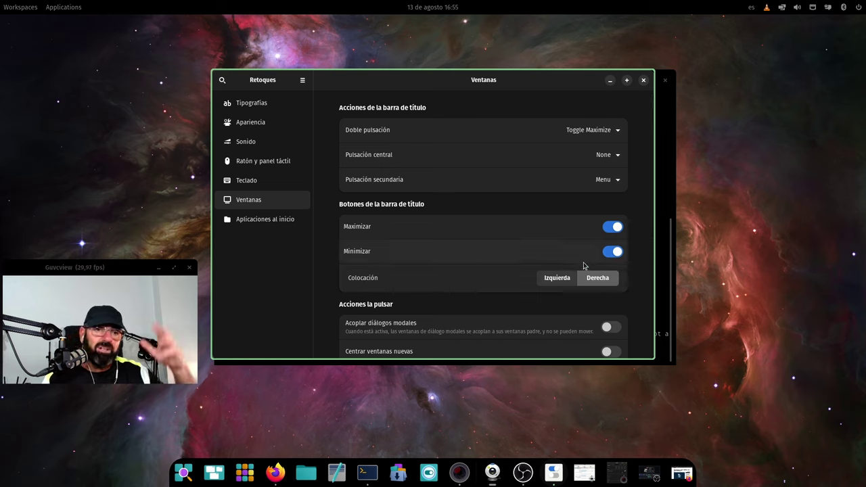
pyautogui.click(643, 84)
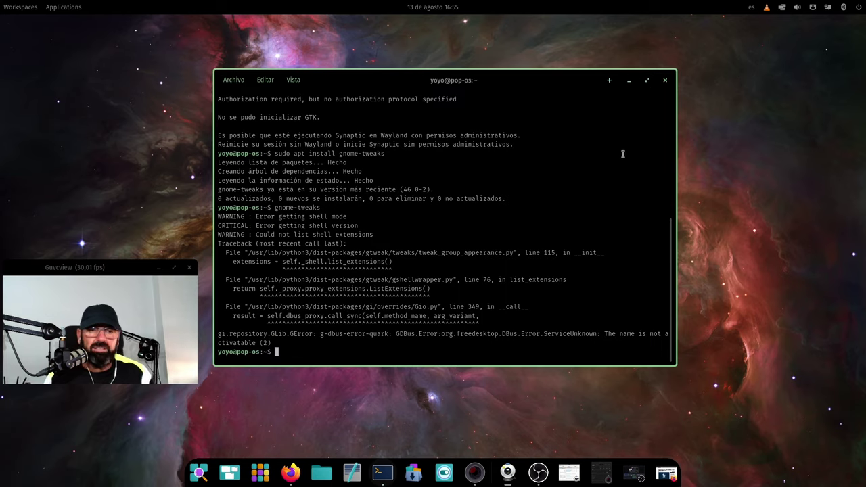
# Briefly restore and re-minimize OBS and the Firefox MuyLinux article, then open Files on Inicio.
pyautogui.click(633, 472)
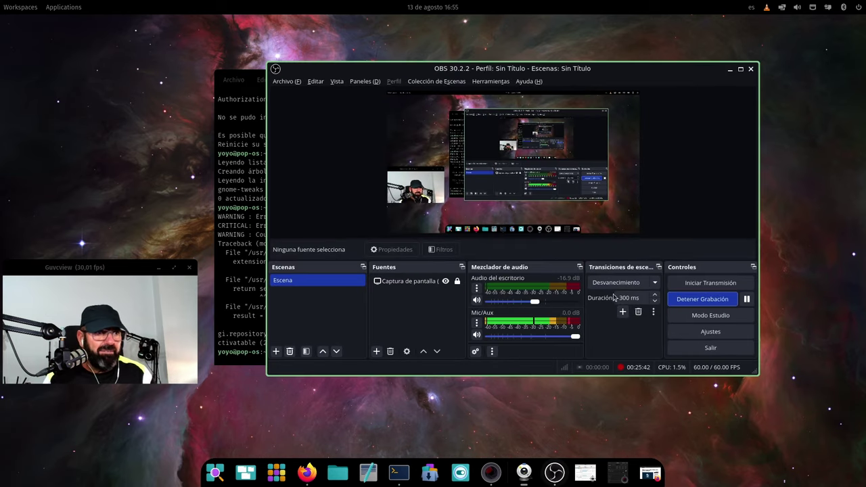
pyautogui.click(730, 69)
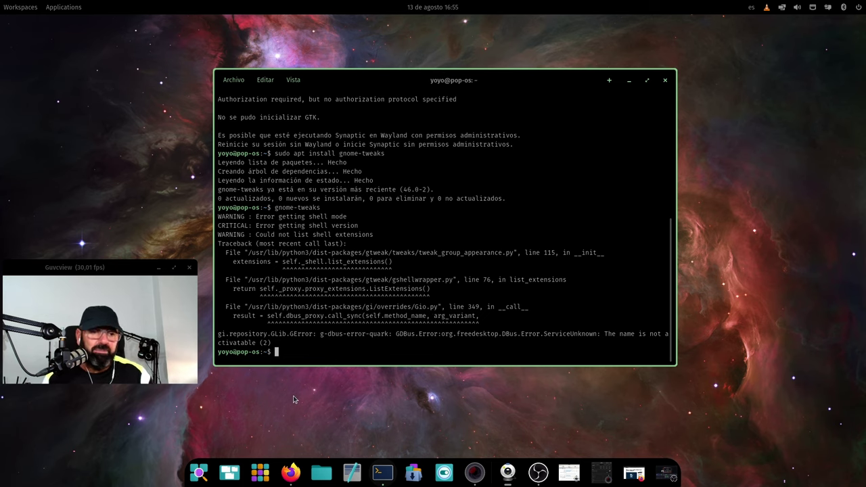
pyautogui.click(291, 473)
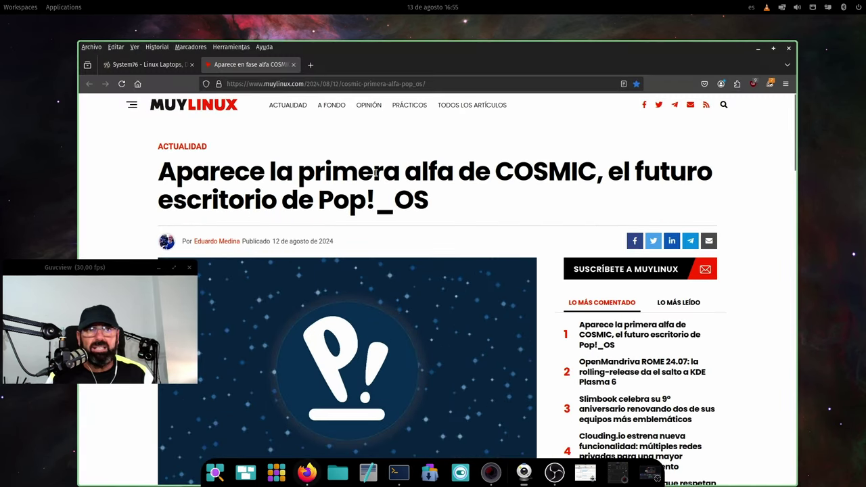
pyautogui.click(758, 48)
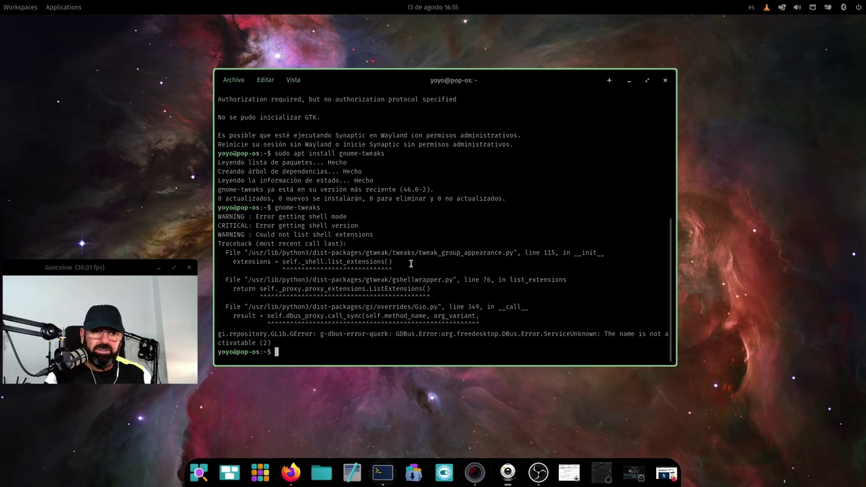
pyautogui.click(322, 472)
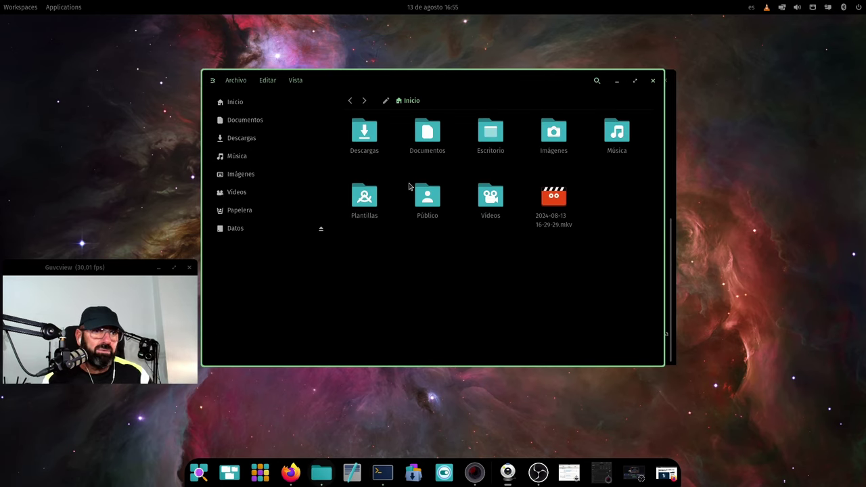
# Peek into Descargas, then open Imágenes and view cosmic-captura.png.
pyautogui.doubleClick(376, 139)
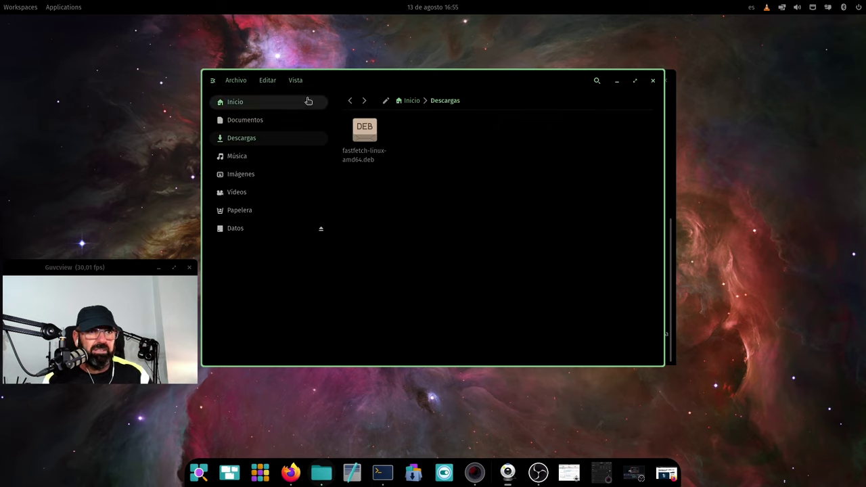
pyautogui.click(351, 100)
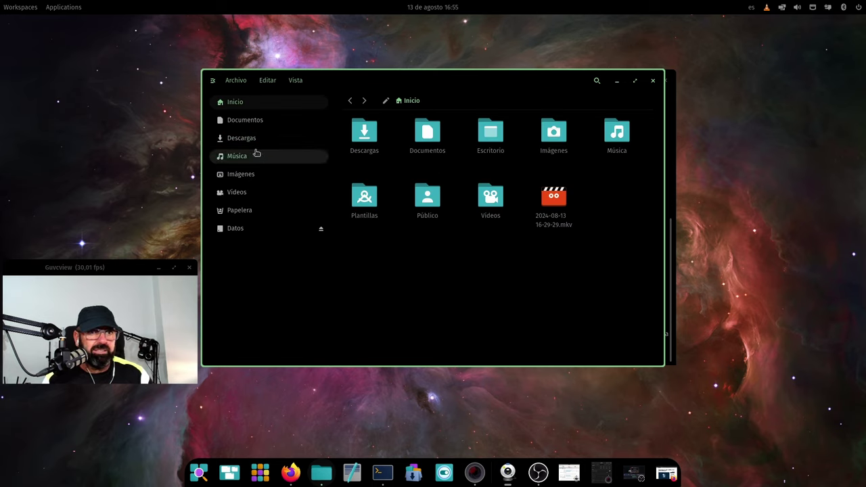
pyautogui.click(560, 141)
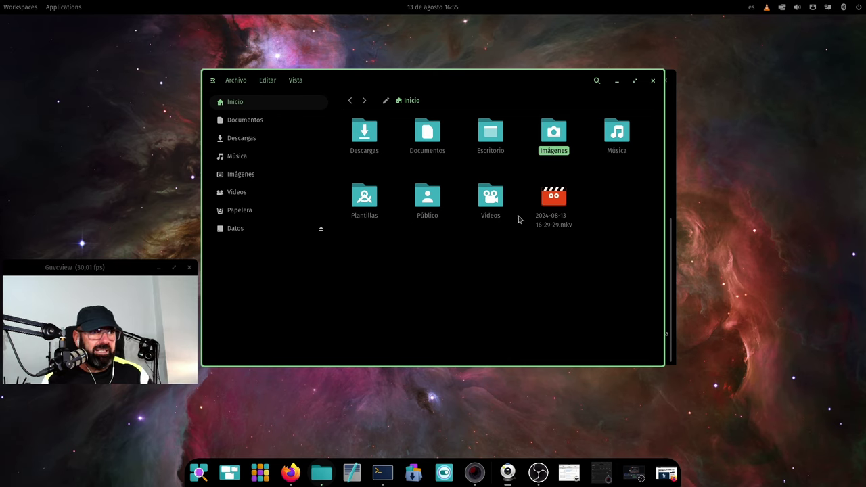
pyautogui.doubleClick(553, 135)
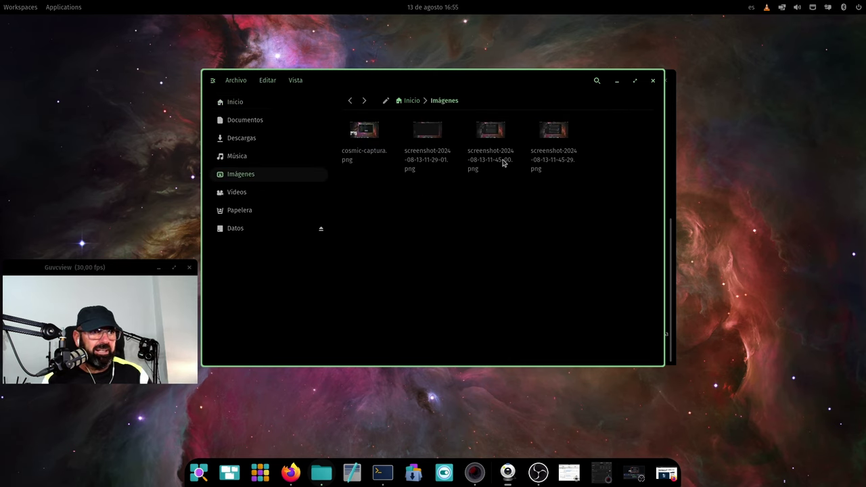
pyautogui.click(386, 138)
pyautogui.doubleClick(386, 138)
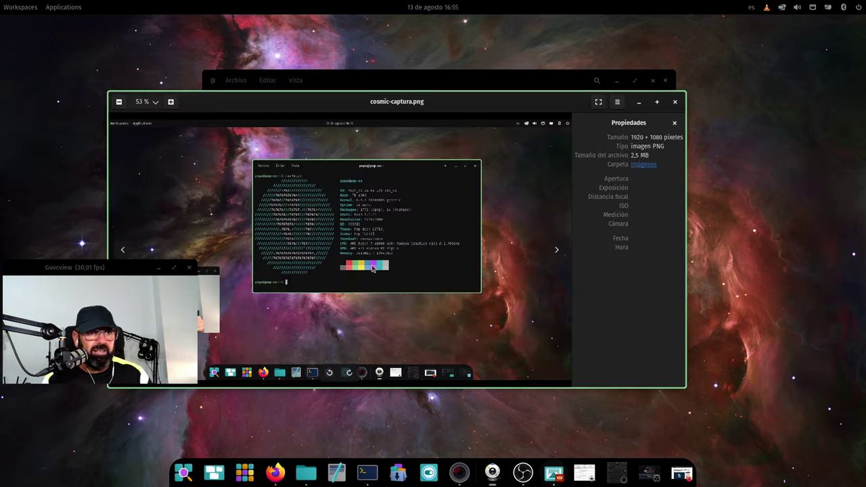
pyautogui.click(675, 101)
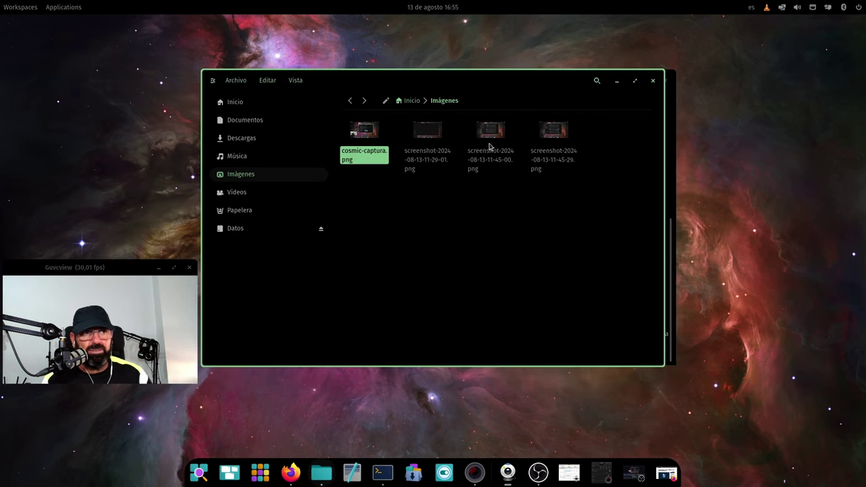
pyautogui.click(416, 223)
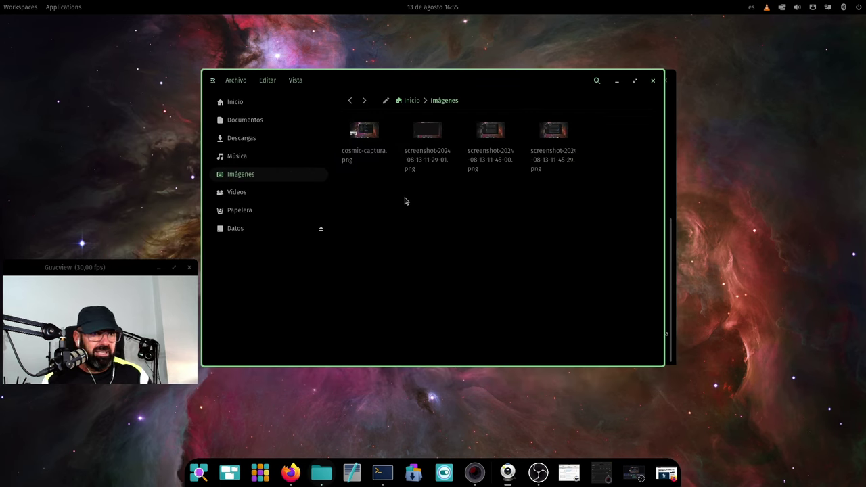
pyautogui.click(420, 133)
pyautogui.doubleClick(420, 133)
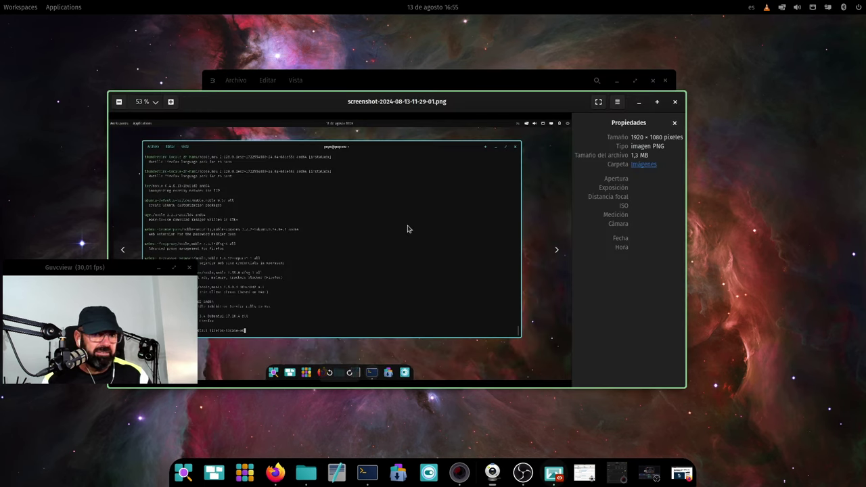
pyautogui.click(675, 102)
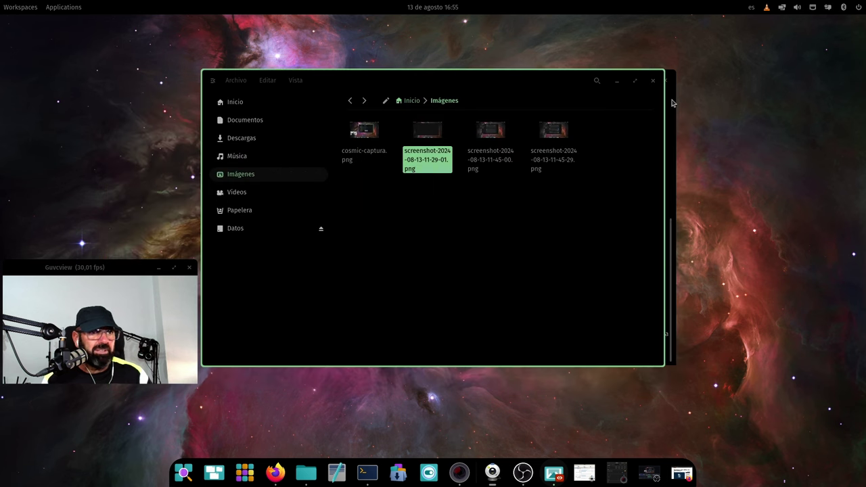
pyautogui.doubleClick(369, 136)
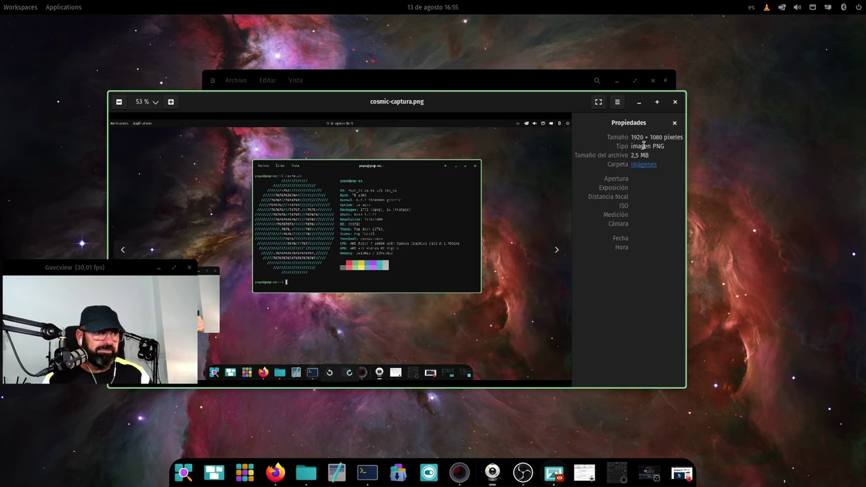
pyautogui.click(675, 101)
pyautogui.click(426, 132)
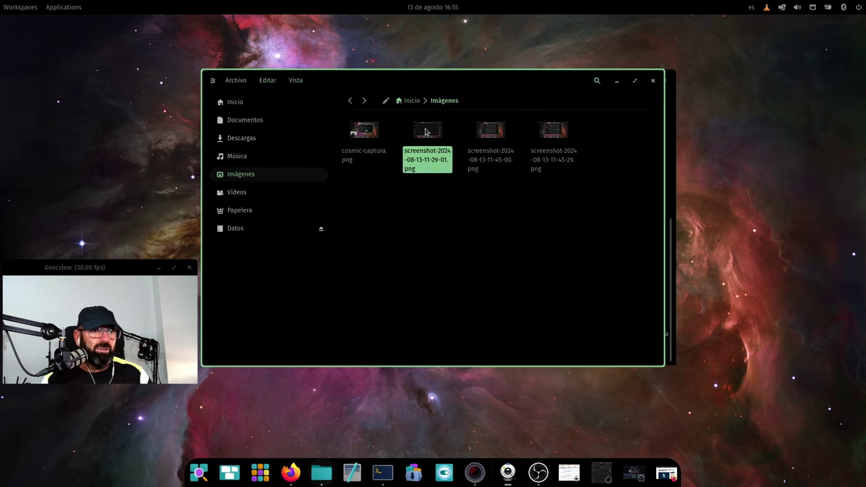
pyautogui.doubleClick(426, 132)
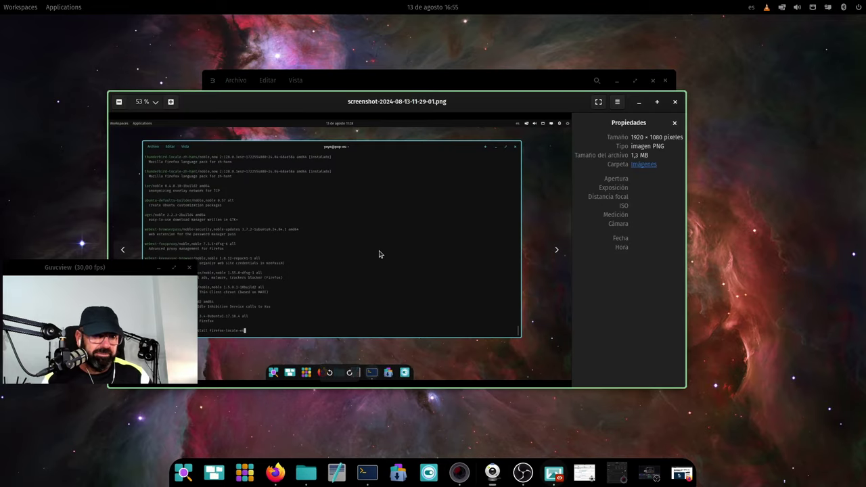
pyautogui.scroll(3, 534, 196)
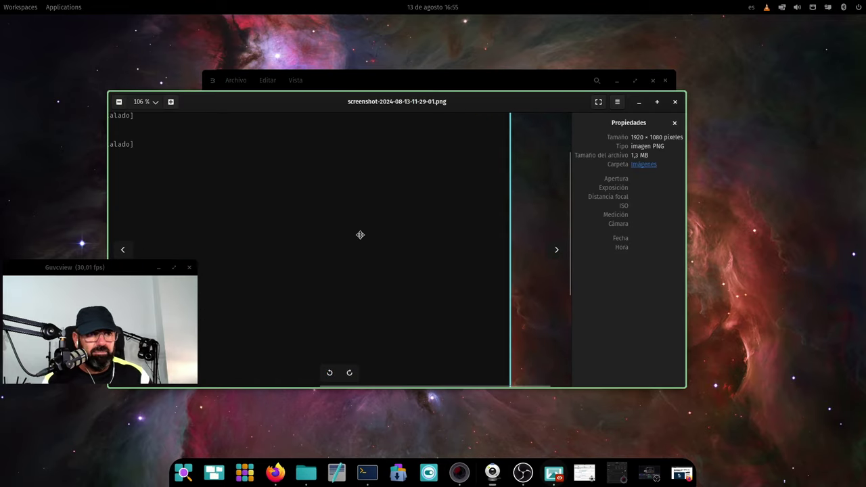
pyautogui.moveTo(359, 234); pyautogui.dragTo(673, 306)
pyautogui.hscroll(-2, 478, 271)
pyautogui.scroll(-10, 532, 199)
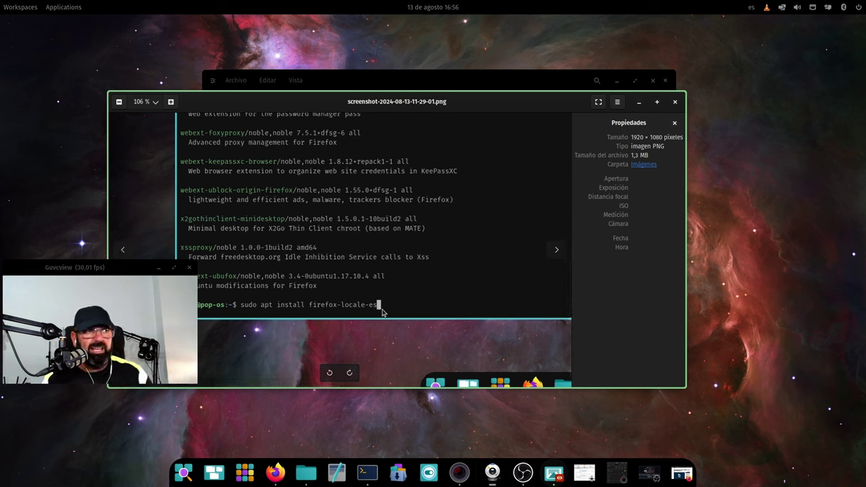
pyautogui.click(675, 101)
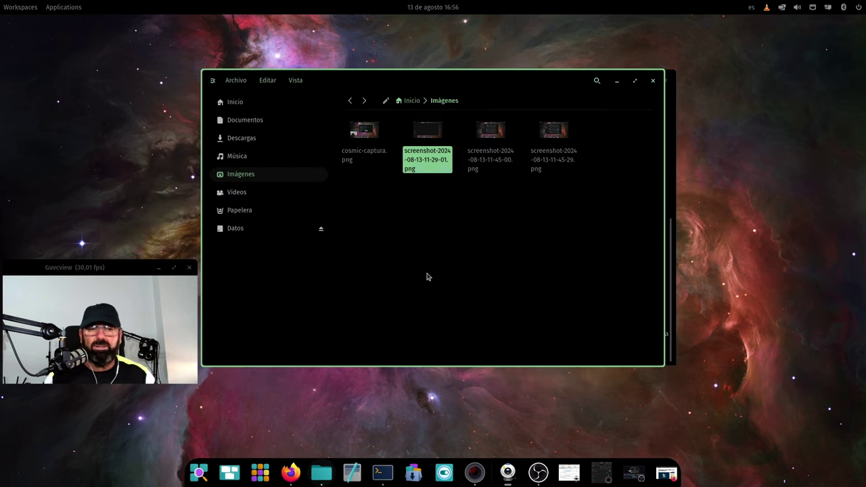
pyautogui.click(654, 82)
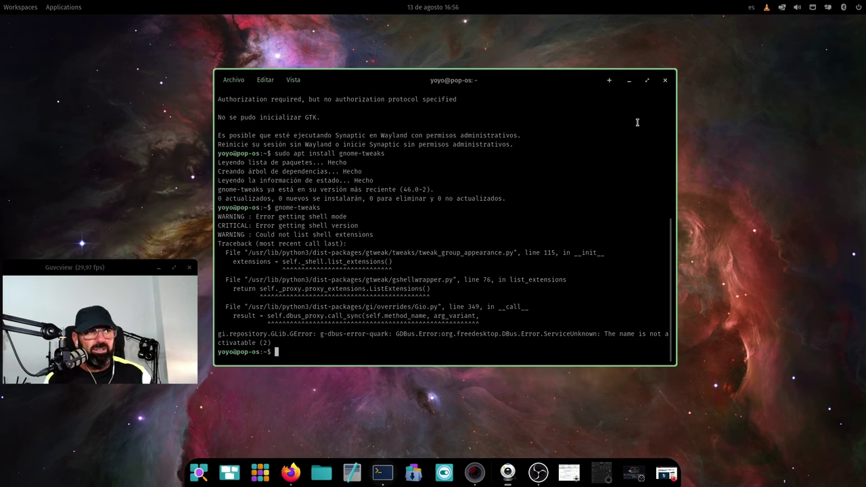
# Close the COSMIC Terminal window holding the gnome-tweaks error output.
pyautogui.click(665, 81)
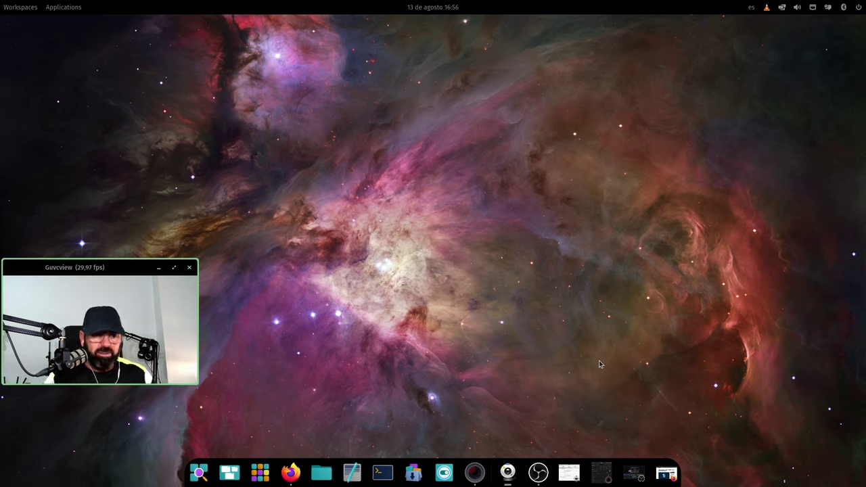
# Open a terminal, shift it right, run inxi -Aa for the audio report, then minimize it.
pyautogui.click(383, 472)
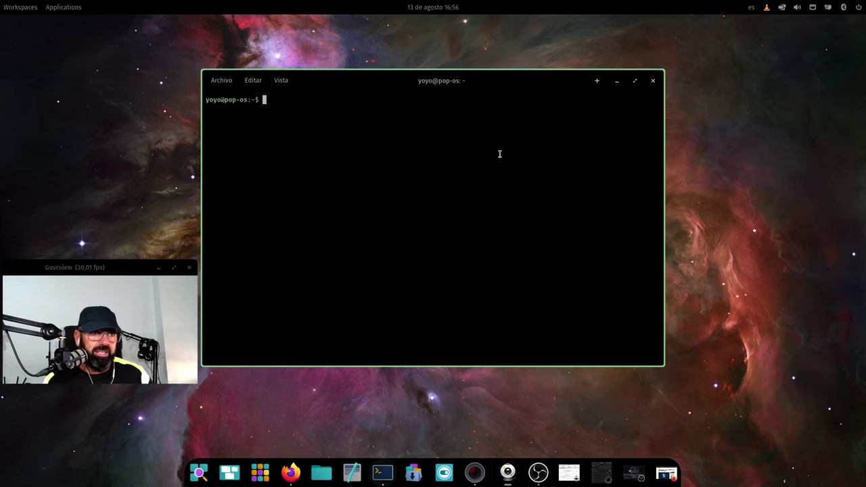
pyautogui.moveTo(445, 81); pyautogui.dragTo(506, 82)
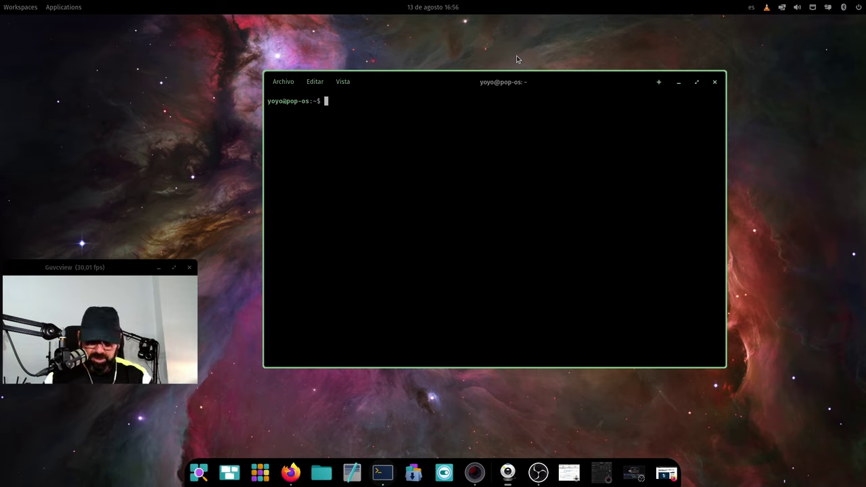
pyautogui.write('inxi')
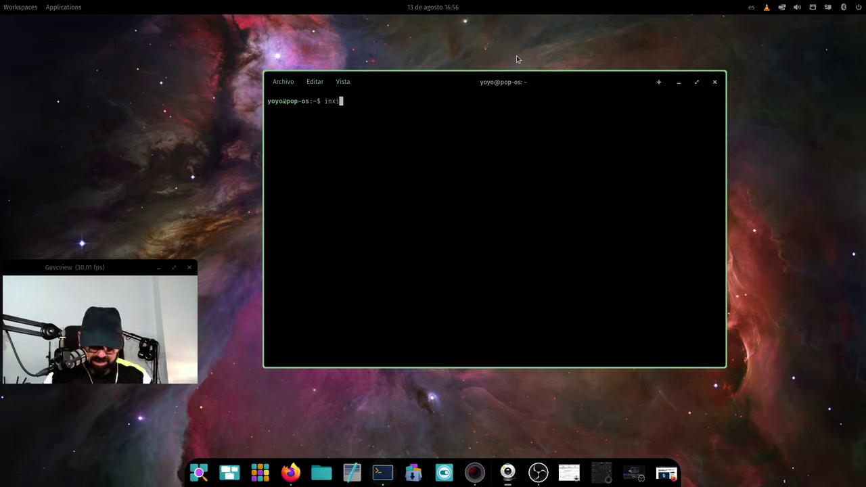
pyautogui.write(' -Aa')
pyautogui.press('Return')
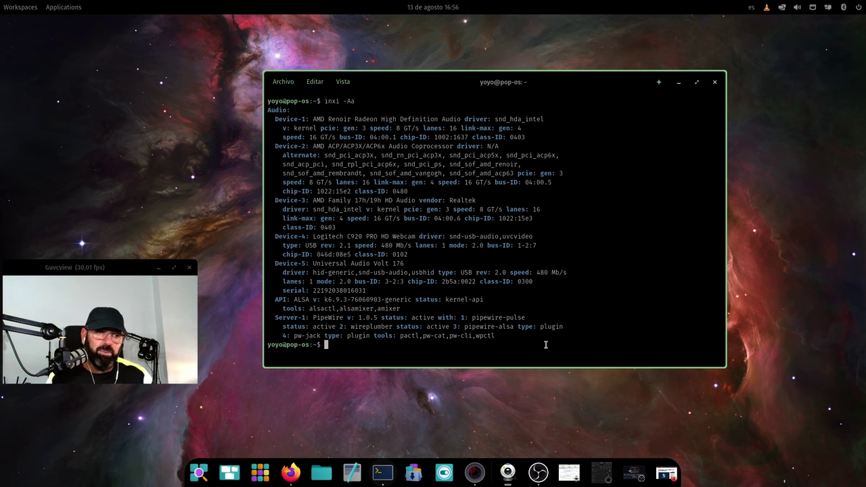
pyautogui.click(680, 83)
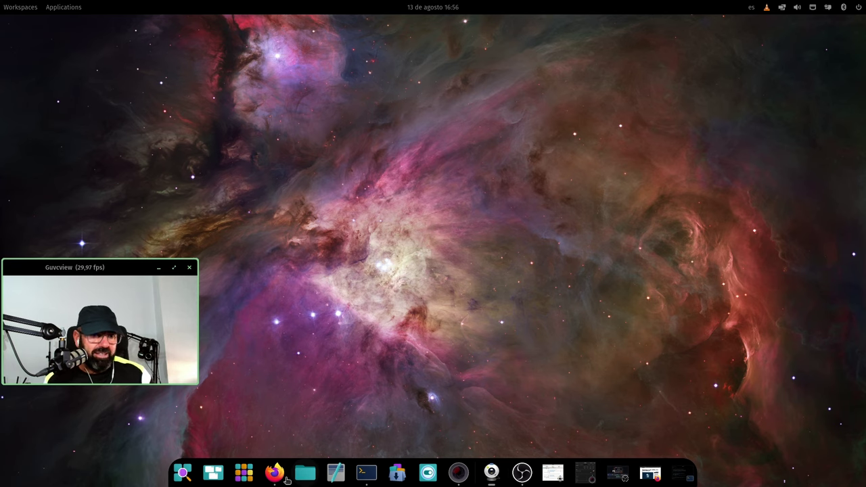
pyautogui.click(234, 476)
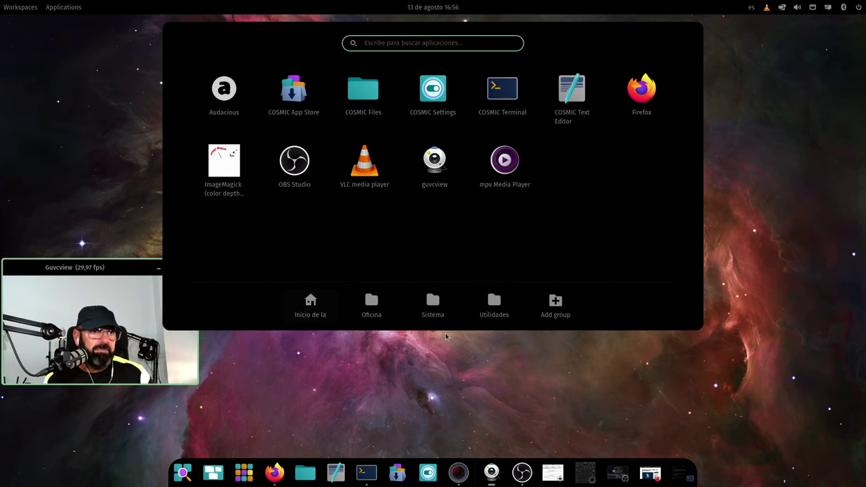
pyautogui.click(367, 314)
pyautogui.click(436, 308)
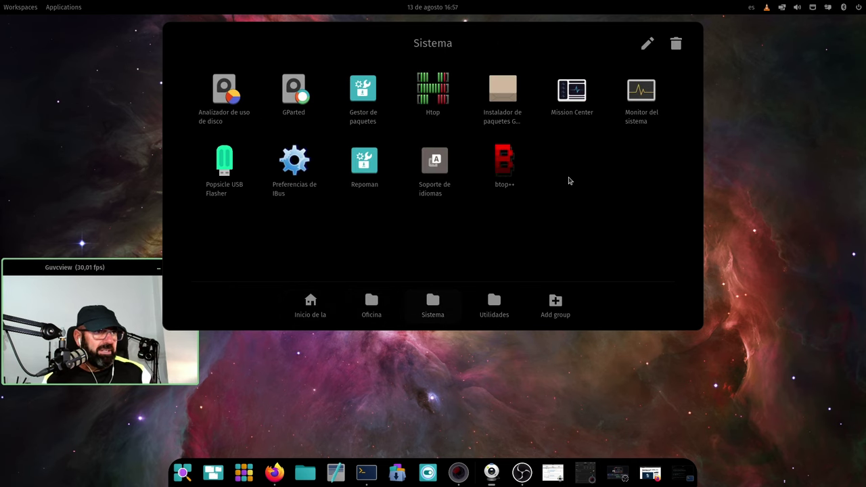
pyautogui.click(578, 117)
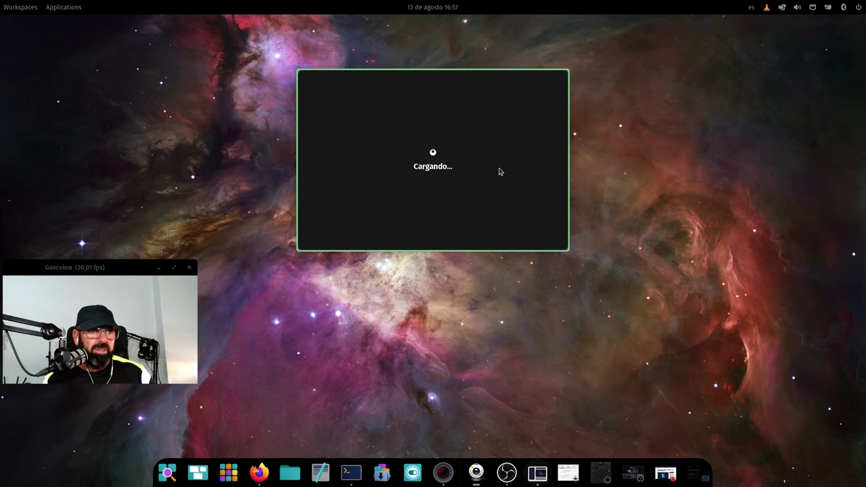
pyautogui.click(541, 81)
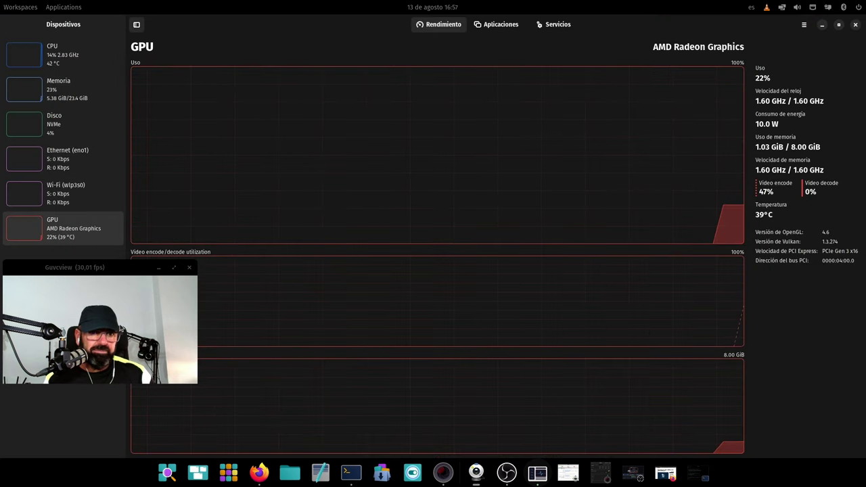
pyautogui.click(118, 276)
pyautogui.moveTo(118, 276); pyautogui.dragTo(136, 312)
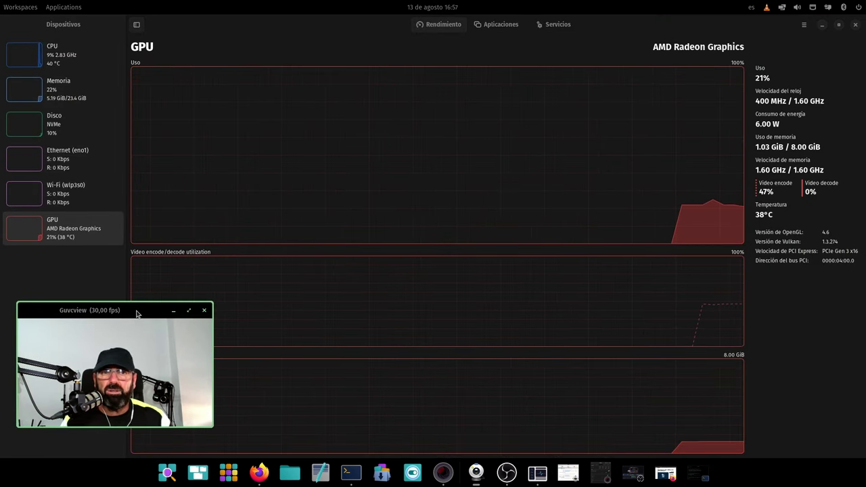
pyautogui.click(64, 55)
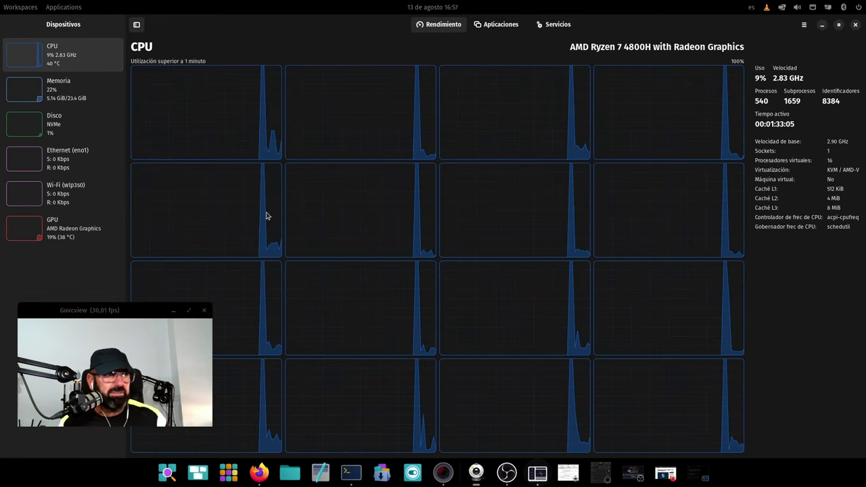
pyautogui.click(78, 99)
pyautogui.click(74, 129)
pyautogui.click(85, 158)
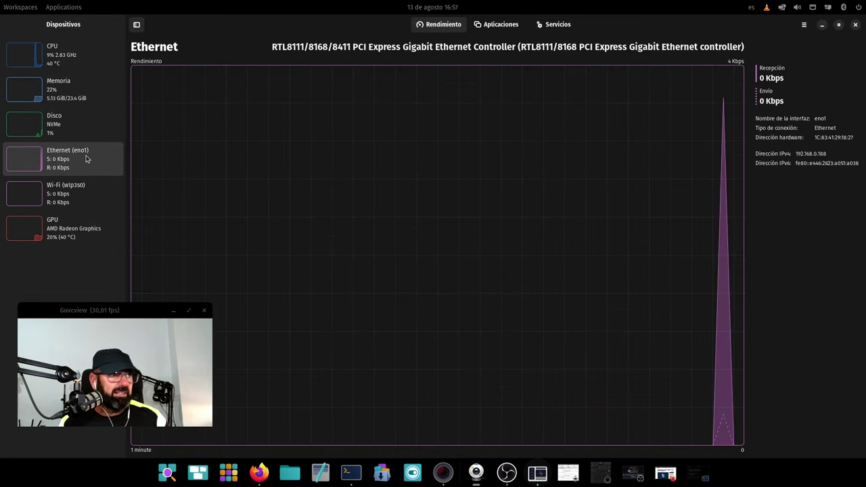
pyautogui.click(88, 196)
pyautogui.click(76, 235)
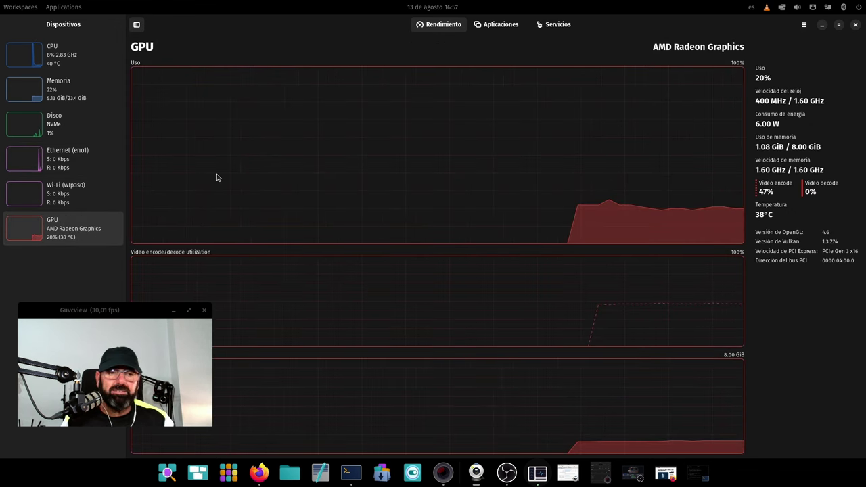
pyautogui.click(855, 24)
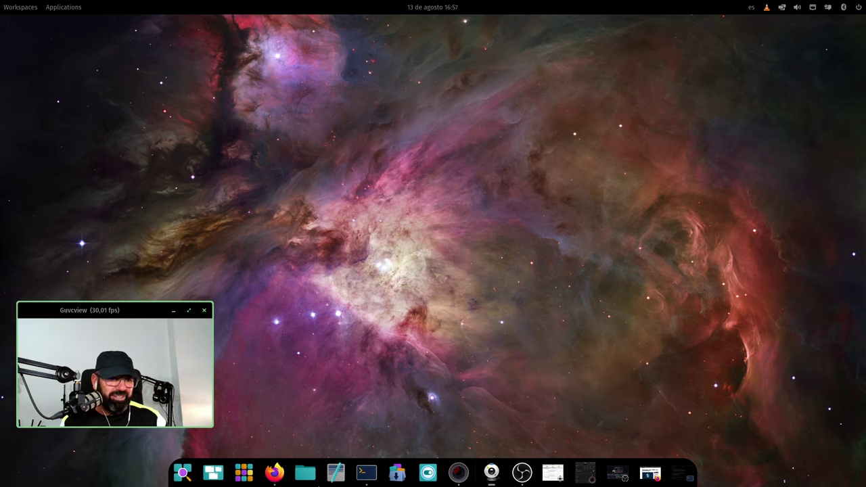
# Check Acerca de under Sistema y Cuentas in Settings, close it, and show the workspaces overview.
pyautogui.click(427, 472)
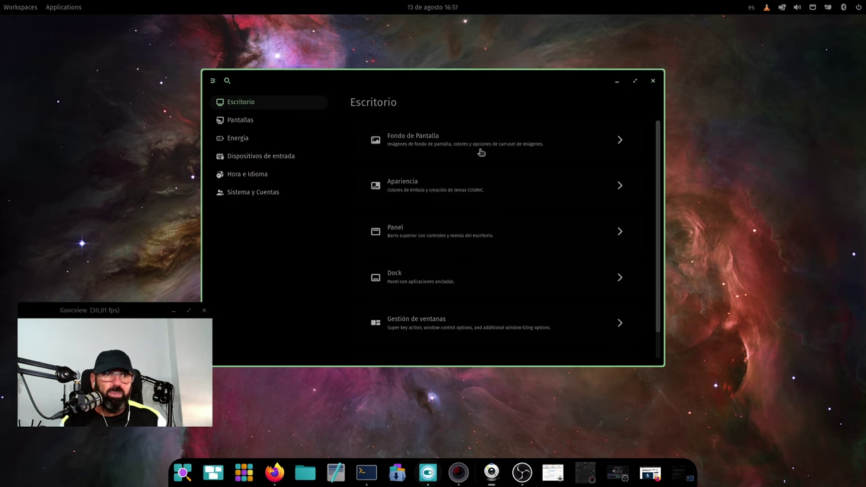
pyautogui.click(283, 195)
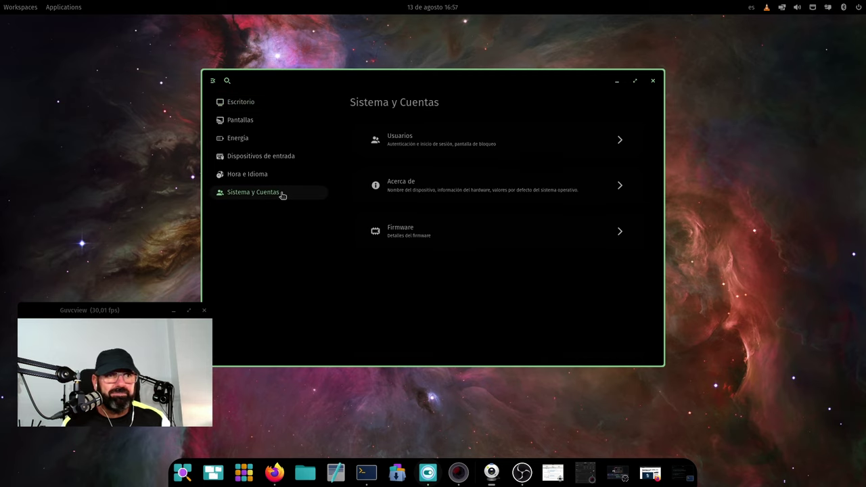
pyautogui.click(406, 183)
pyautogui.click(361, 103)
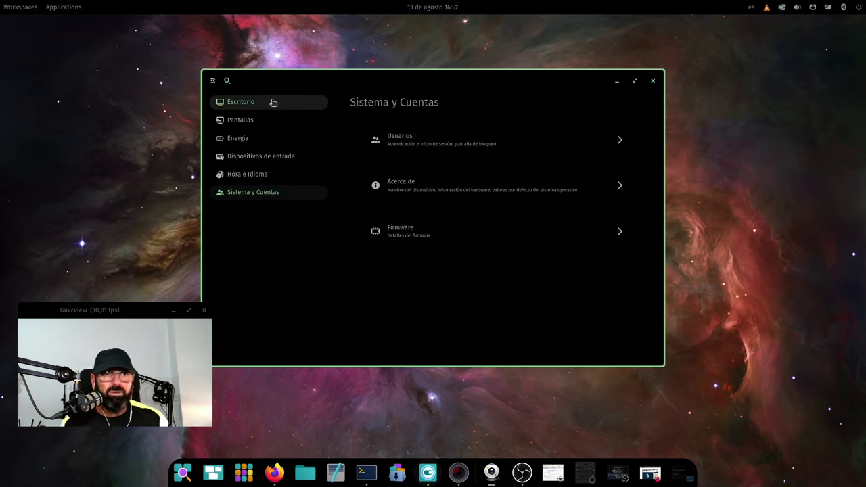
pyautogui.click(653, 82)
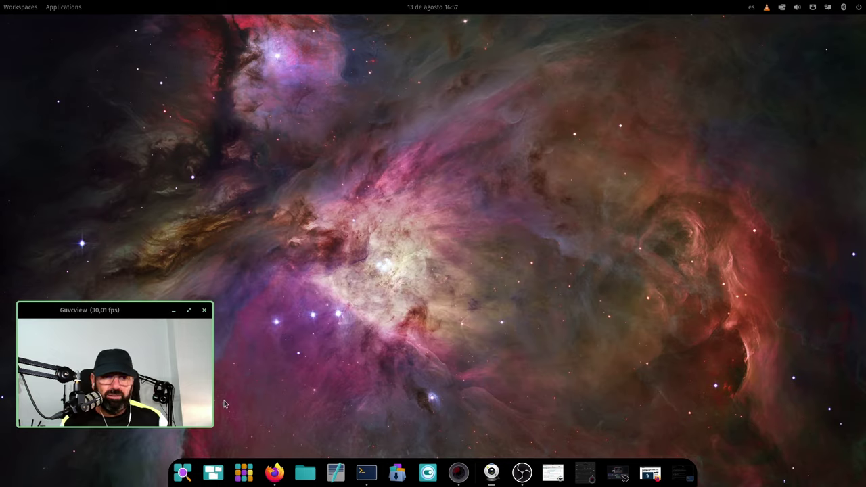
pyautogui.click(213, 471)
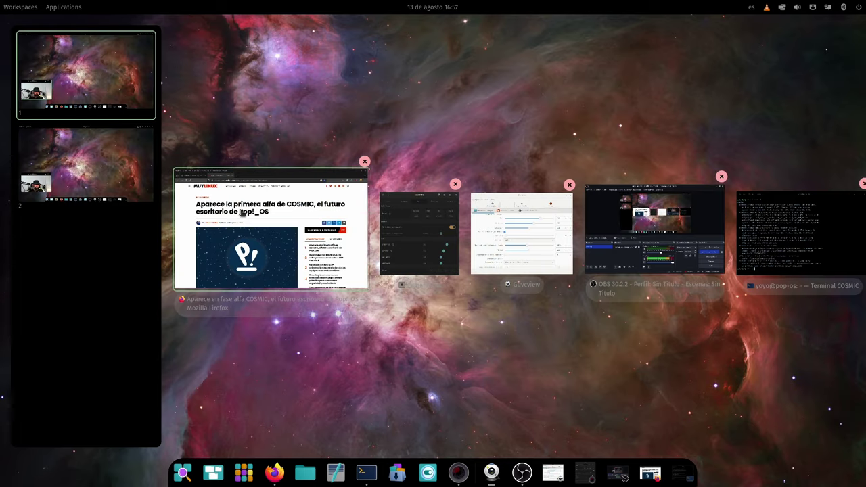
# Bring Firefox back on the System76 COSMIC tab and scroll through its screenshots.
pyautogui.click(241, 212)
pyautogui.click(157, 67)
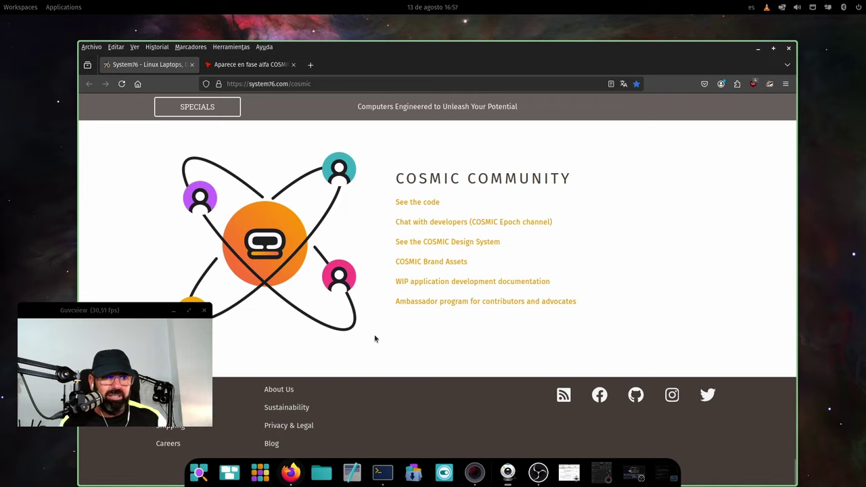
pyautogui.scroll(15, 375, 338)
pyautogui.scroll(-5, 375, 339)
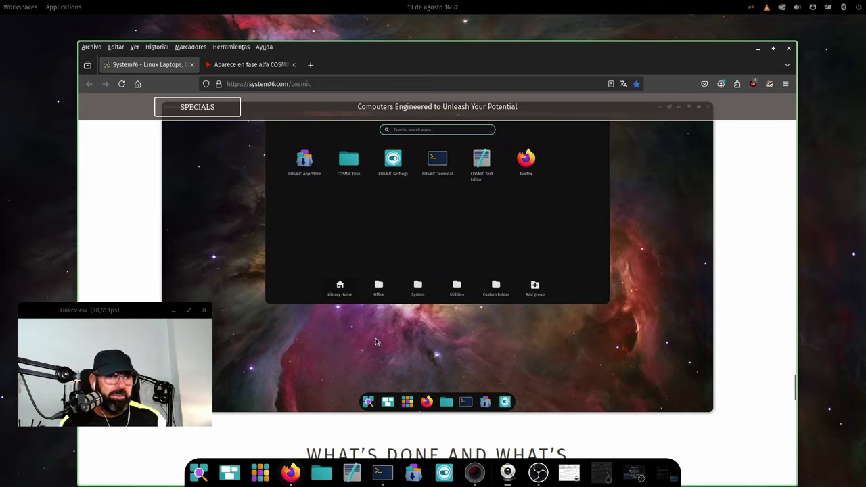
pyautogui.scroll(9, 377, 341)
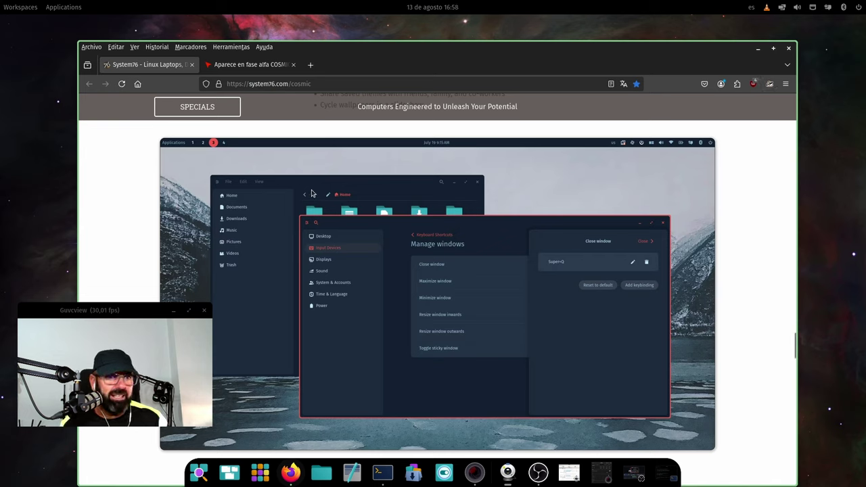
# Reopen COSMIC Settings and look through the Escritorio and Dispositivos de entrada pages.
pyautogui.click(444, 473)
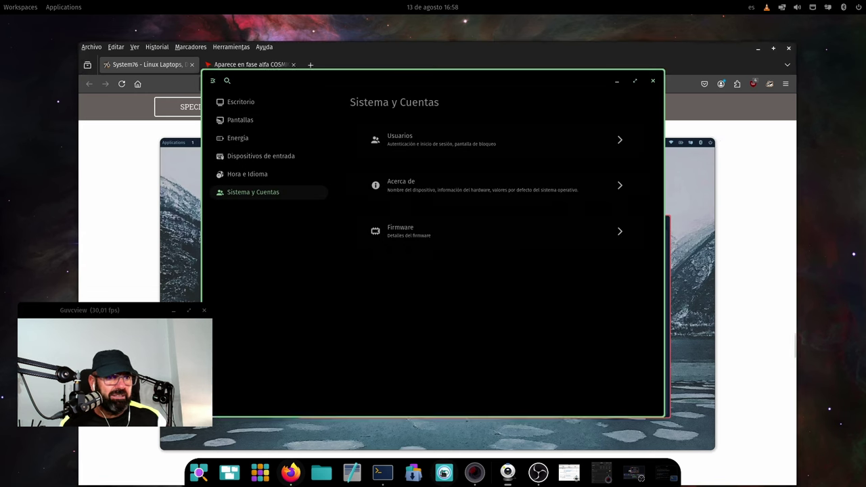
pyautogui.click(247, 106)
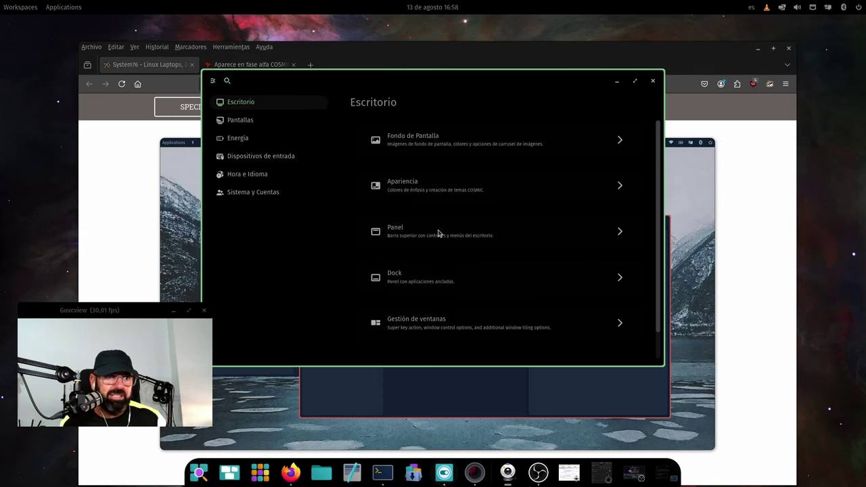
pyautogui.scroll(-2, 474, 244)
pyautogui.scroll(2, 480, 338)
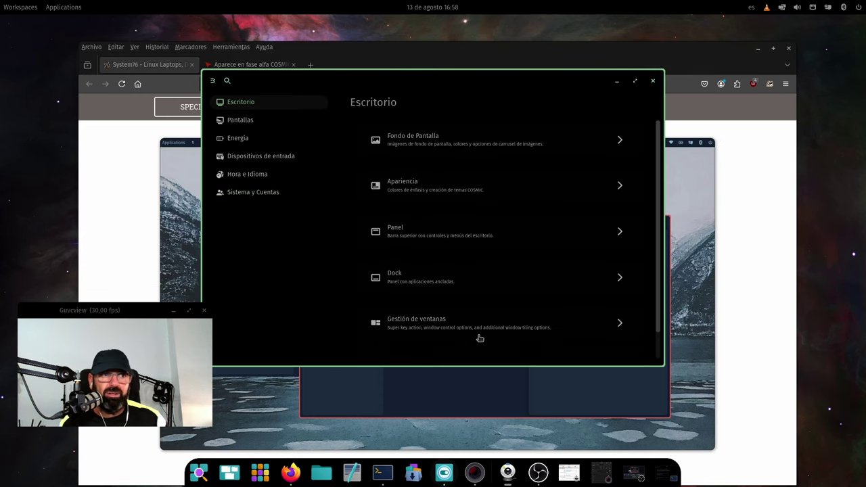
pyautogui.scroll(-2, 484, 187)
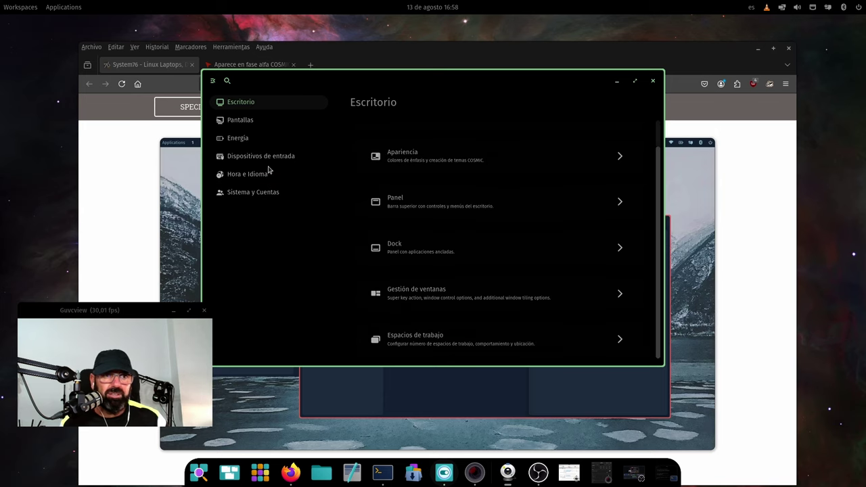
pyautogui.click(299, 170)
pyautogui.click(289, 159)
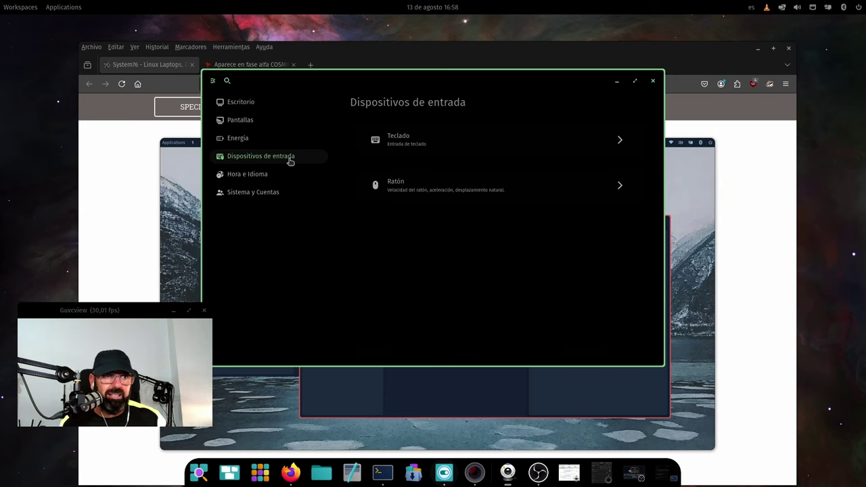
# Reposition Settings over Firefox and view the Energía power modes and Pantallas display page.
pyautogui.click(354, 395)
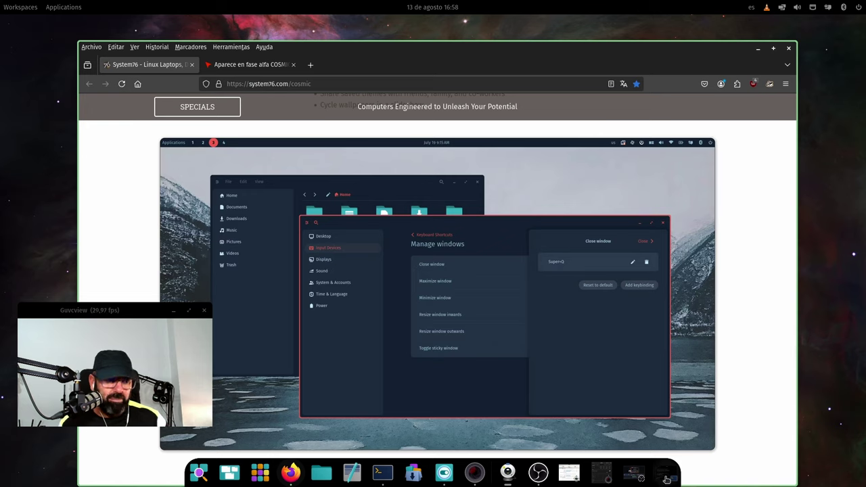
pyautogui.click(441, 475)
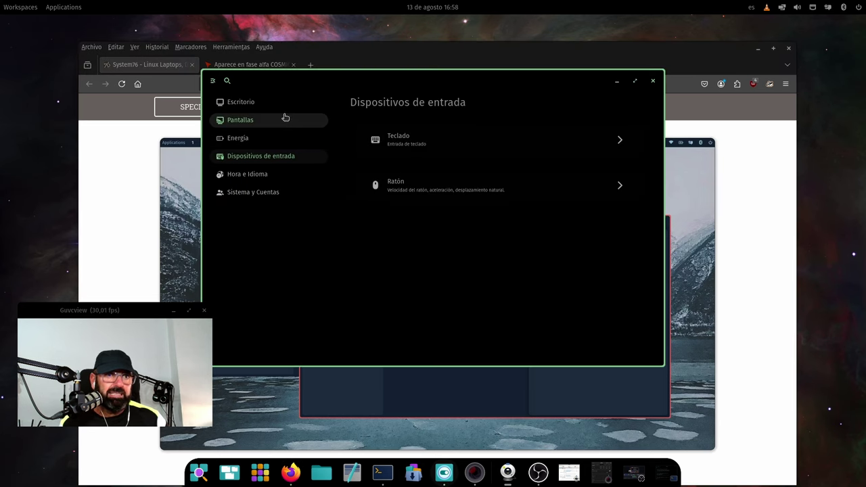
pyautogui.moveTo(280, 76); pyautogui.dragTo(471, 129)
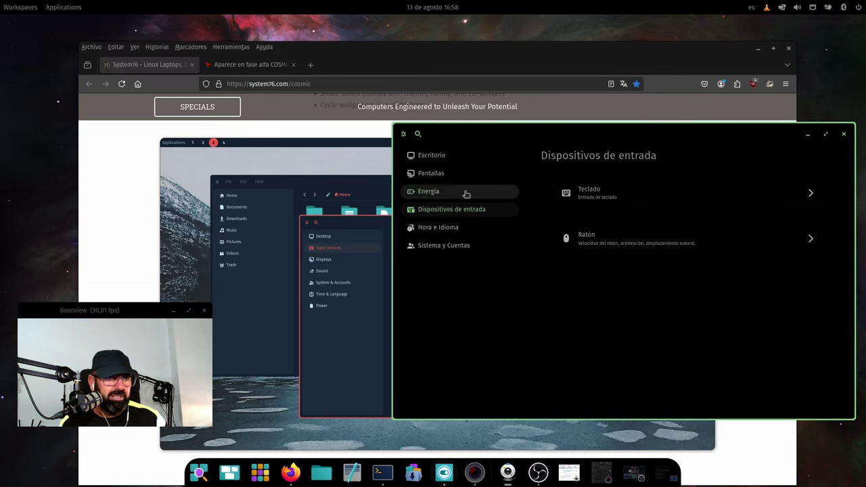
pyautogui.click(437, 175)
pyautogui.click(432, 193)
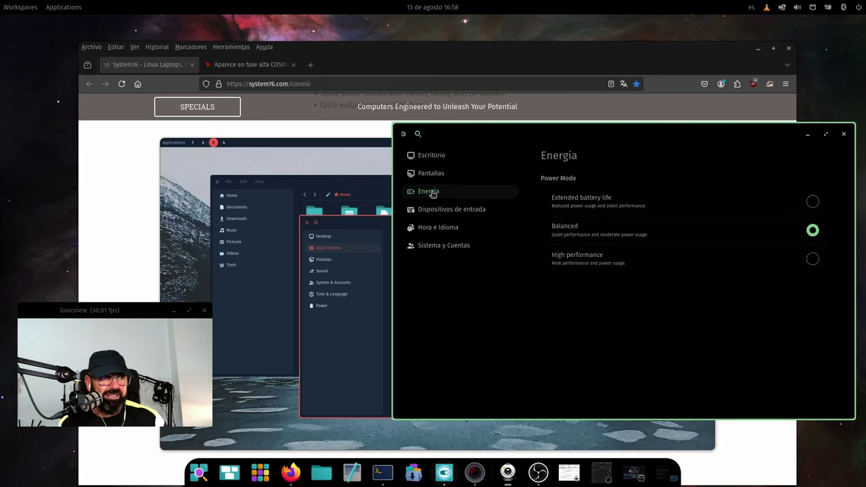
pyautogui.click(433, 178)
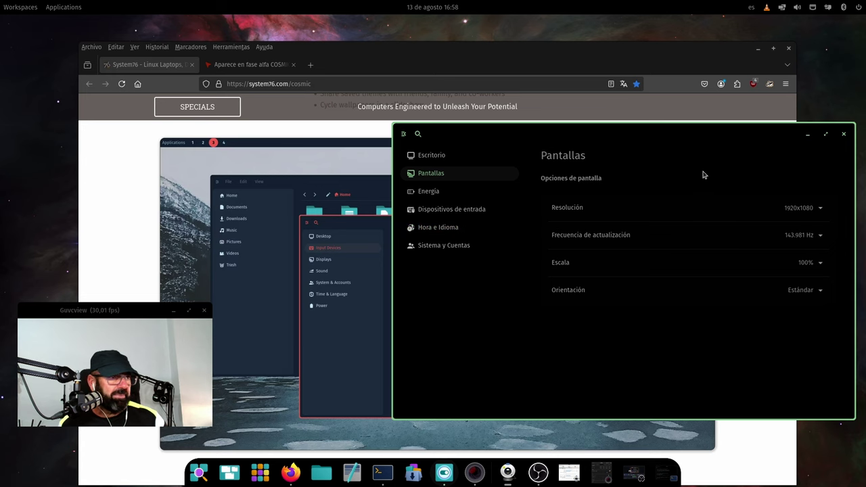
# Close Settings, minimize Firefox and bring up the open-windows overview.
pyautogui.moveTo(700, 135); pyautogui.dragTo(505, 150)
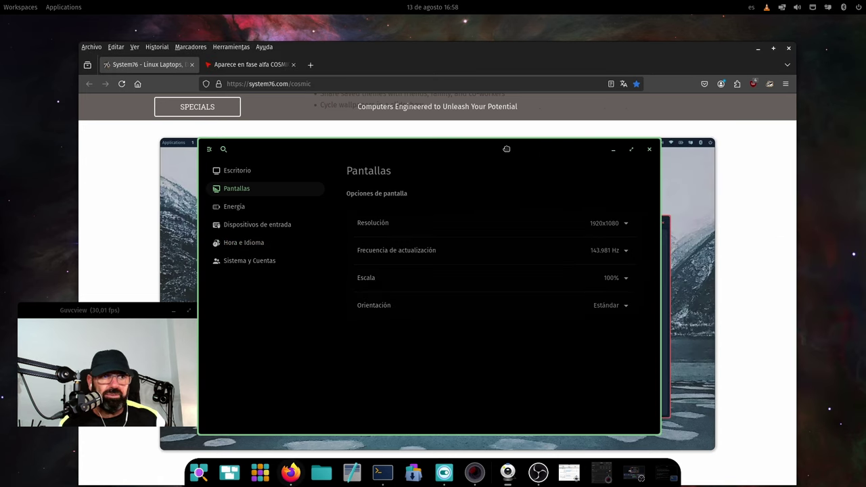
pyautogui.click(652, 149)
pyautogui.click(759, 49)
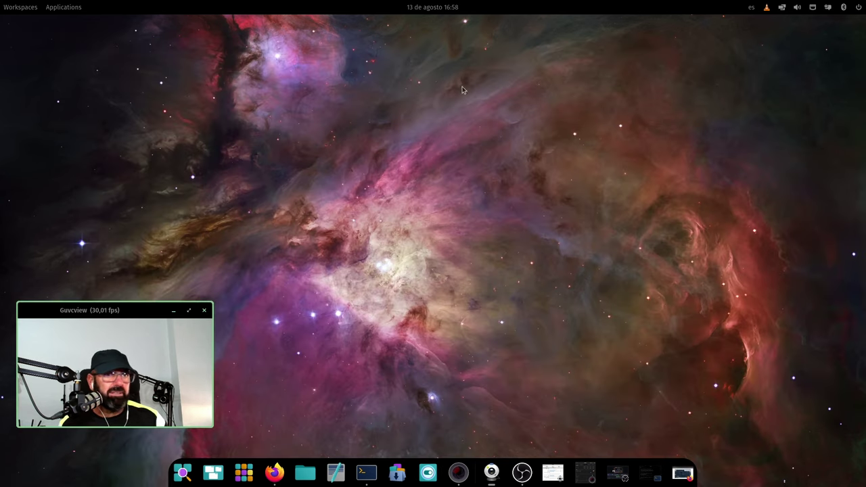
pyautogui.click(214, 473)
pyautogui.click(214, 474)
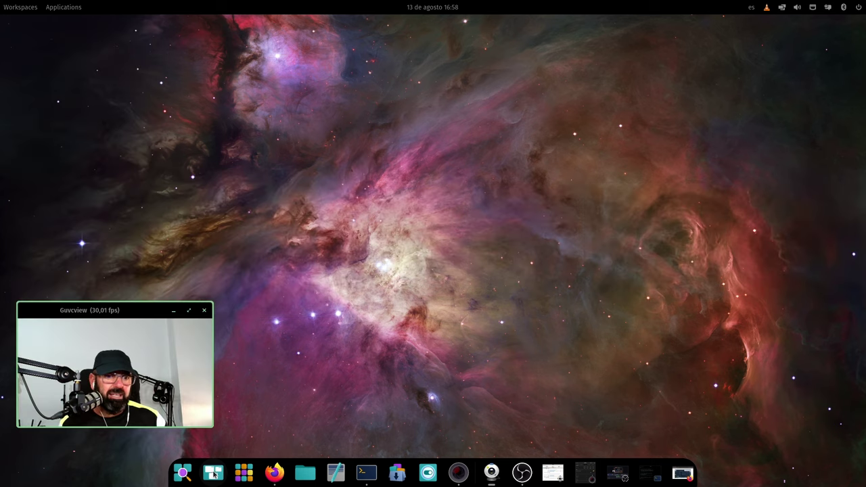
pyautogui.click(183, 473)
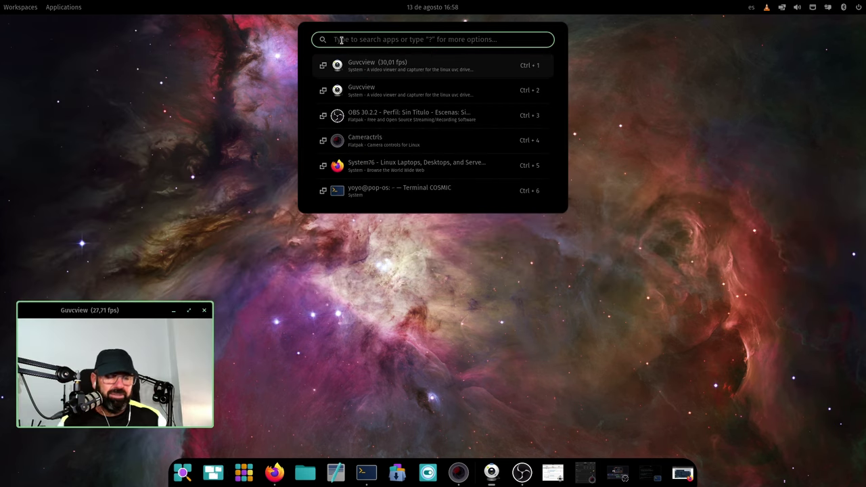
pyautogui.write('so')
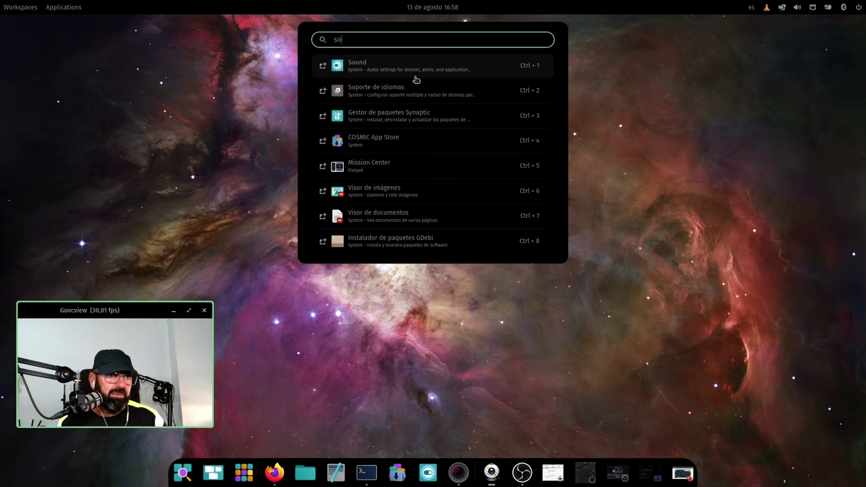
pyautogui.click(338, 71)
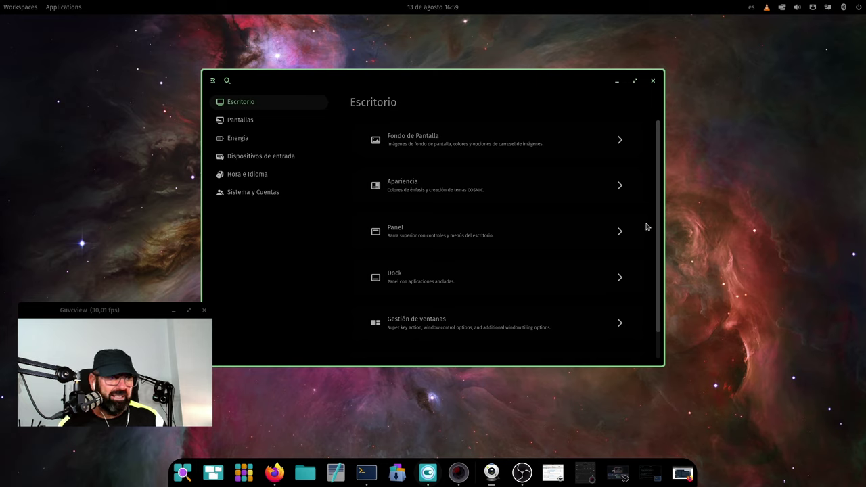
pyautogui.scroll(-2, 654, 331)
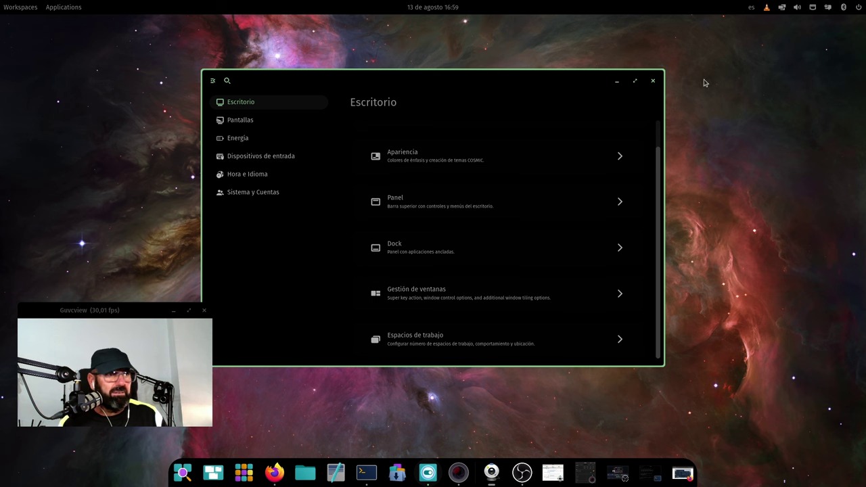
pyautogui.click(653, 81)
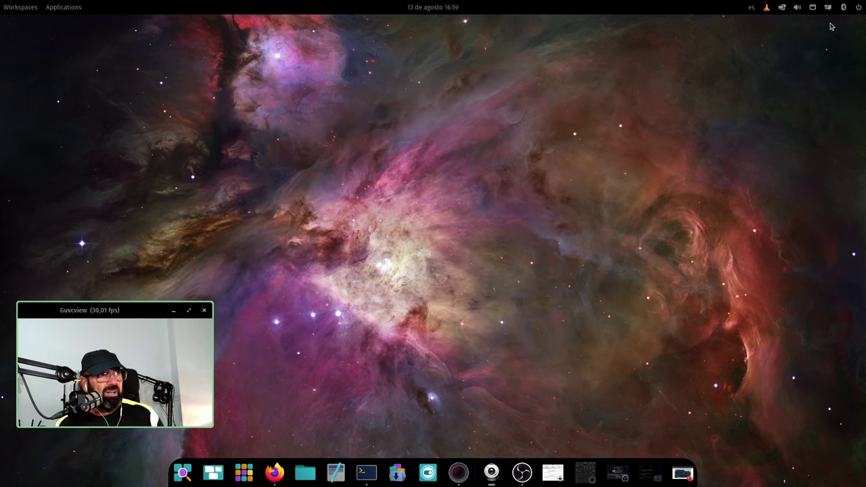
pyautogui.click(797, 8)
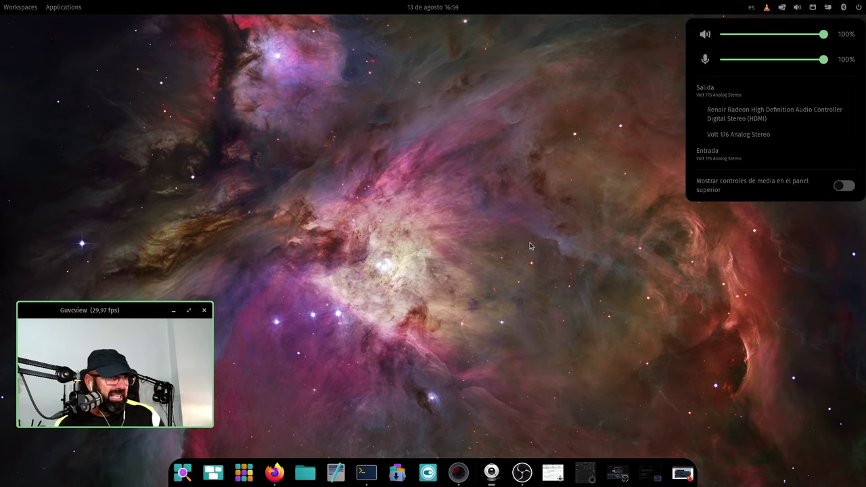
pyautogui.click(843, 188)
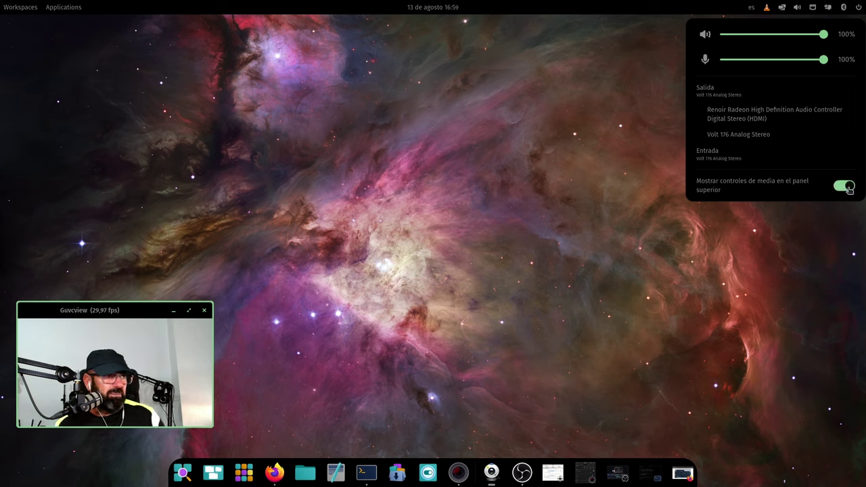
pyautogui.click(812, 7)
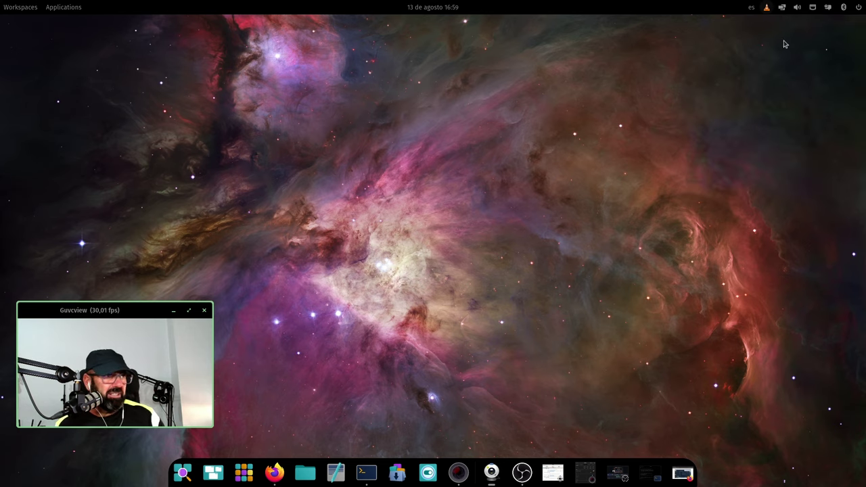
pyautogui.click(797, 8)
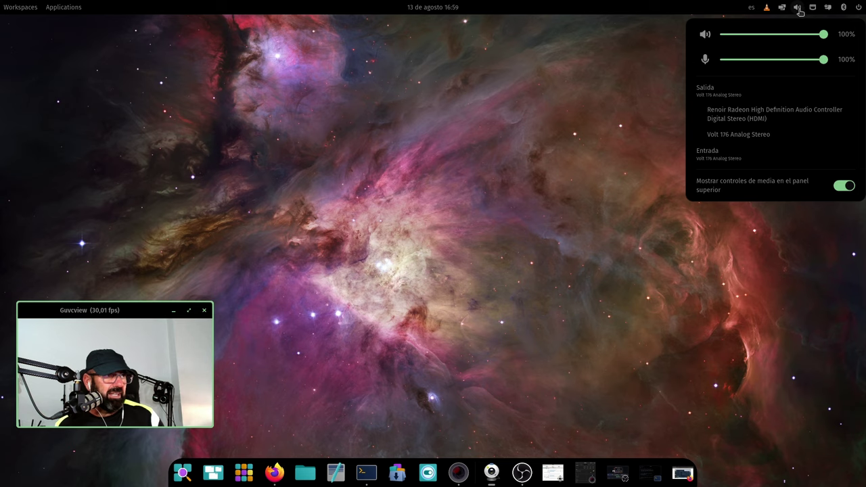
pyautogui.click(840, 186)
pyautogui.click(535, 304)
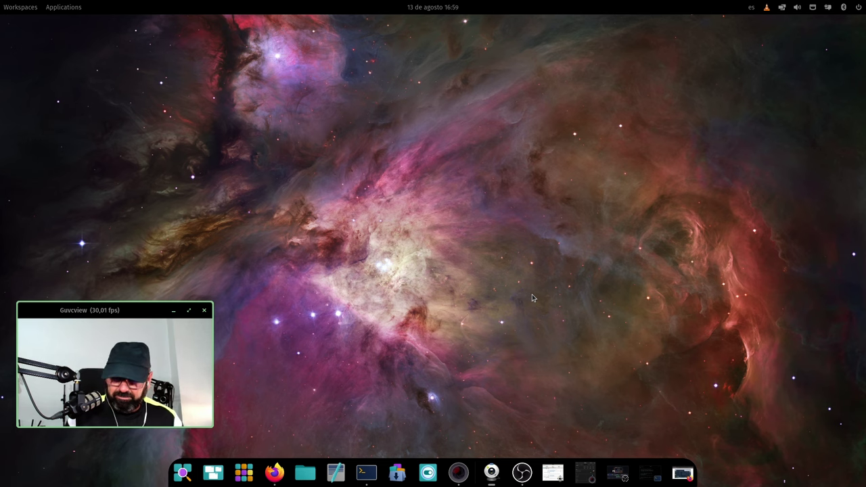
# Open a terminal and run neofetch to print the system summary.
pyautogui.click(366, 472)
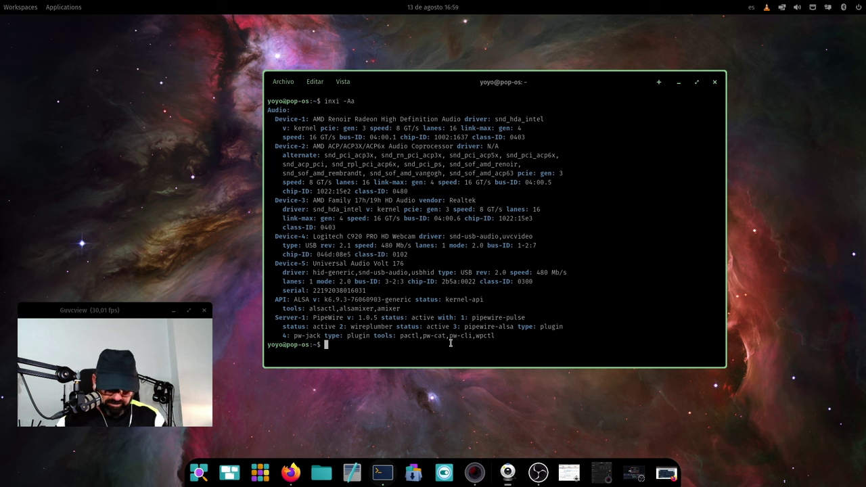
pyautogui.write('neofetch')
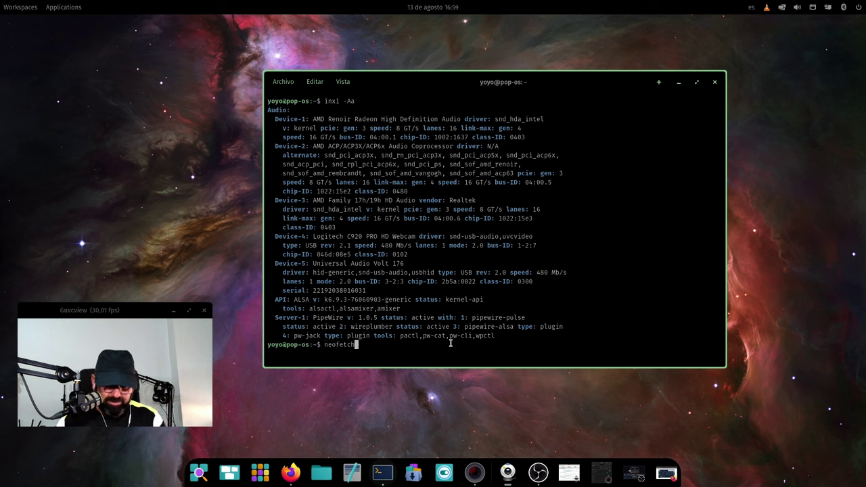
pyautogui.press('Return')
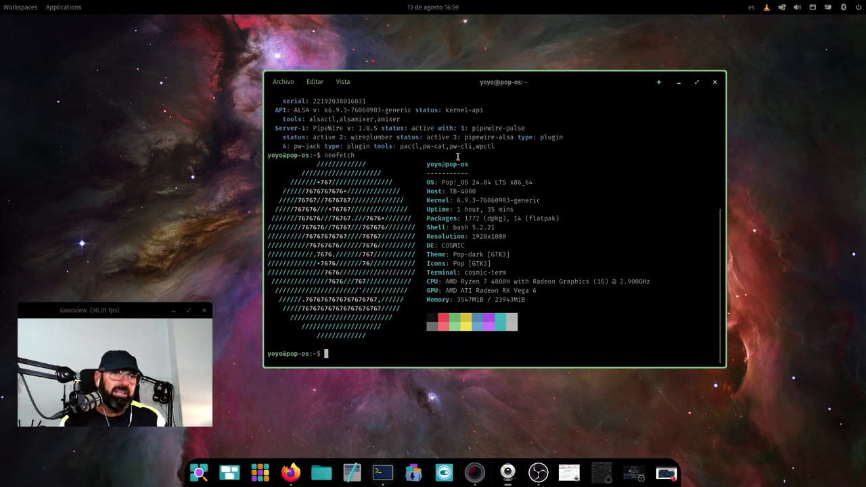
# Close it, open a fresh terminal shifted right, and rerun neofetch from history.
pyautogui.click(720, 82)
pyautogui.click(383, 473)
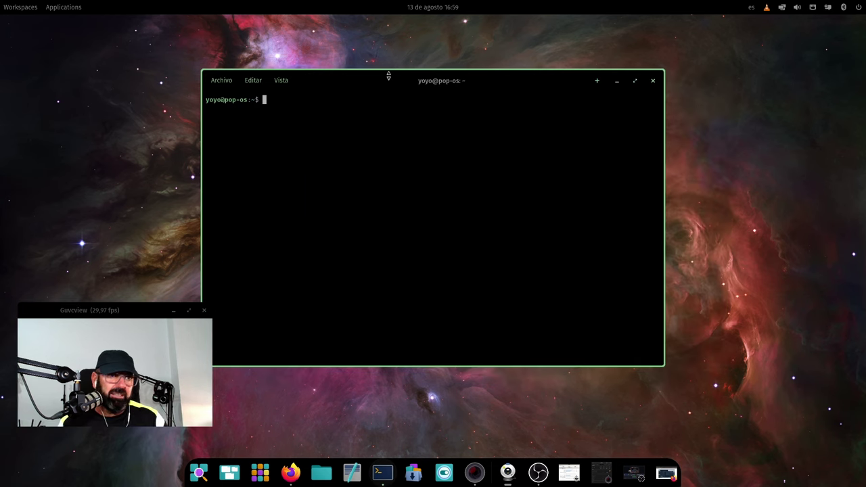
pyautogui.moveTo(425, 89); pyautogui.dragTo(517, 91)
pyautogui.press('Up')
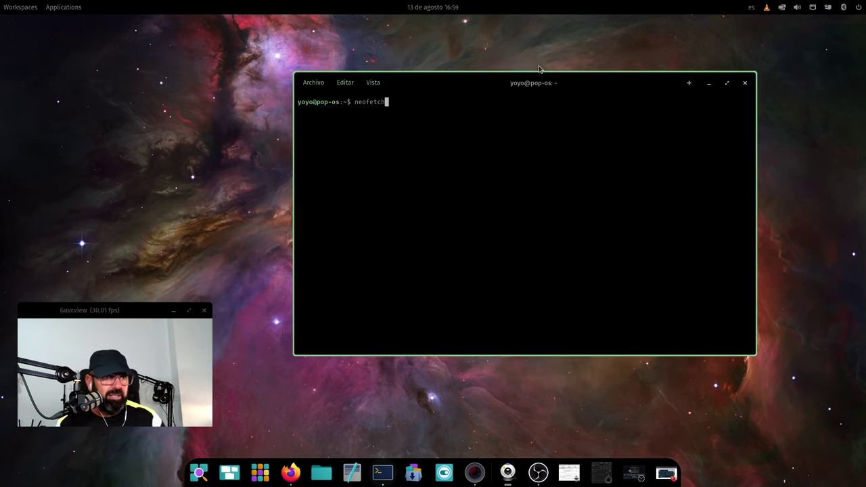
pyautogui.press('Return')
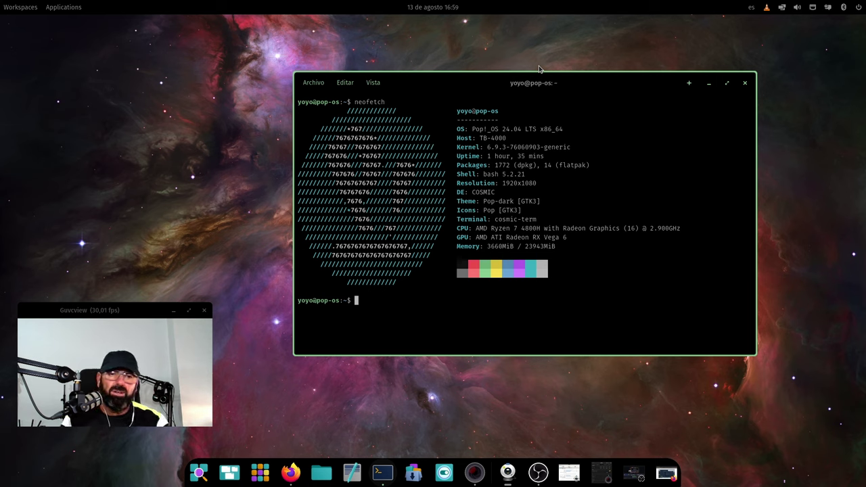
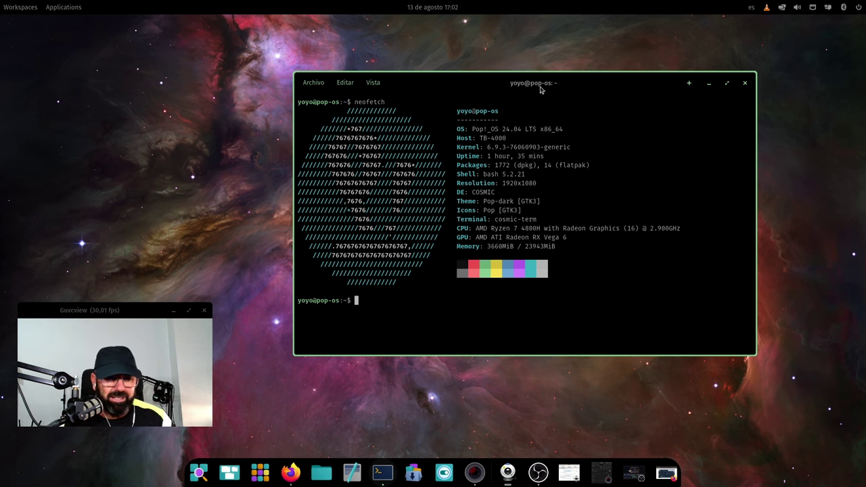
# Switch from the neofetch terminal to the running OBS Studio 30.2.2 window via the dock.
pyautogui.click(642, 477)
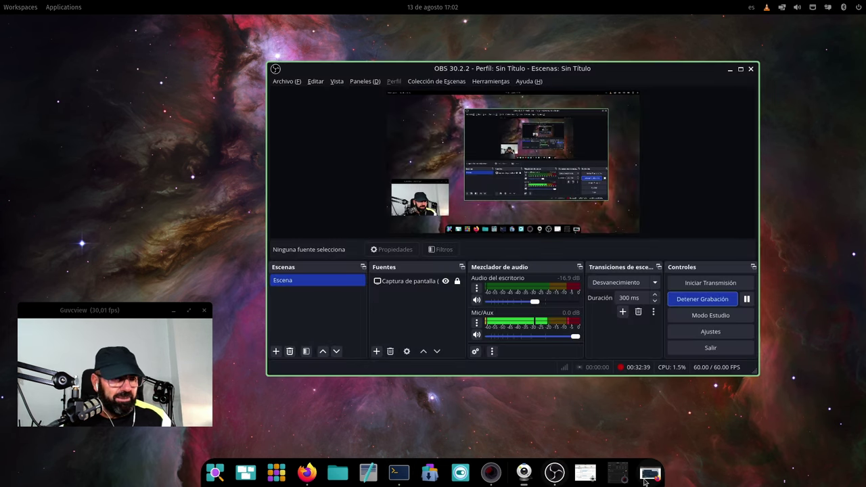